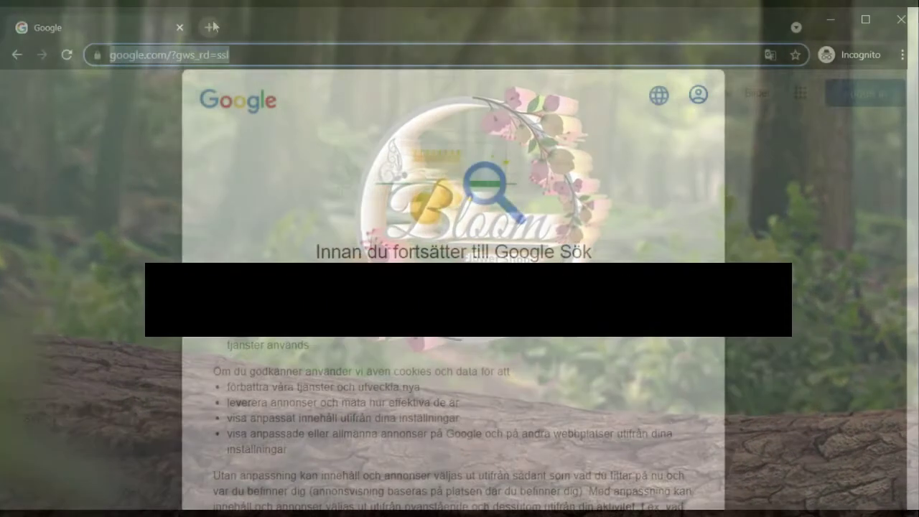
pyautogui.click(211, 27)
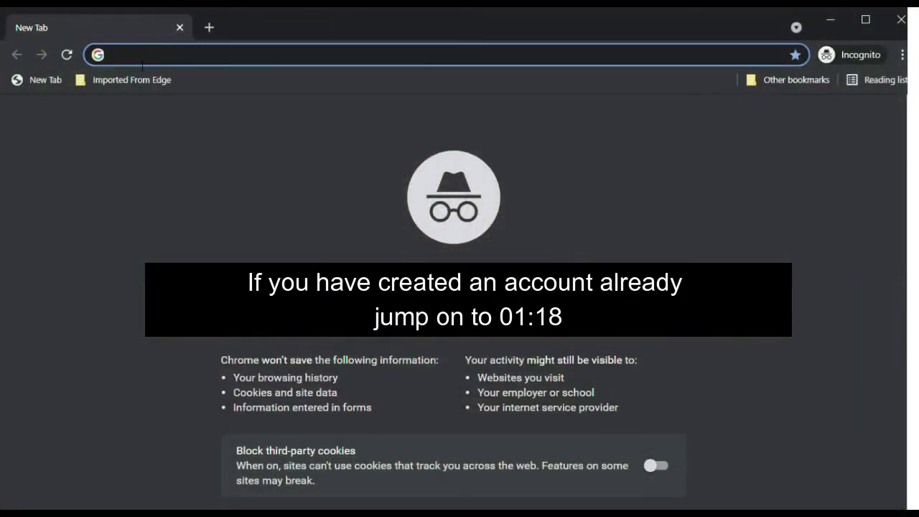
pyautogui.write('www.can')
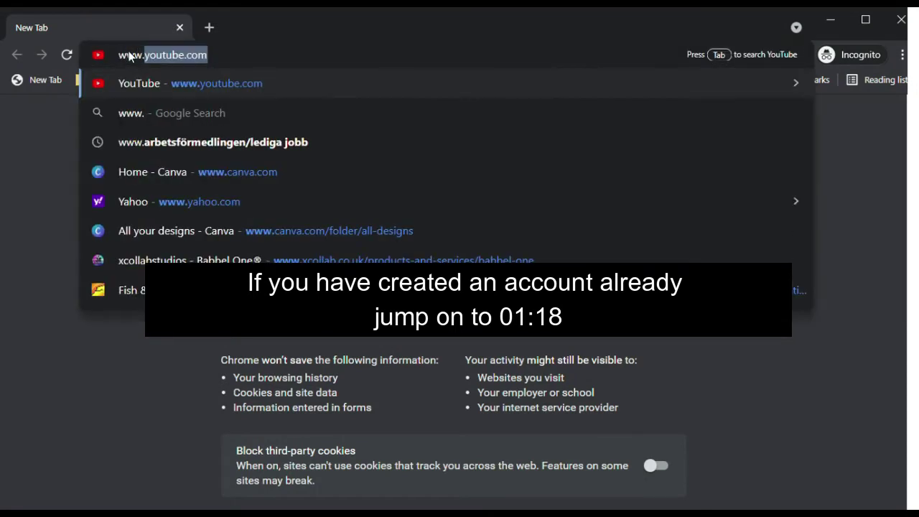
pyautogui.write('va')
pyautogui.press('Return')
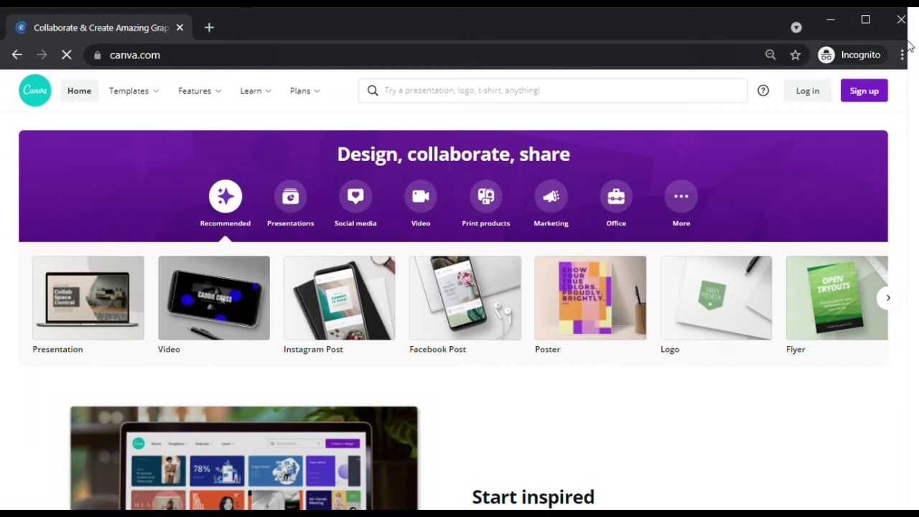
# - Scroll the Canva home page, then advance the design-type carousel to show types like Social Media
pyautogui.scroll(-10, 898, 124)
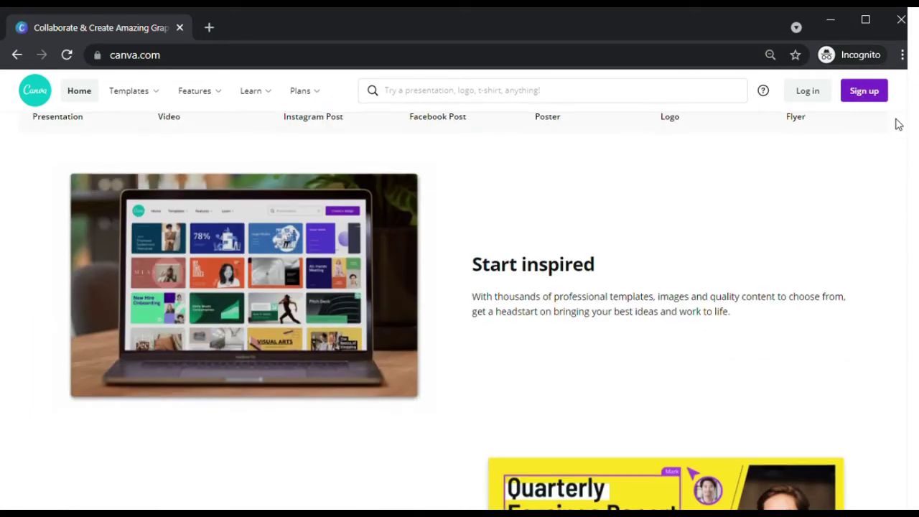
pyautogui.scroll(-12, 898, 124)
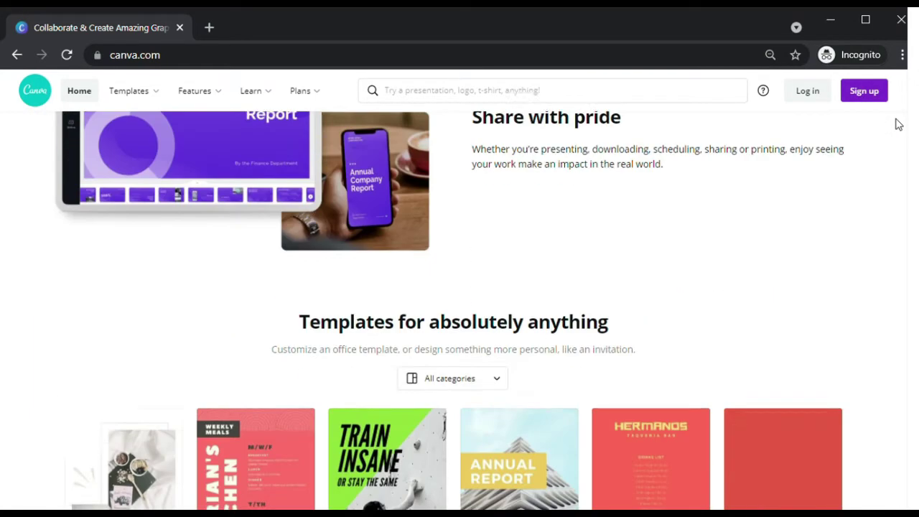
pyautogui.scroll(-4, 897, 124)
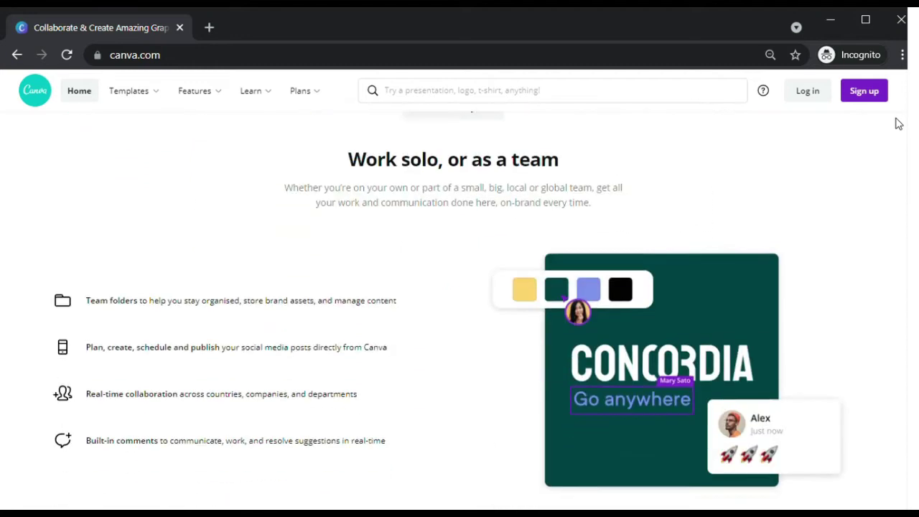
pyautogui.scroll(5, 897, 125)
pyautogui.scroll(12, 897, 125)
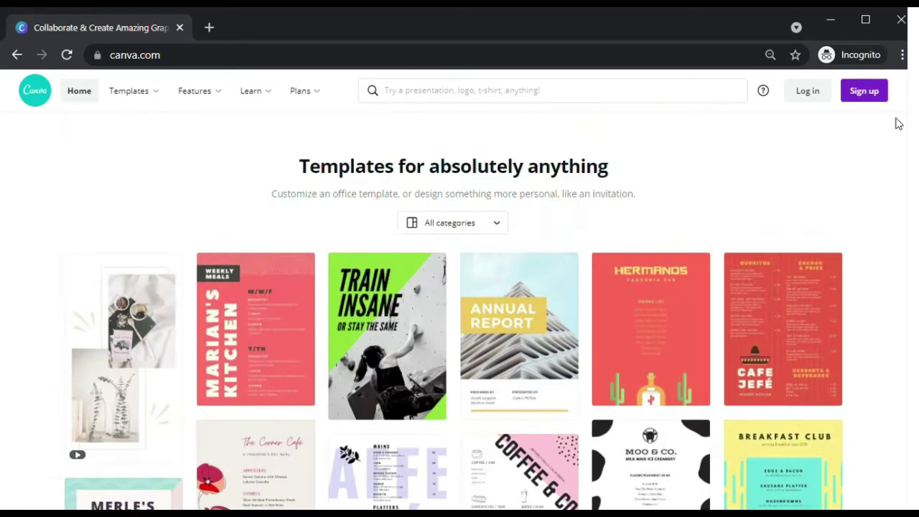
pyautogui.scroll(3, 898, 125)
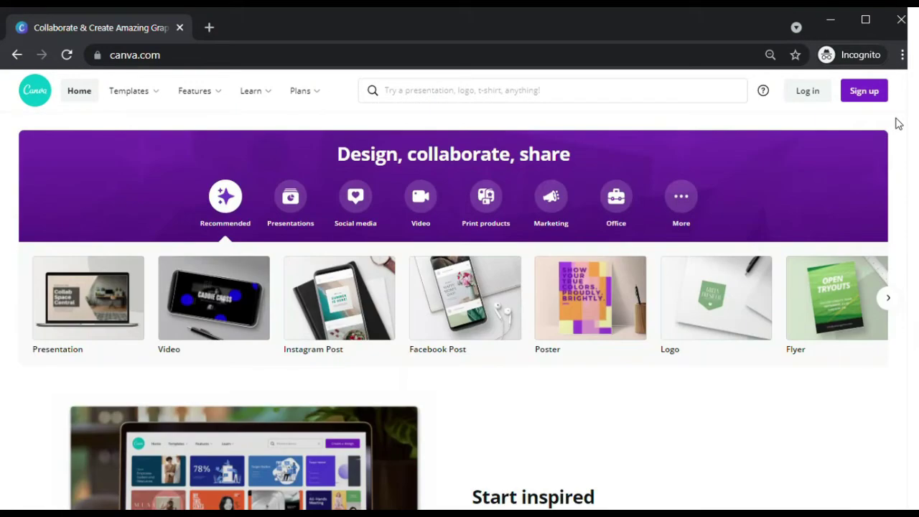
pyautogui.click(888, 300)
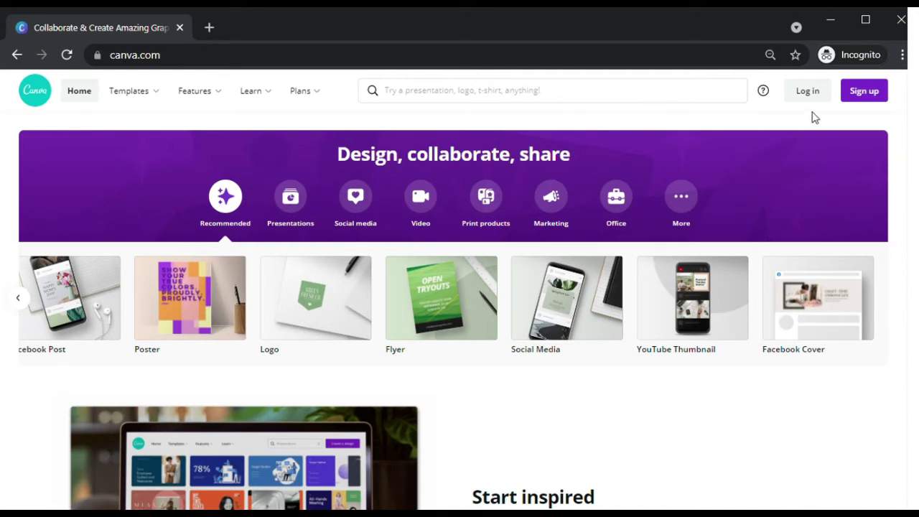
# - Dismiss the sign-up dialog and confirm the account email with 'Yes, that's my email'
pyautogui.click(875, 91)
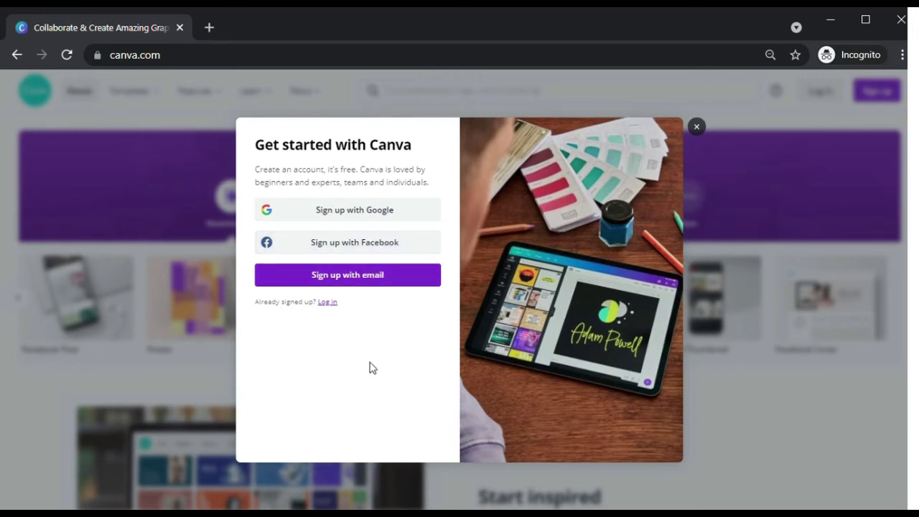
pyautogui.click(697, 128)
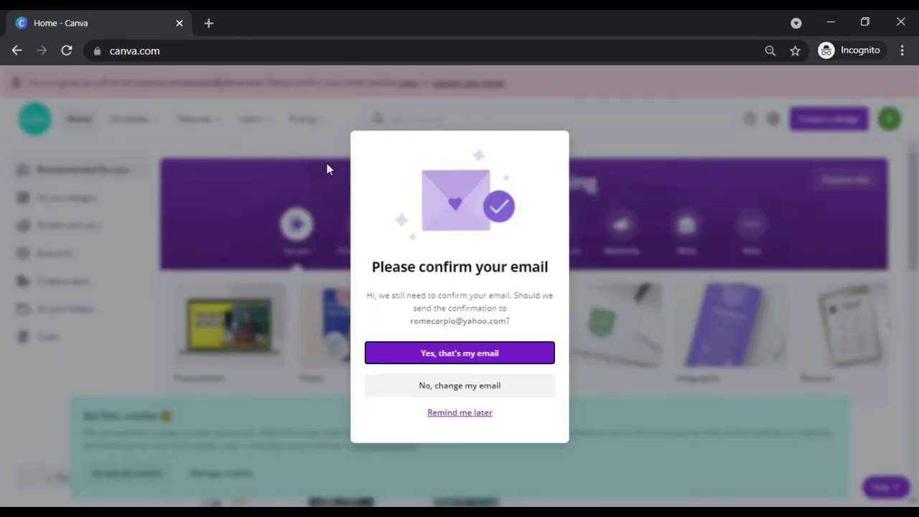
pyautogui.click(435, 352)
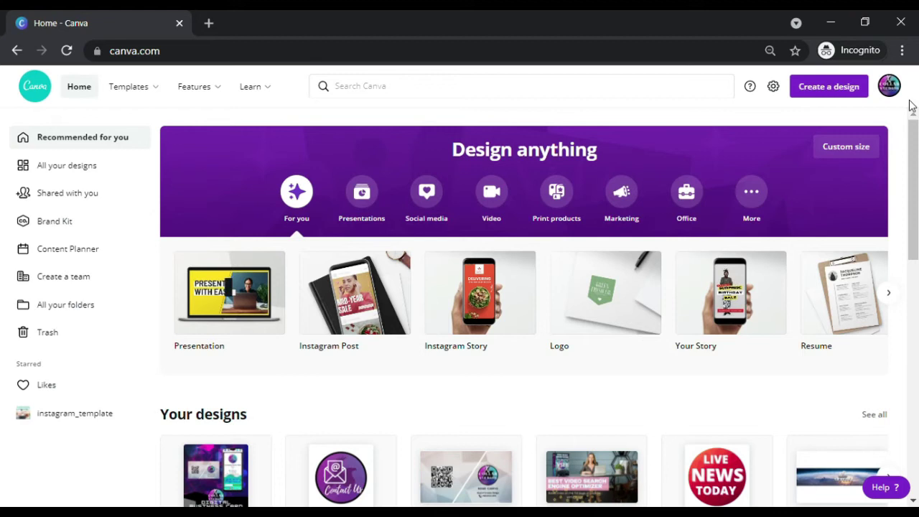
# - Search Canva for 'logo' and pick the Cafe Logo suggestion to open the Coffee Folks template
pyautogui.click(414, 89)
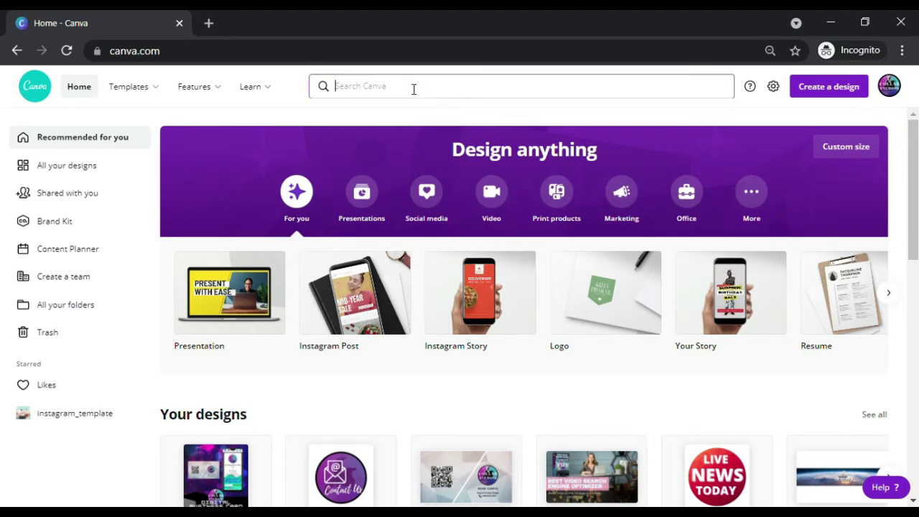
pyautogui.write('logo')
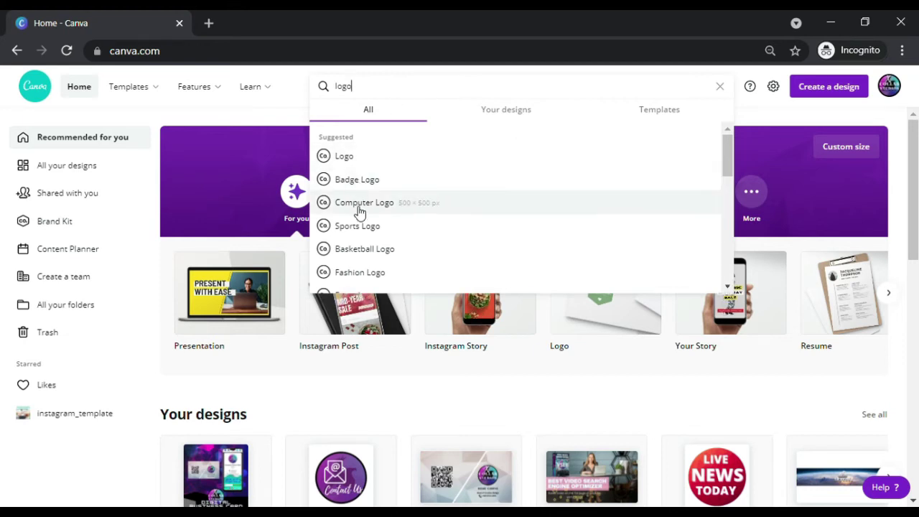
pyautogui.scroll(-1, 355, 267)
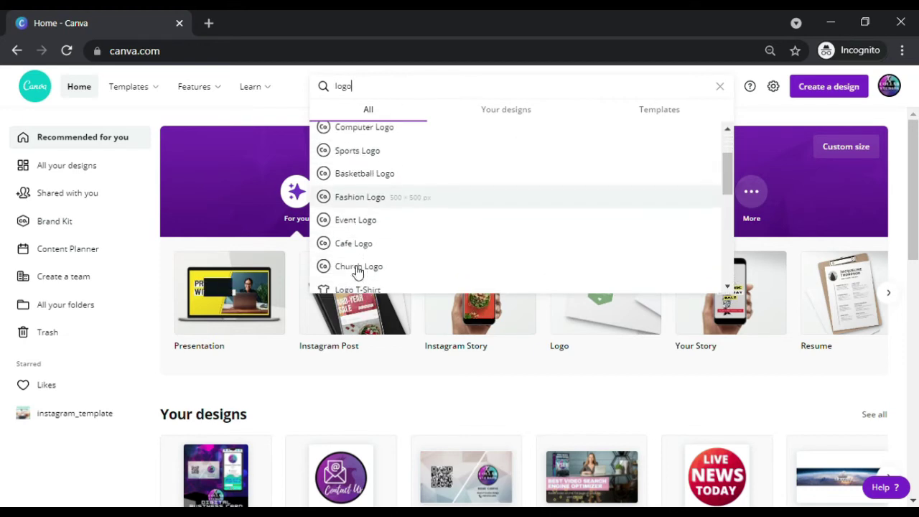
pyautogui.scroll(-2, 353, 266)
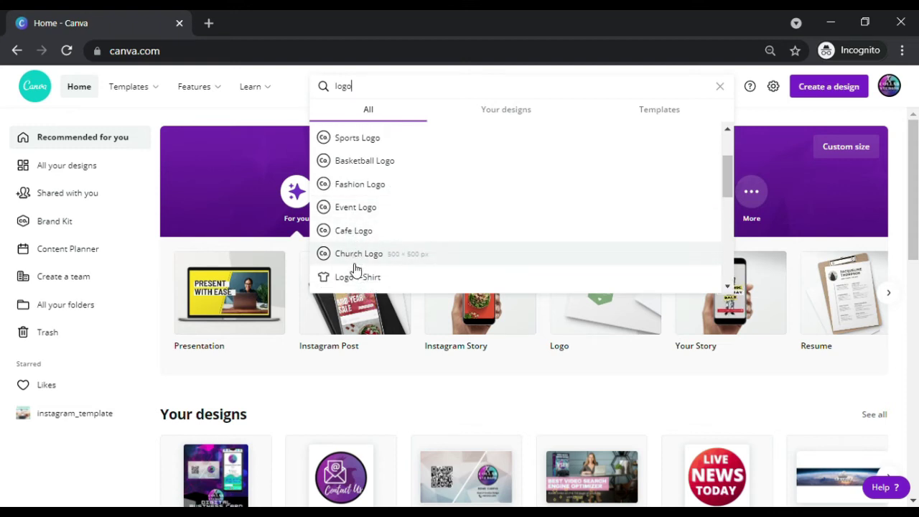
pyautogui.click(357, 164)
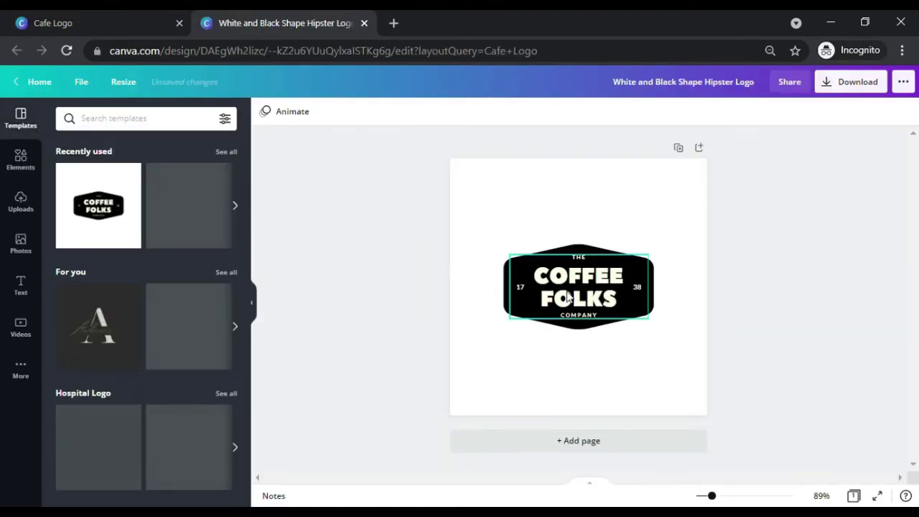
# - Replace the COFFEE FOLKS text with 'TYPE' / 'TEXT HERE' on two lines and deselect the logo
pyautogui.click(566, 286)
pyautogui.click(566, 286)
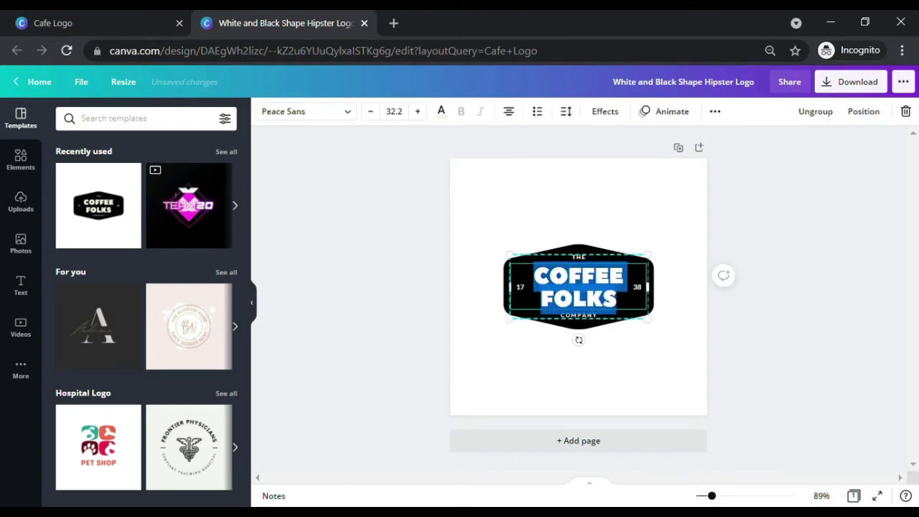
pyautogui.write('TYPE')
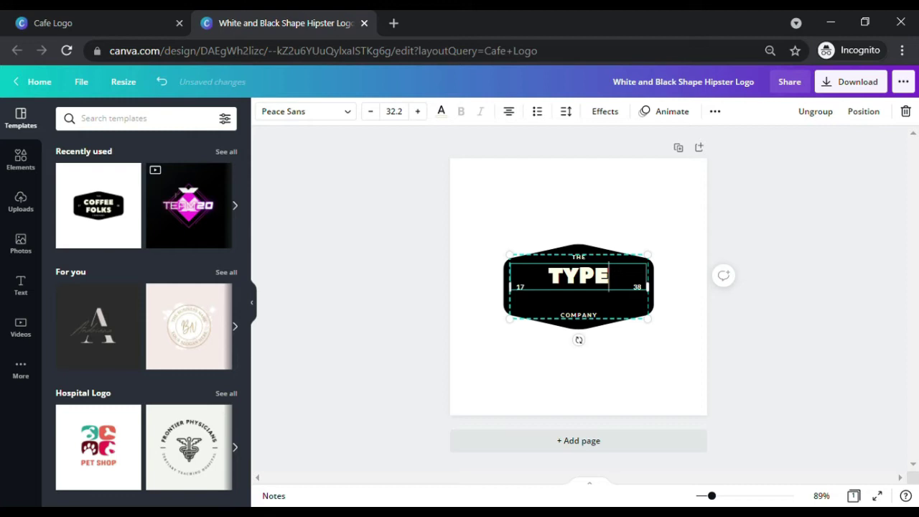
pyautogui.press('Return')
pyautogui.write('T')
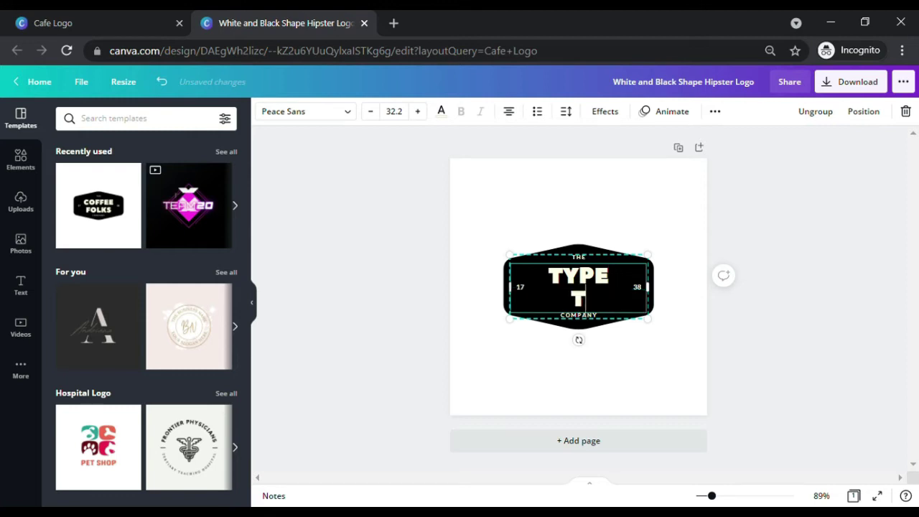
pyautogui.write('EXT HERE')
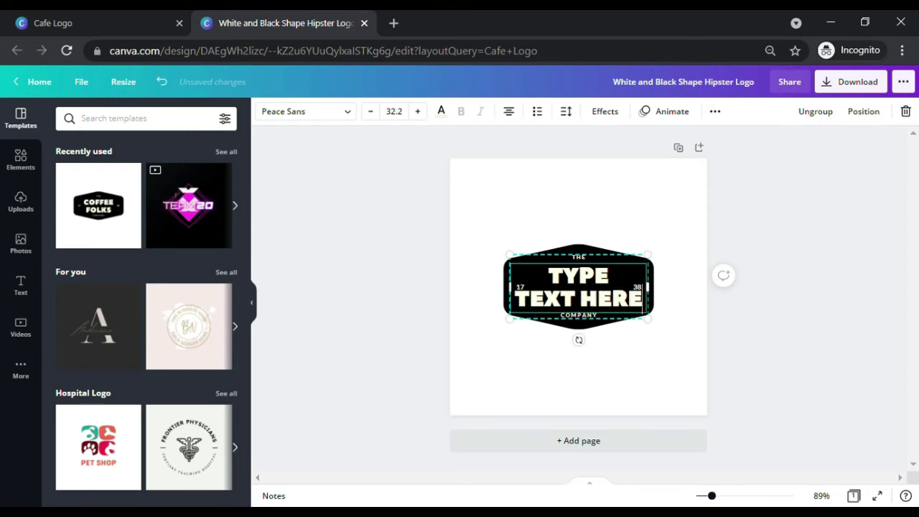
pyautogui.click(845, 228)
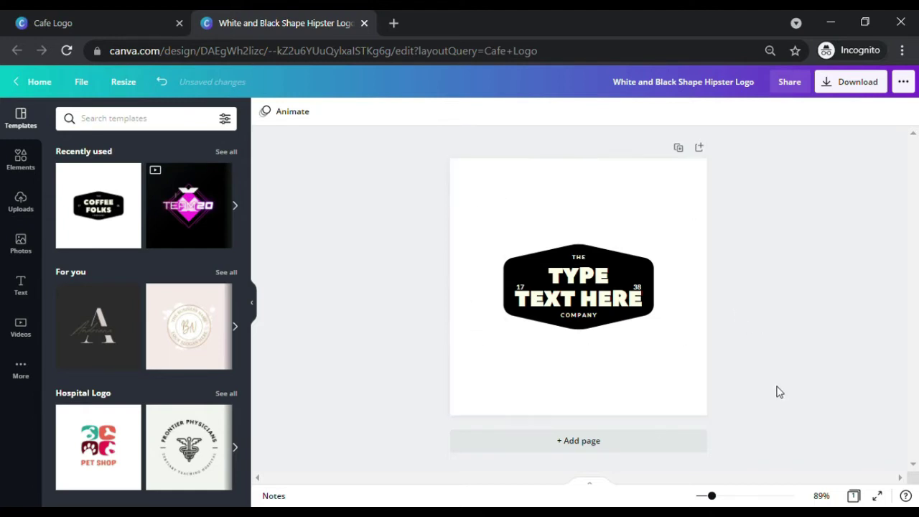
# - From the home page, search 'logo' and create a blank Logo design from the Logo templates
pyautogui.click(40, 81)
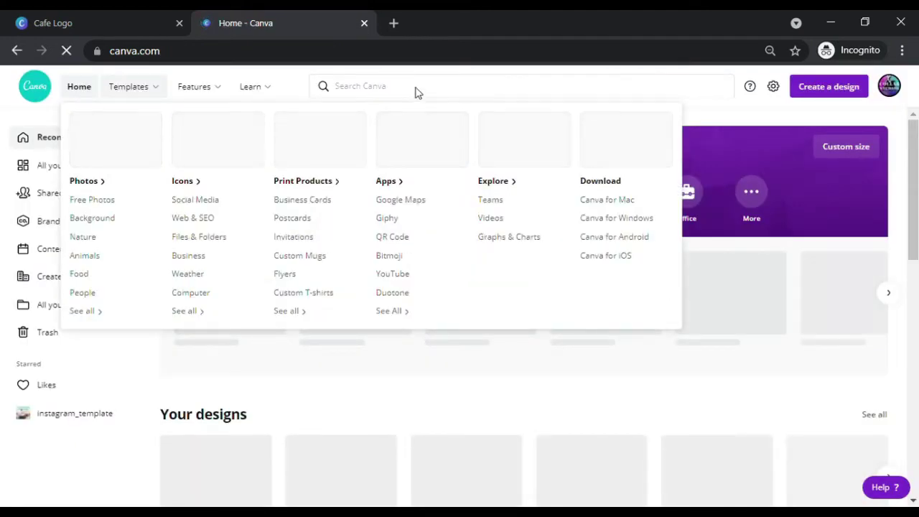
pyautogui.click(422, 87)
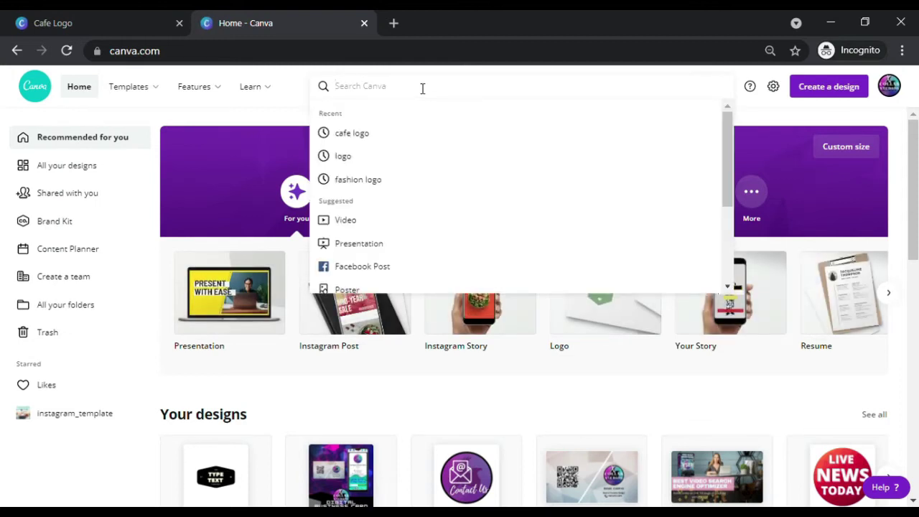
pyautogui.write('logo')
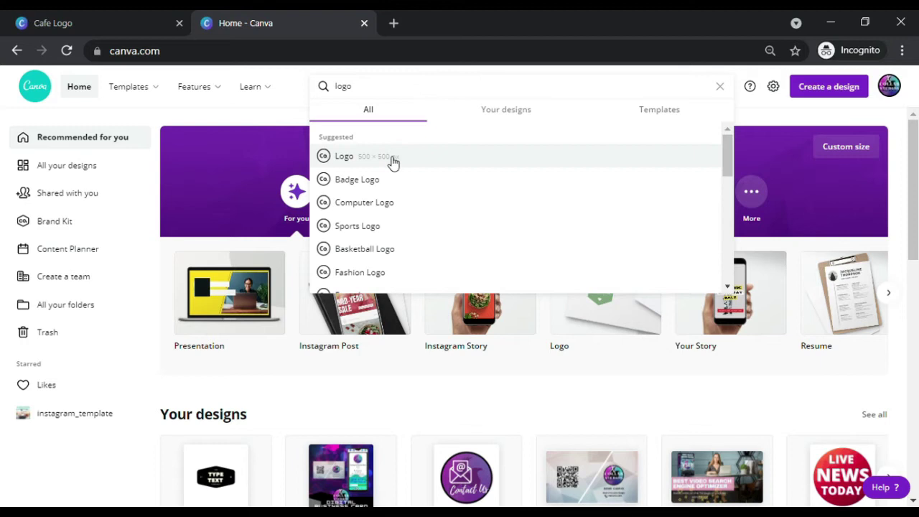
pyautogui.click(392, 158)
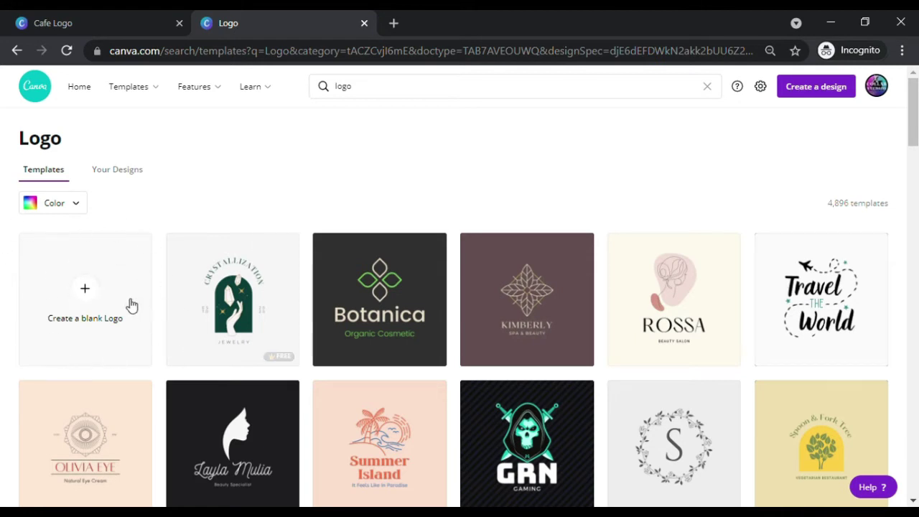
pyautogui.click(92, 293)
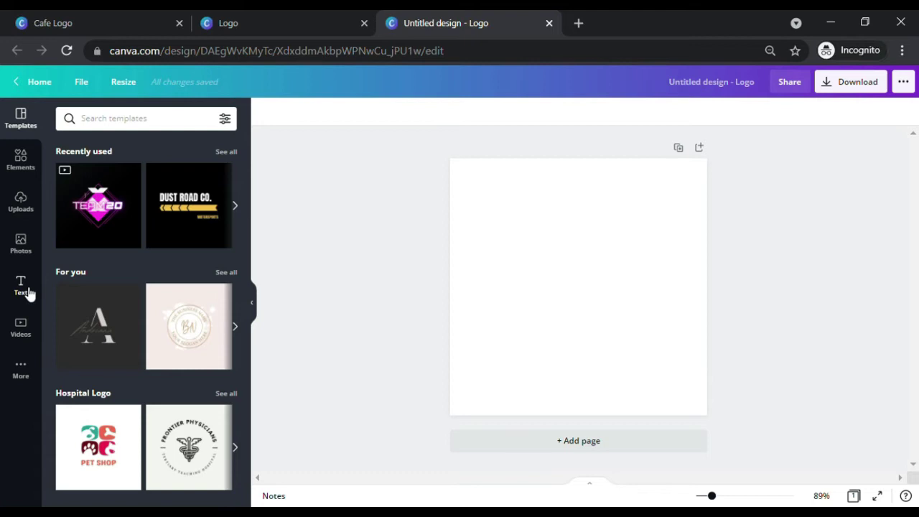
# - Add a heading reading 'here we can create logo from scratch' to the logo page
pyautogui.click(20, 286)
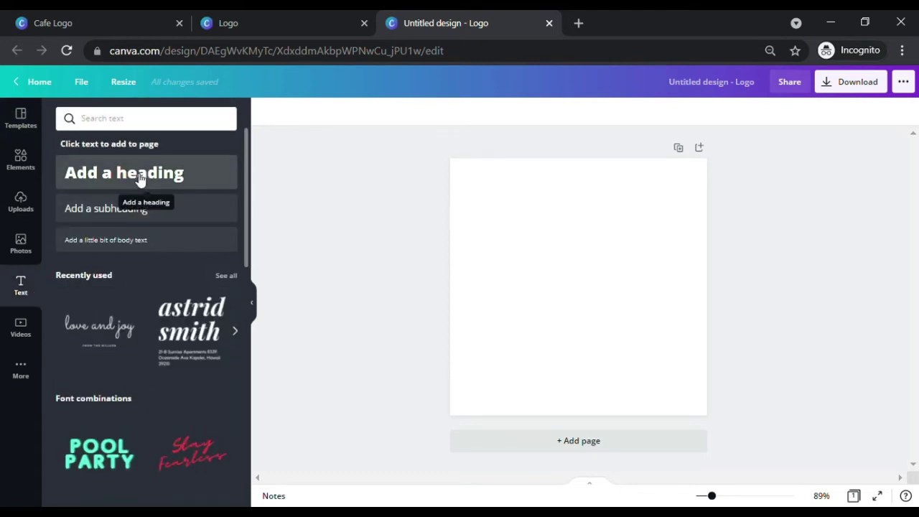
pyautogui.moveTo(142, 180); pyautogui.dragTo(546, 220)
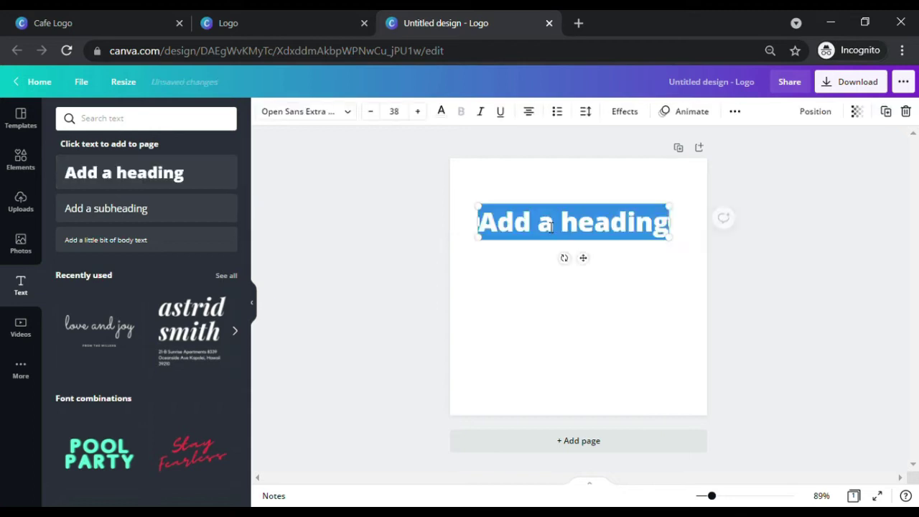
pyautogui.click(548, 224)
pyautogui.hotkey('ctrl', 'a')
pyautogui.write('her')
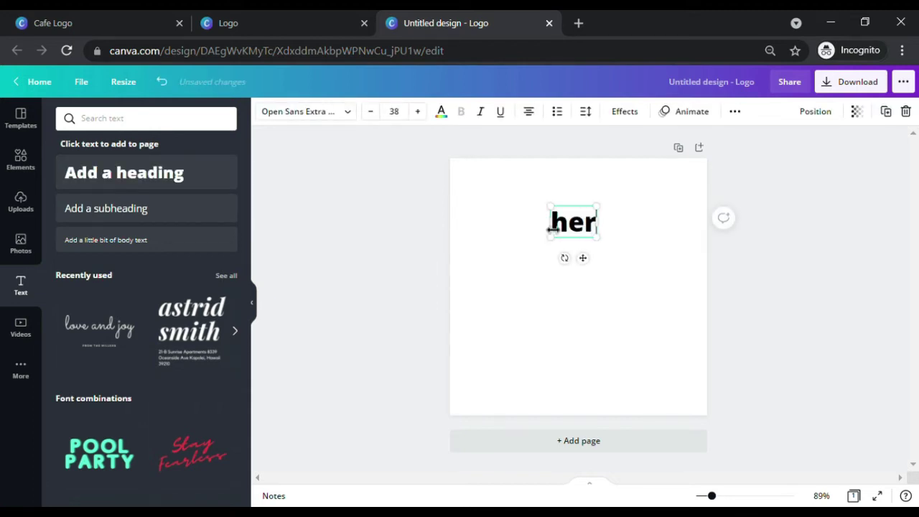
pyautogui.write('e we can')
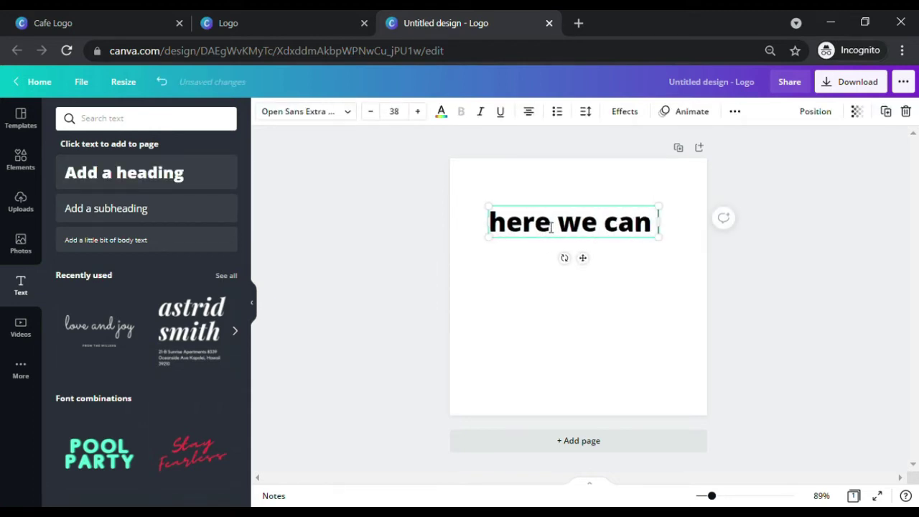
pyautogui.write(' create')
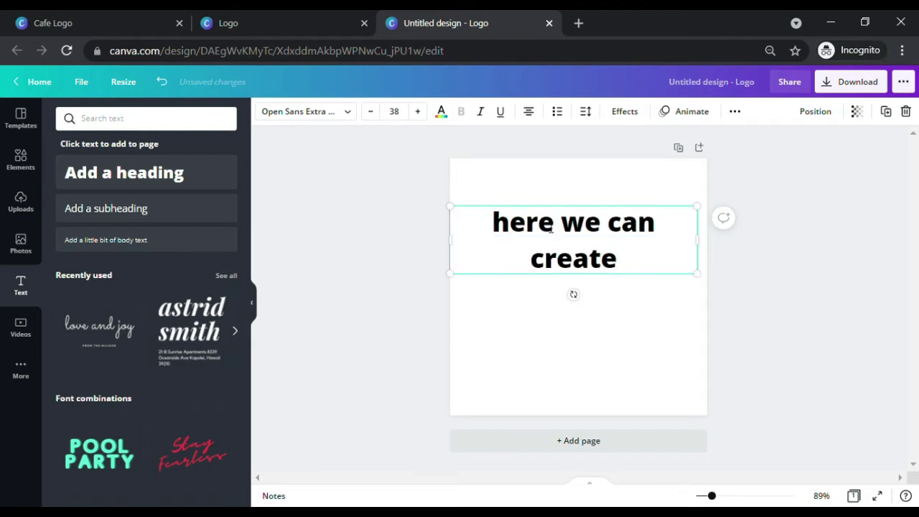
pyautogui.write(' logo from')
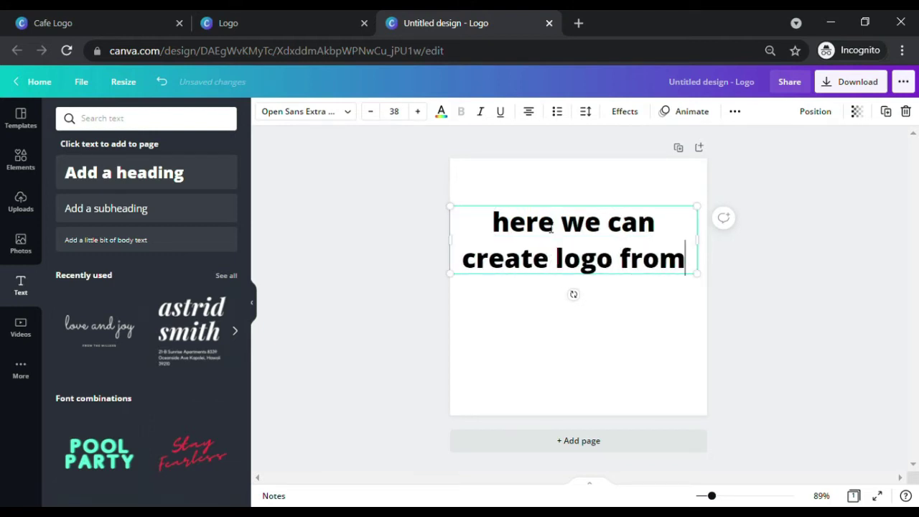
pyautogui.write(' scratch')
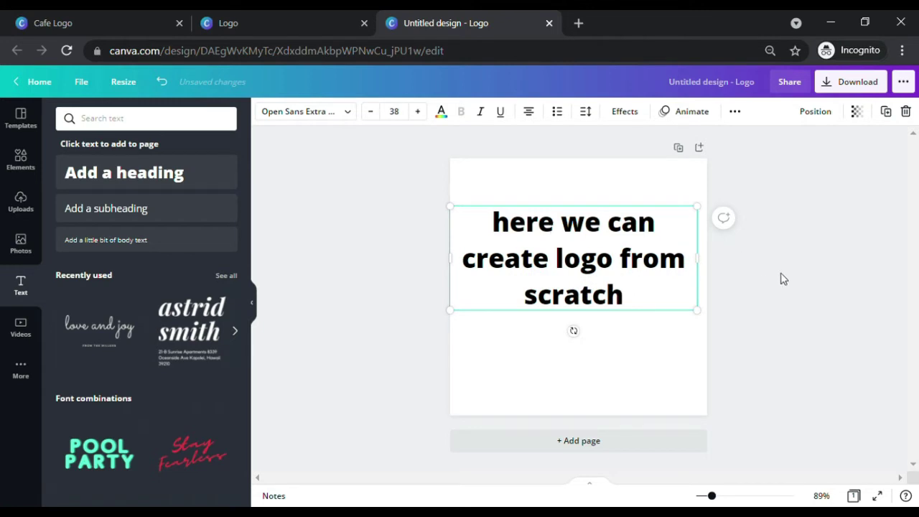
pyautogui.click(828, 412)
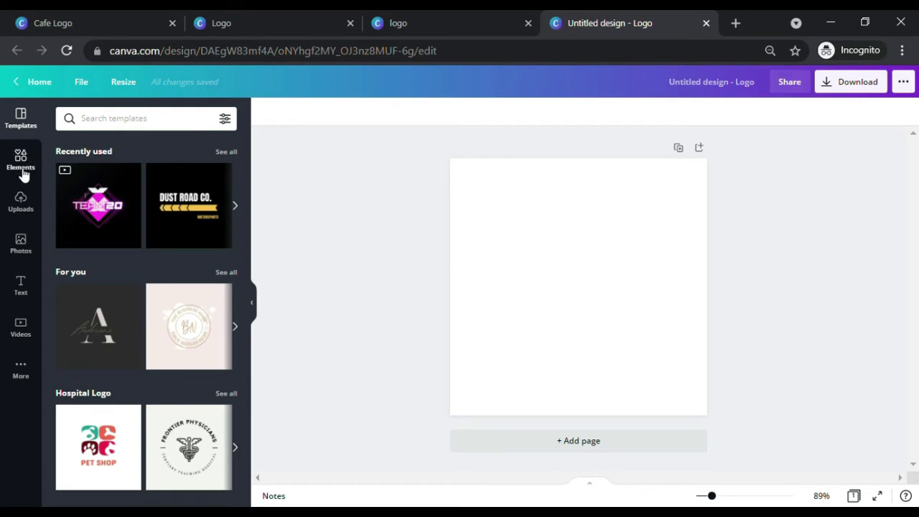
# - Search the Elements library for 'circle' and browse the circle shape results
pyautogui.click(21, 158)
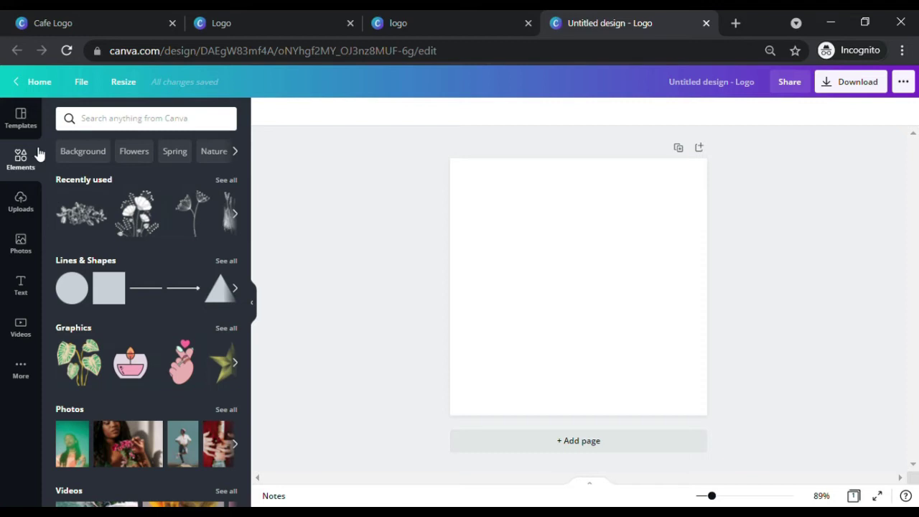
pyautogui.click(94, 121)
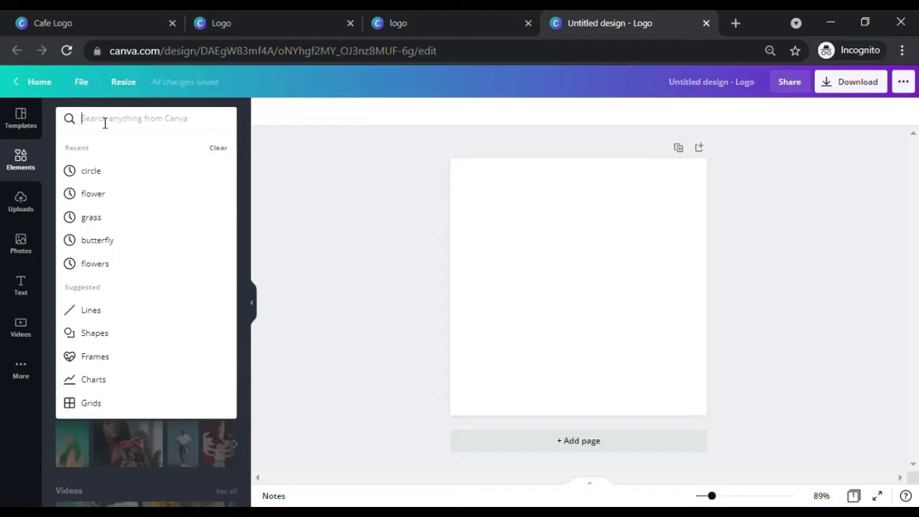
pyautogui.write('circle')
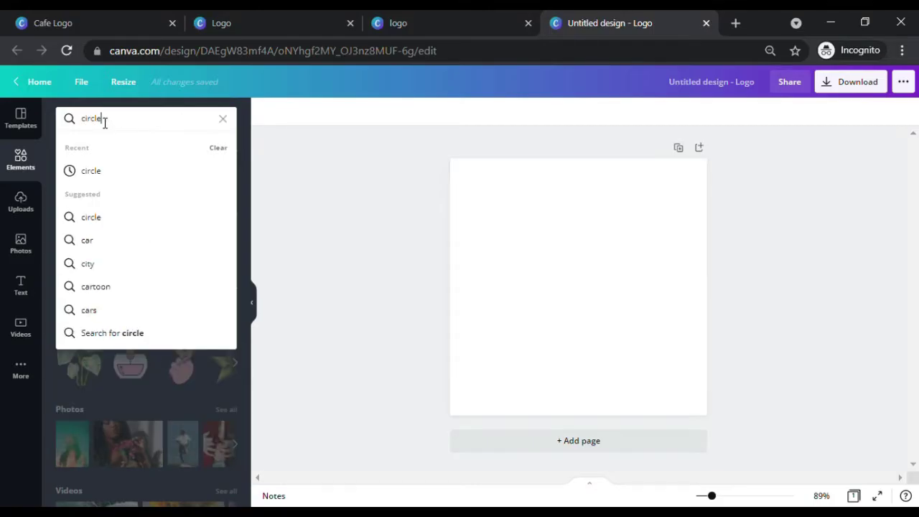
pyautogui.press('Return')
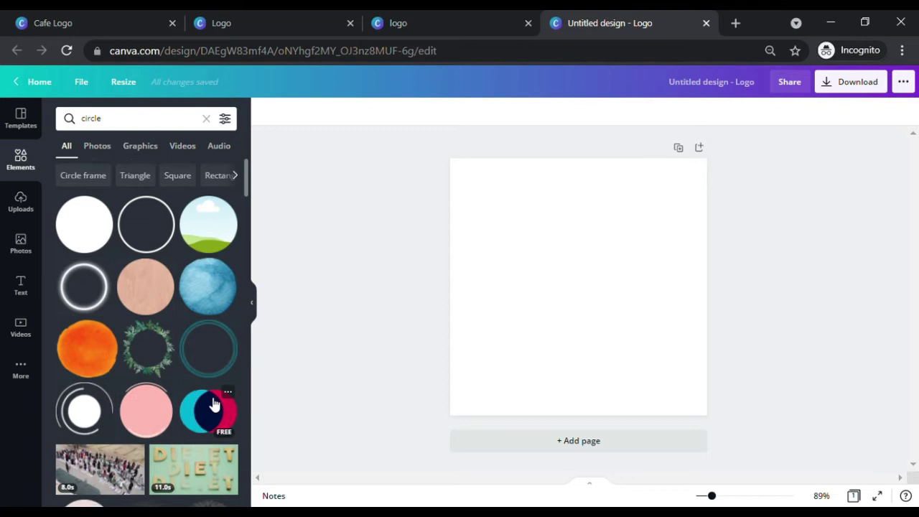
pyautogui.scroll(-2, 212, 404)
pyautogui.scroll(-1, 213, 404)
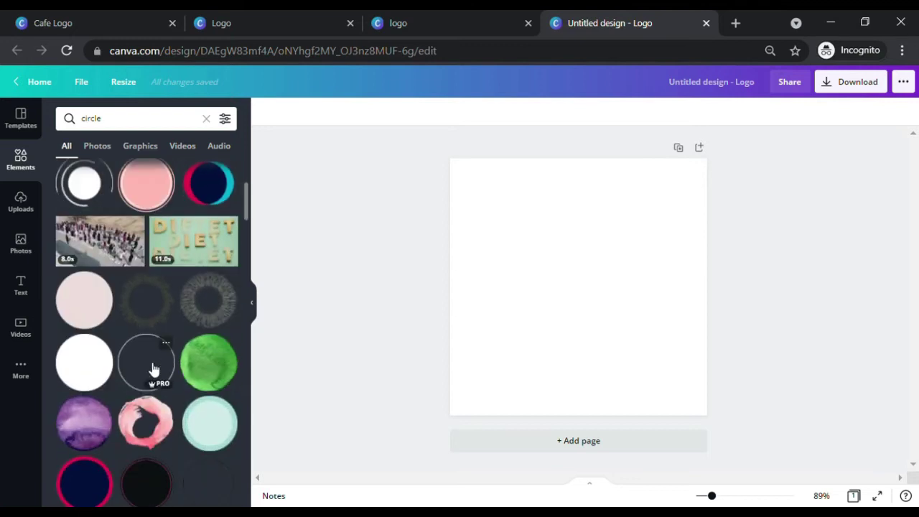
pyautogui.scroll(-3, 152, 372)
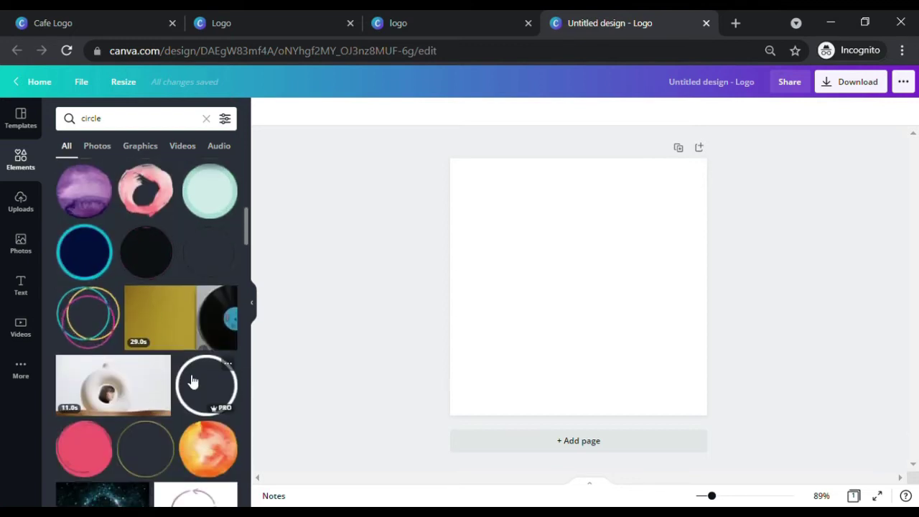
pyautogui.scroll(3, 191, 383)
pyautogui.scroll(3, 191, 380)
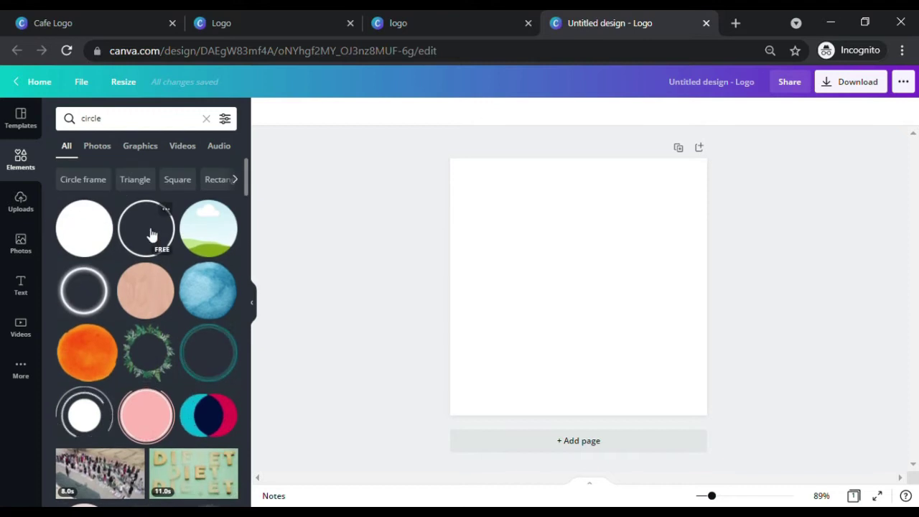
# - Add the thin ring graphic and enlarge it to fill most of the page
pyautogui.moveTo(162, 246); pyautogui.dragTo(608, 314)
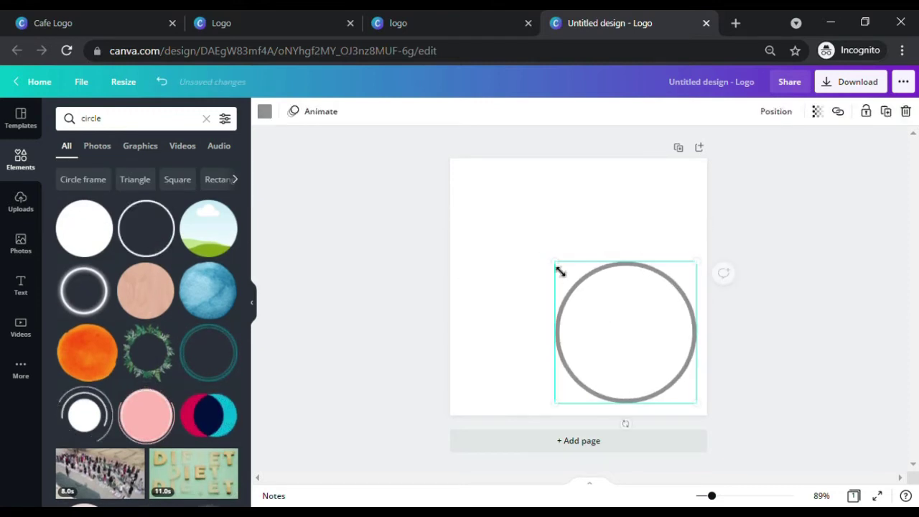
pyautogui.moveTo(562, 269); pyautogui.dragTo(470, 176)
pyautogui.click(763, 321)
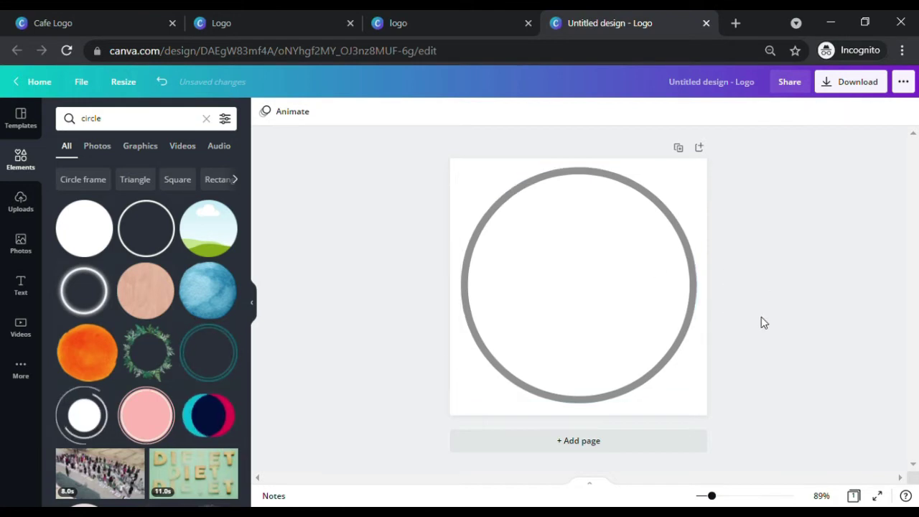
pyautogui.click(571, 282)
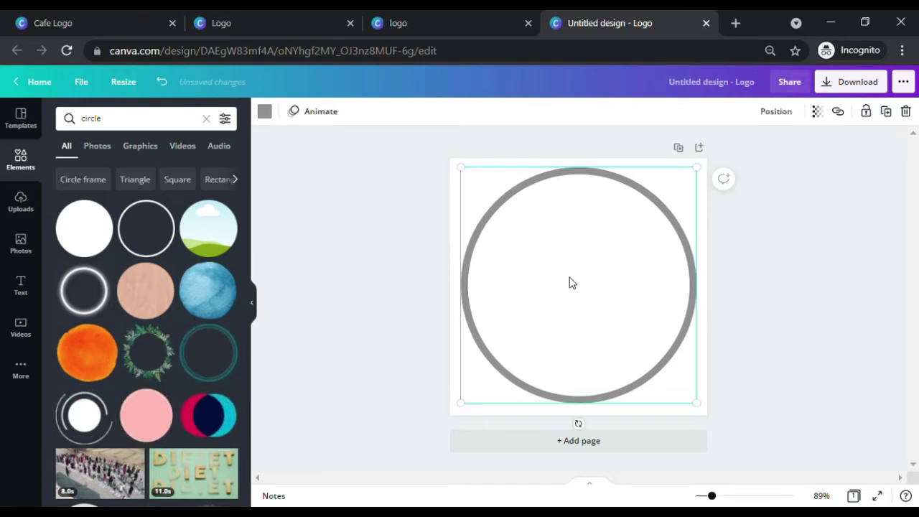
# - Recolour the ring outline, trying purple, violet, orchid, pink, coral and red before settling on black
pyautogui.click(265, 114)
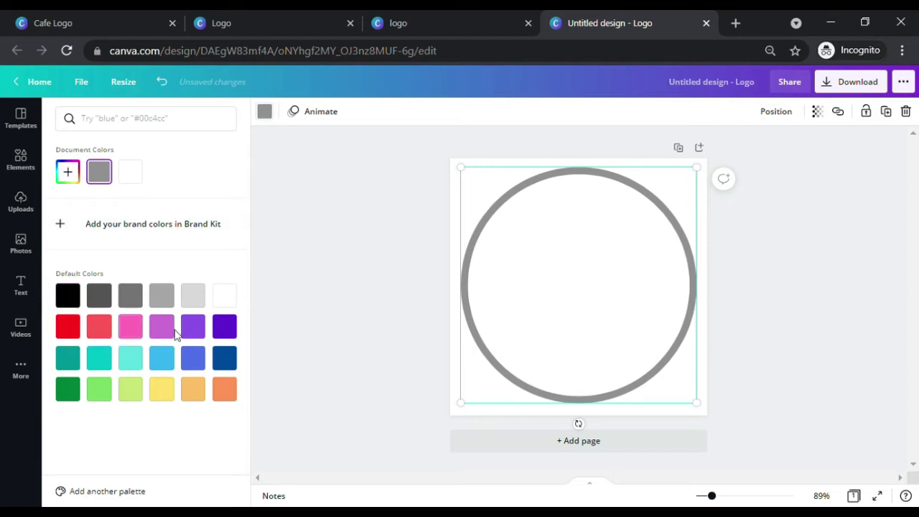
pyautogui.click(229, 334)
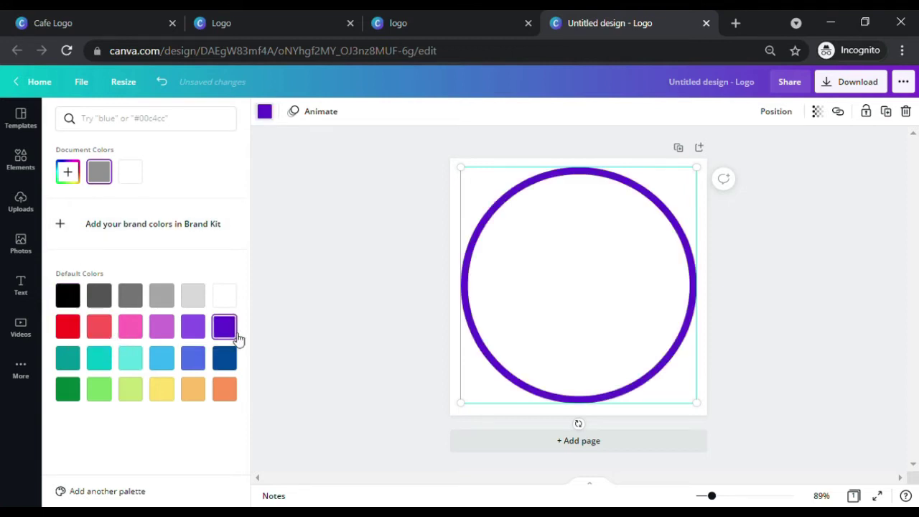
pyautogui.click(194, 330)
pyautogui.click(164, 329)
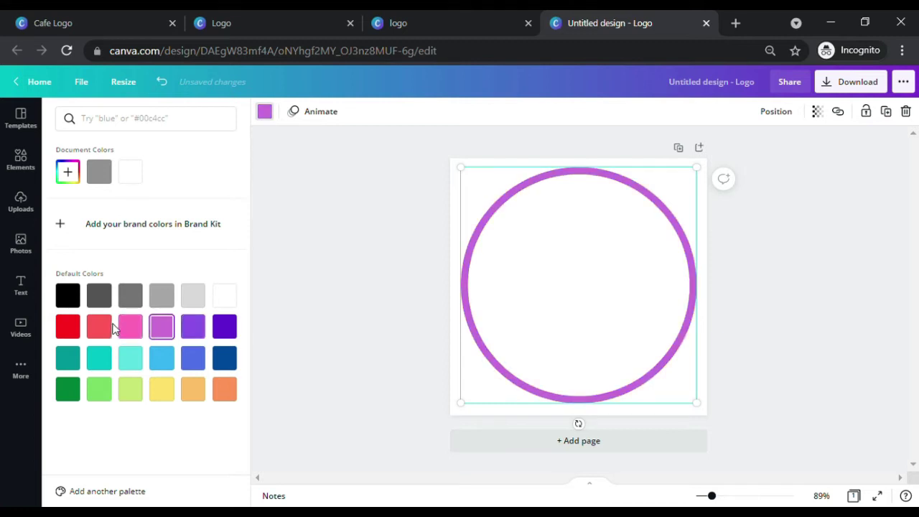
pyautogui.click(128, 327)
pyautogui.click(106, 326)
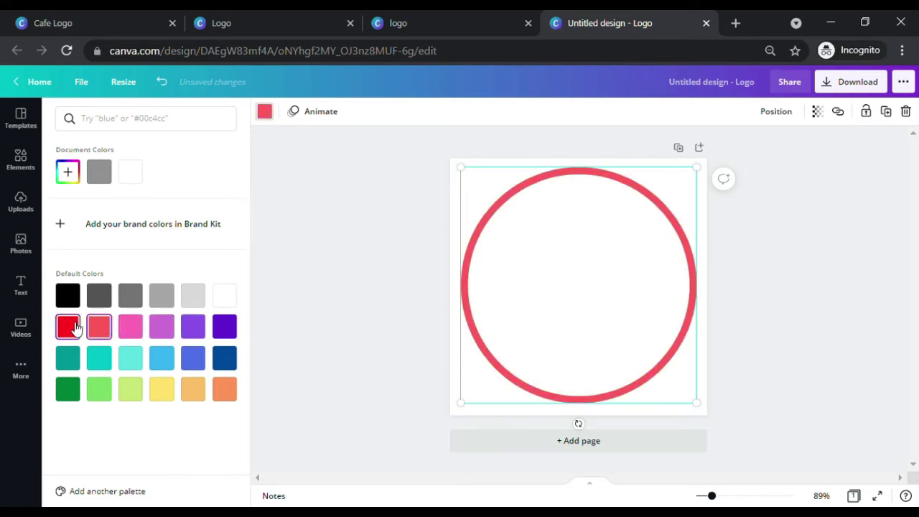
pyautogui.click(74, 327)
pyautogui.click(75, 298)
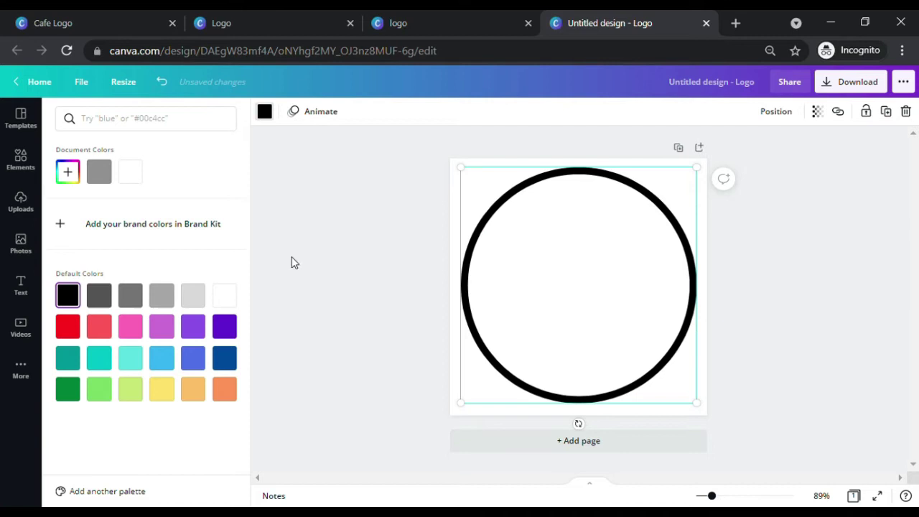
pyautogui.press('Escape')
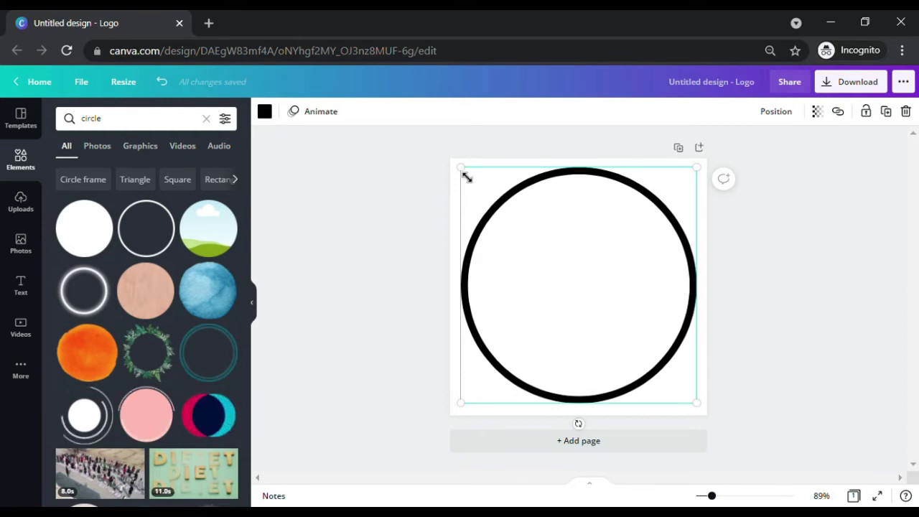
# - Shrink the black ring slightly and centre it on the page
pyautogui.moveTo(471, 177)
pyautogui.mouseDown()
pyautogui.moveTo(575, 284)
pyautogui.moveTo(472, 158)
pyautogui.moveTo(482, 177)
pyautogui.mouseUp()
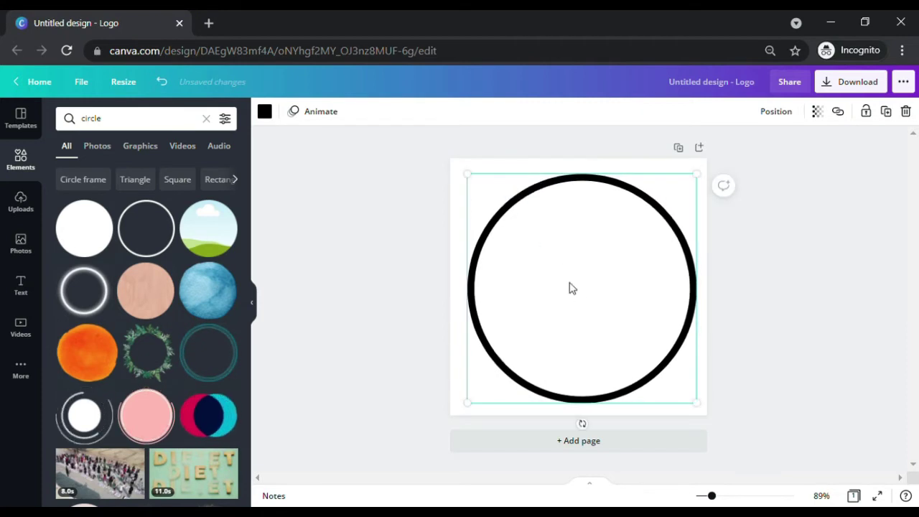
pyautogui.moveTo(570, 287); pyautogui.dragTo(575, 284)
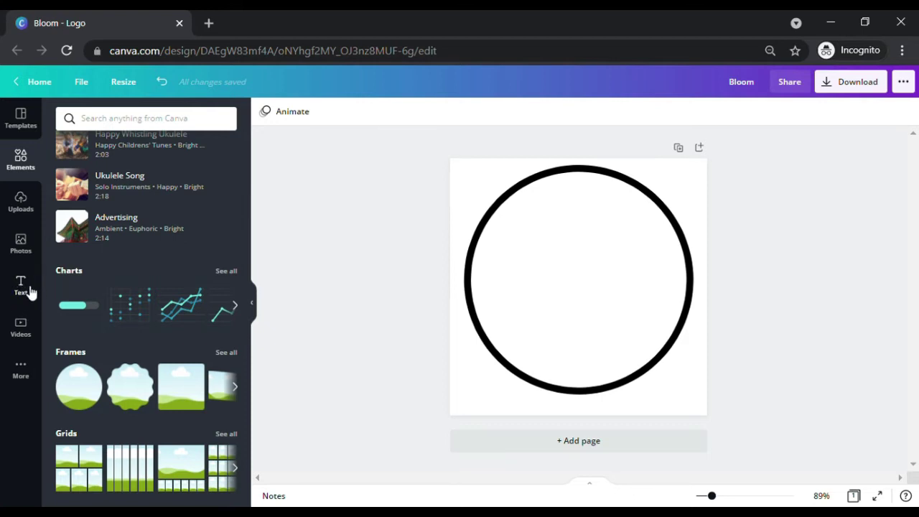
# - In the Text panel, try a 'you can' text-style search, then clear it
pyautogui.click(29, 291)
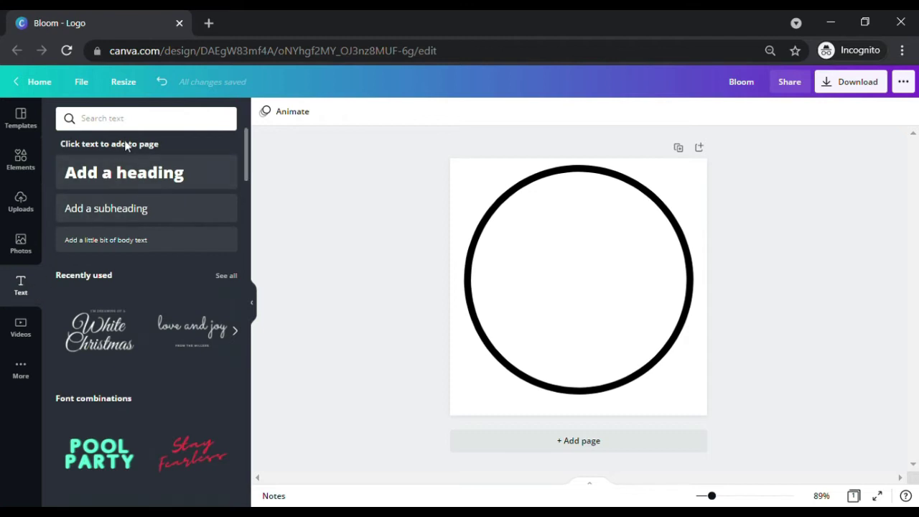
pyautogui.click(141, 122)
pyautogui.write('you can find font  here')
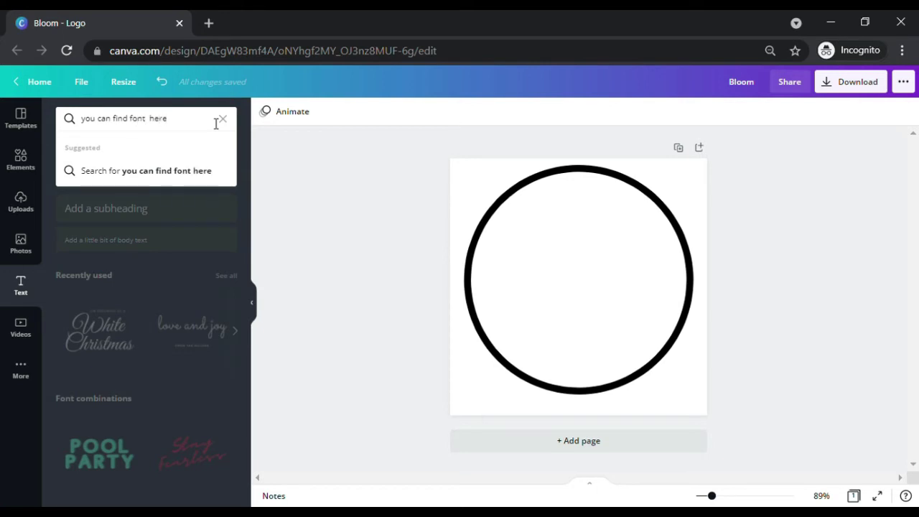
pyautogui.press('BackSpace')
pyautogui.press('BackSpace')
pyautogui.press('BackSpace')
pyautogui.press('BackSpace')
pyautogui.press('BackSpace')
pyautogui.press('BackSpace')
pyautogui.press('BackSpace')
pyautogui.press('BackSpace')
pyautogui.press('BackSpace')
pyautogui.press('BackSpace')
pyautogui.press('BackSpace')
pyautogui.press('BackSpace')
pyautogui.press('BackSpace')
pyautogui.press('BackSpace')
pyautogui.press('BackSpace')
pyautogui.press('BackSpace')
pyautogui.press('BackSpace')
pyautogui.press('BackSpace')
pyautogui.press('BackSpace')
pyautogui.press('BackSpace')
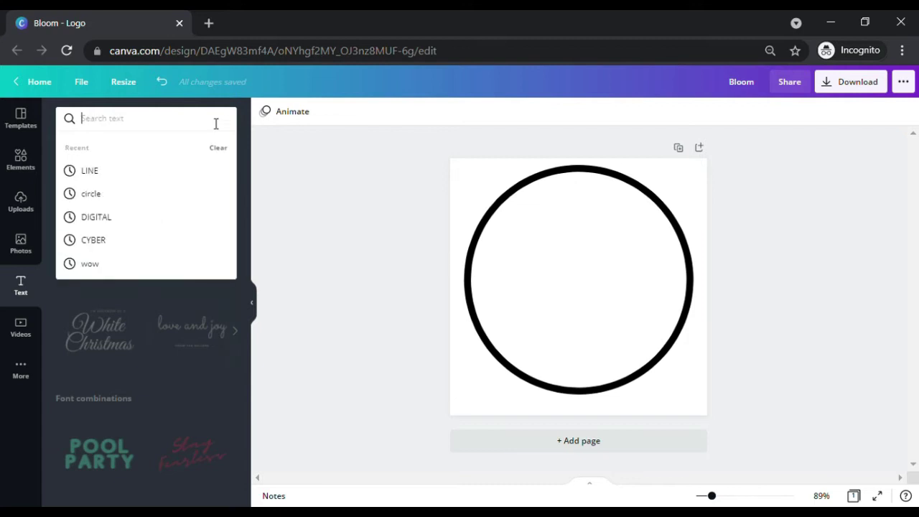
pyautogui.click(248, 152)
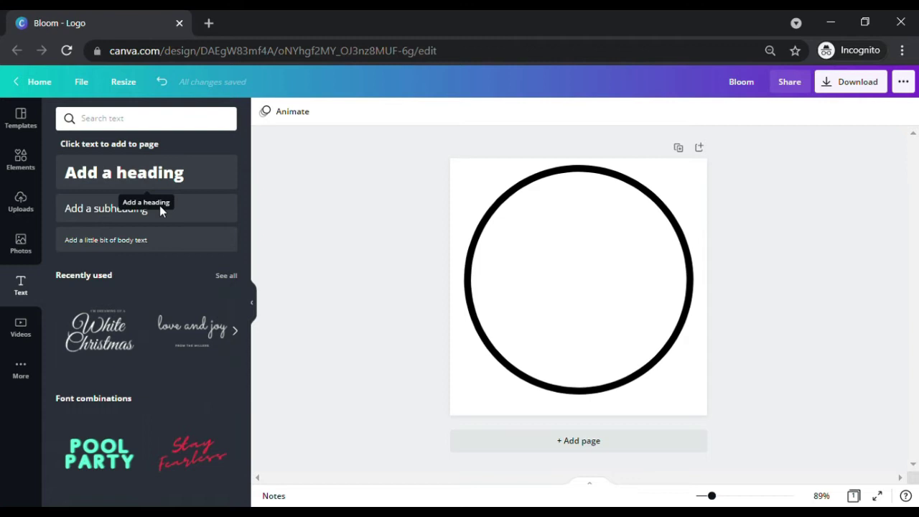
# - Scroll the Font combinations down until the White Christmas template shows
pyautogui.scroll(-4, 227, 255)
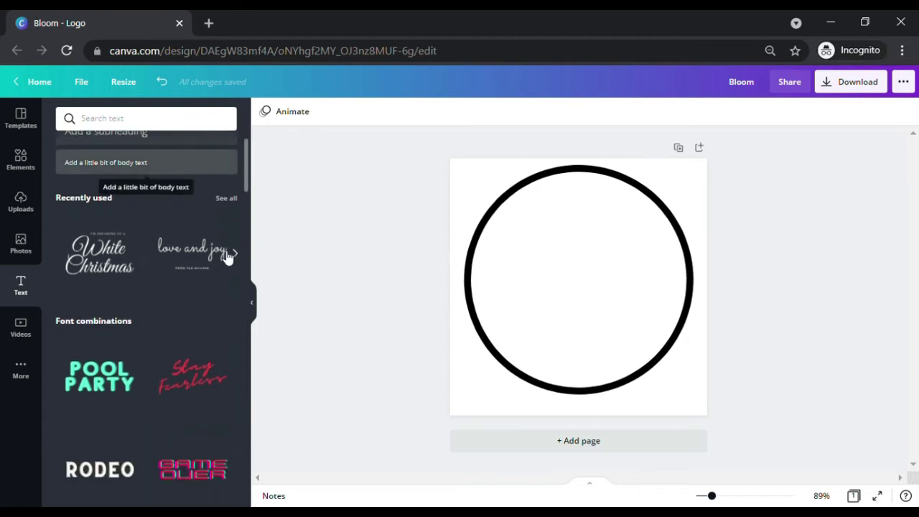
pyautogui.scroll(-3, 226, 256)
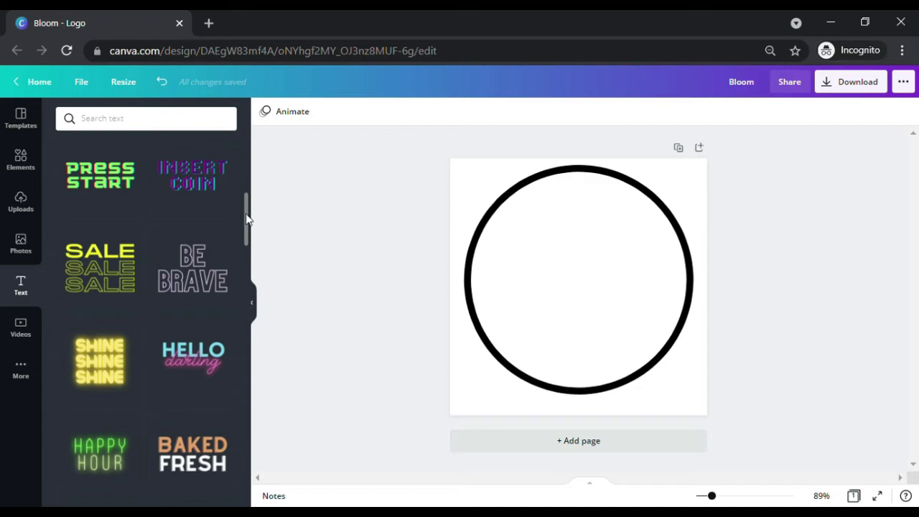
pyautogui.moveTo(246, 219); pyautogui.dragTo(245, 407)
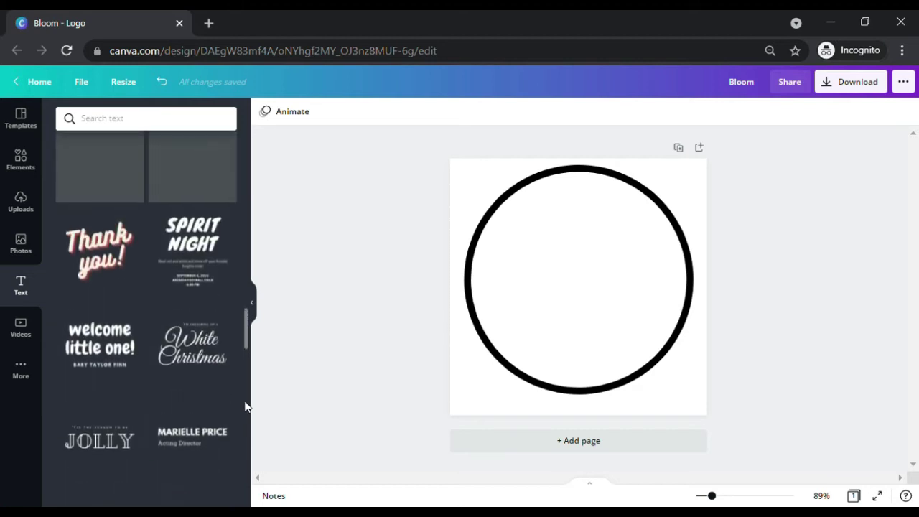
# - Place the White Christmas script template in the ring, shrink it slightly and centre it
pyautogui.moveTo(201, 340); pyautogui.dragTo(519, 254)
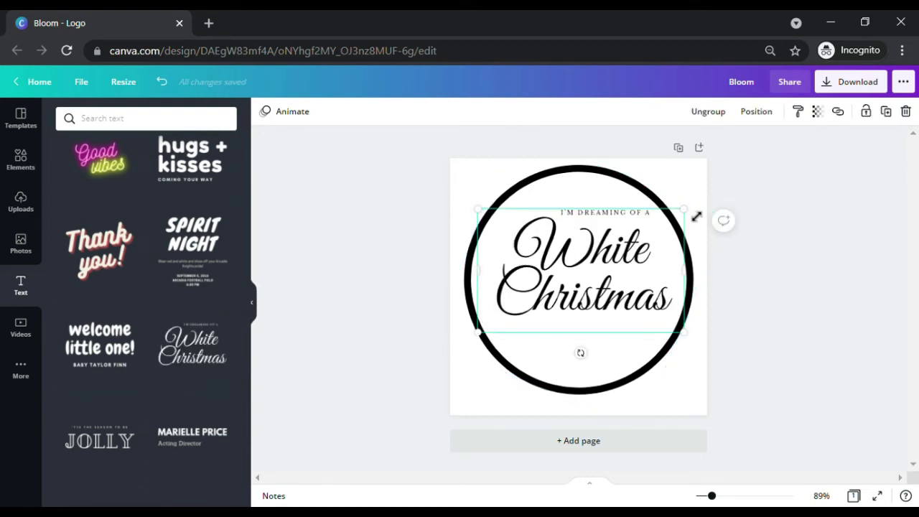
pyautogui.moveTo(693, 217); pyautogui.dragTo(701, 252)
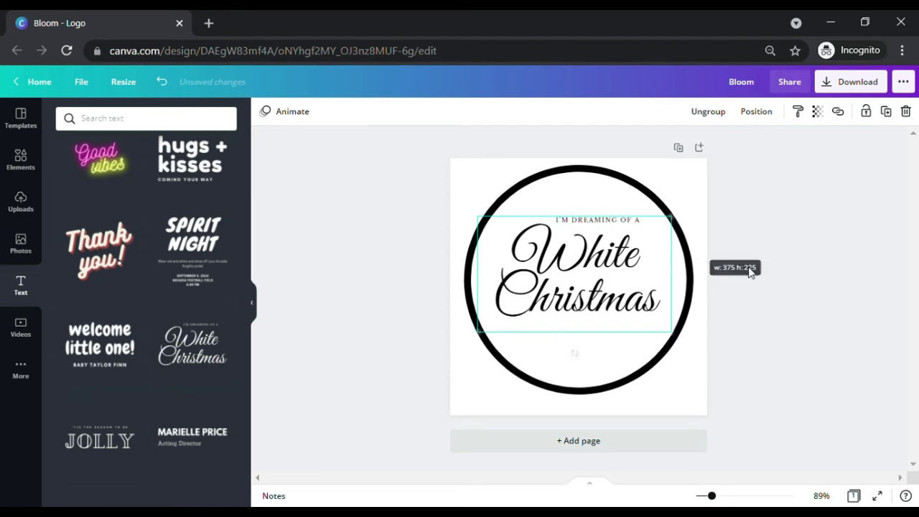
pyautogui.click(833, 324)
pyautogui.moveTo(580, 296); pyautogui.dragTo(585, 302)
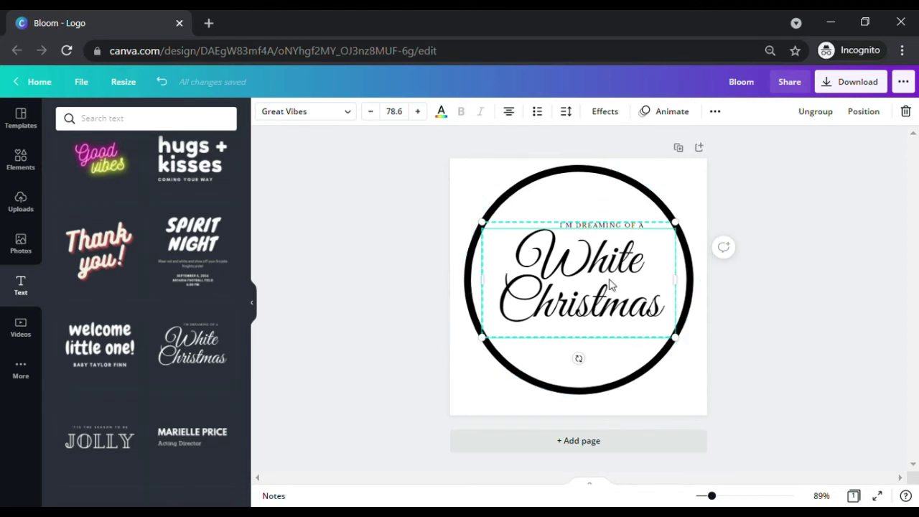
pyautogui.moveTo(601, 282)
pyautogui.mouseDown()
pyautogui.moveTo(602, 256)
pyautogui.moveTo(608, 287)
pyautogui.mouseUp()
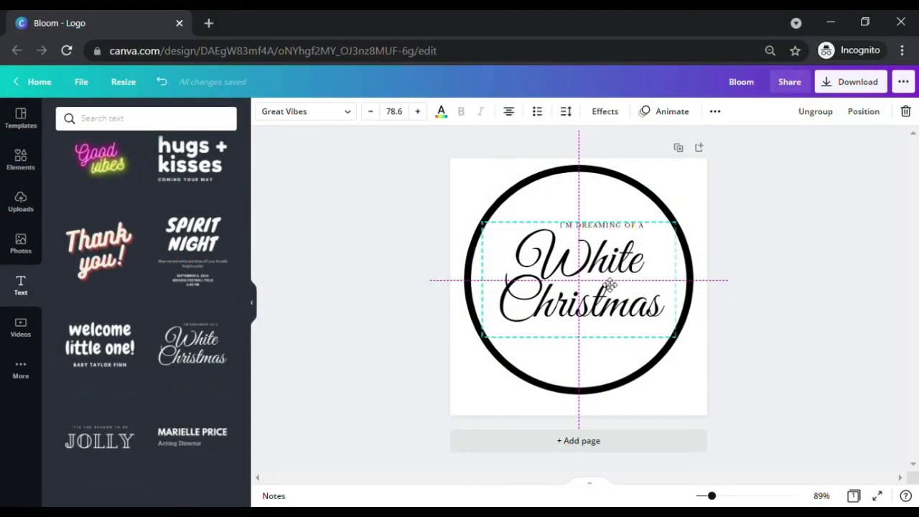
pyautogui.click(790, 326)
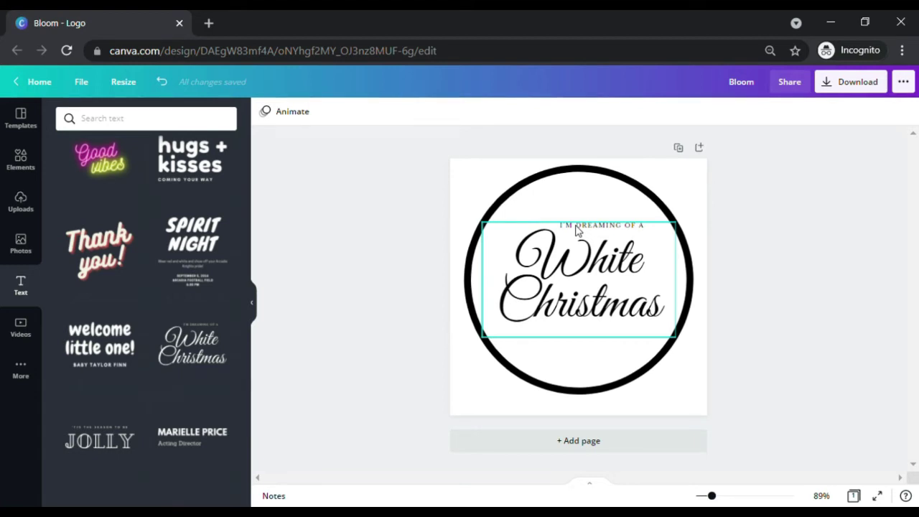
# - Delete the 'I'M DREAMING OF A' line and replace 'White Christmas' with 'Bloom'
pyautogui.click(577, 231)
pyautogui.press('Delete')
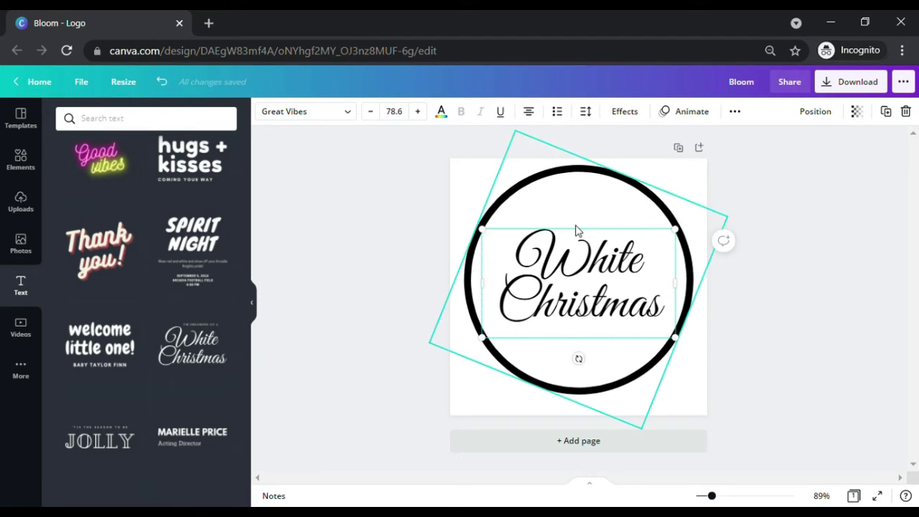
pyautogui.moveTo(551, 274); pyautogui.dragTo(674, 316)
pyautogui.write('Bloo')
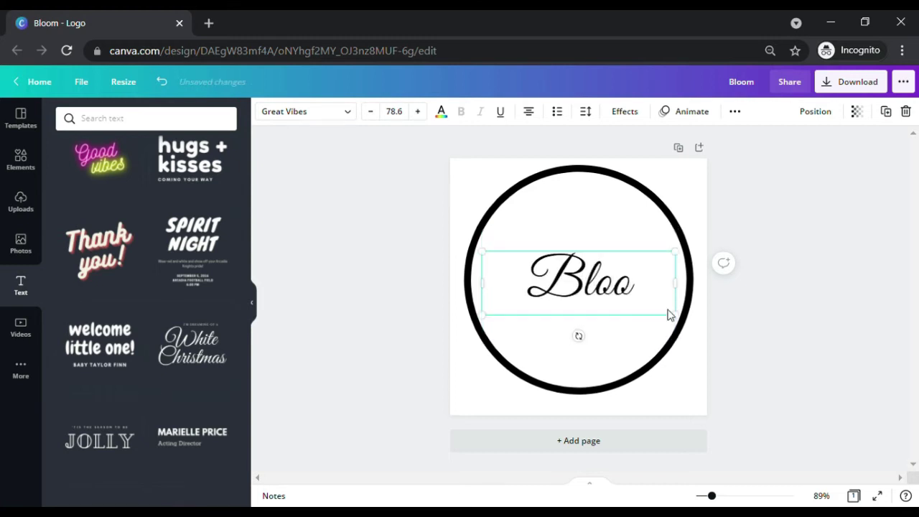
pyautogui.write('m')
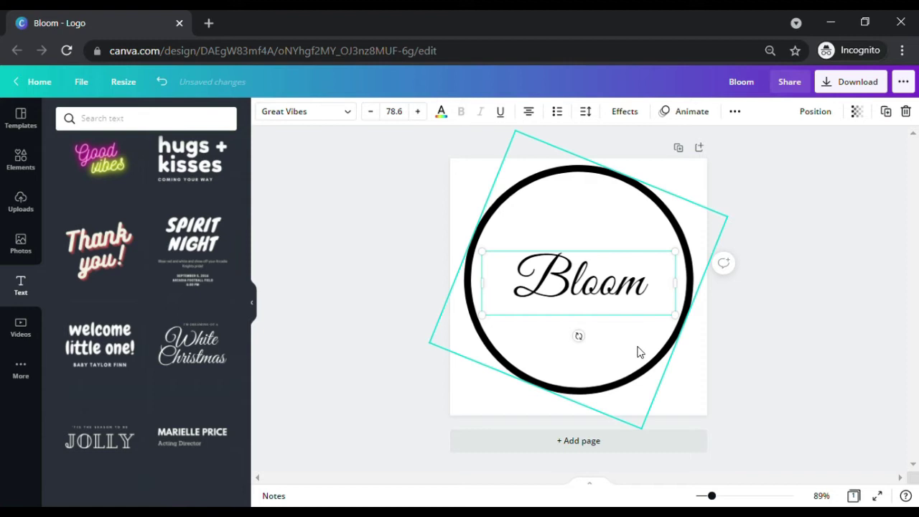
pyautogui.click(688, 379)
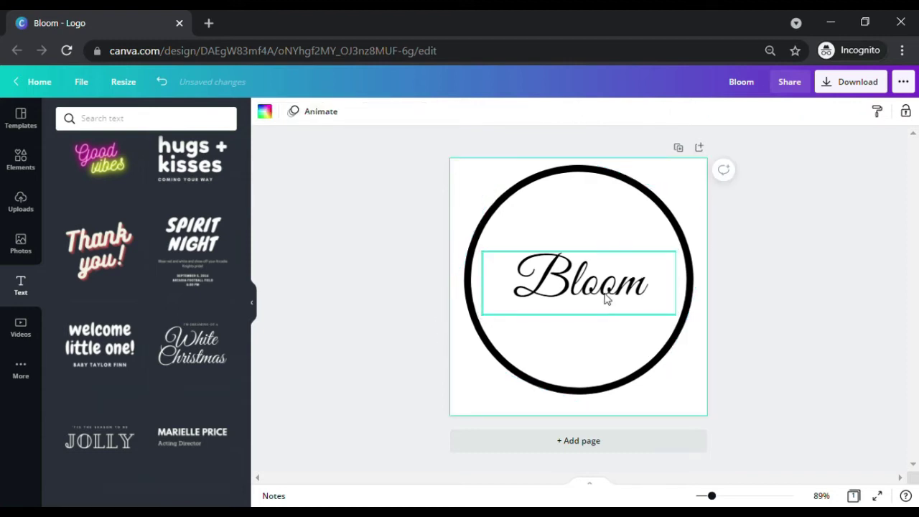
# - Enlarge the Bloom text to size 100 and centre it inside the circle
pyautogui.moveTo(605, 299)
pyautogui.mouseDown()
pyautogui.moveTo(601, 288)
pyautogui.moveTo(614, 298)
pyautogui.mouseUp()
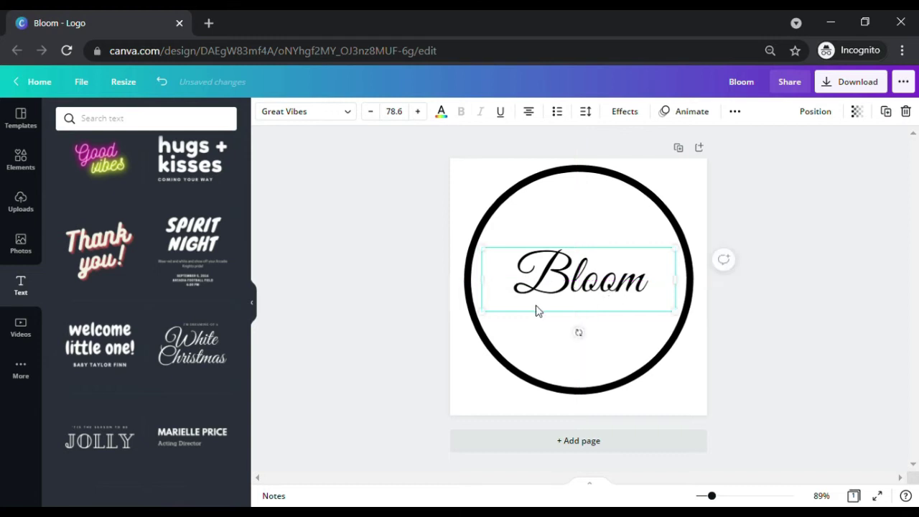
pyautogui.moveTo(493, 319); pyautogui.dragTo(442, 347)
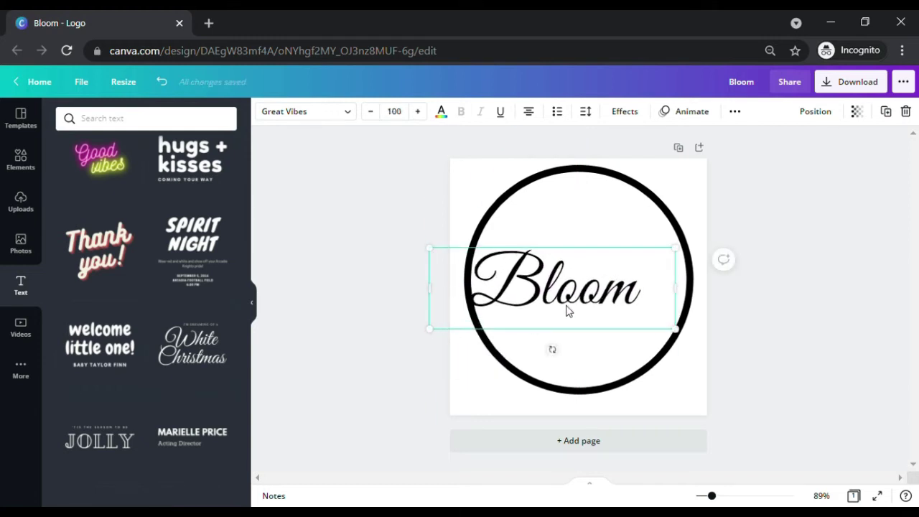
pyautogui.moveTo(593, 301); pyautogui.dragTo(611, 298)
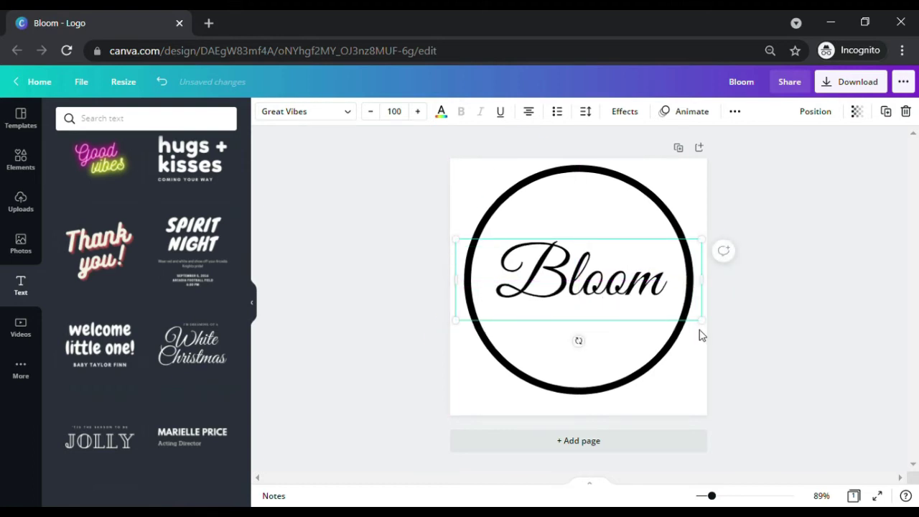
pyautogui.click(829, 374)
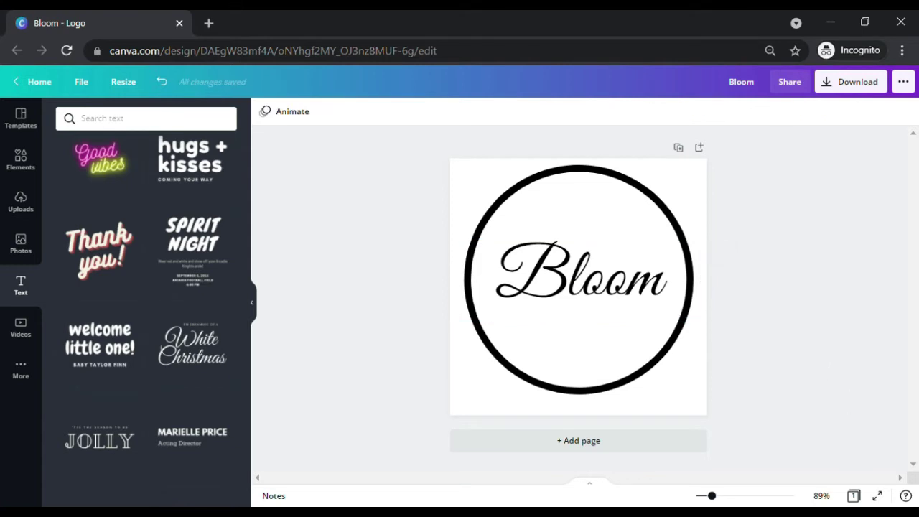
# - Undo the last change, then search Elements for 'flowers' and scroll through the results
pyautogui.click(161, 81)
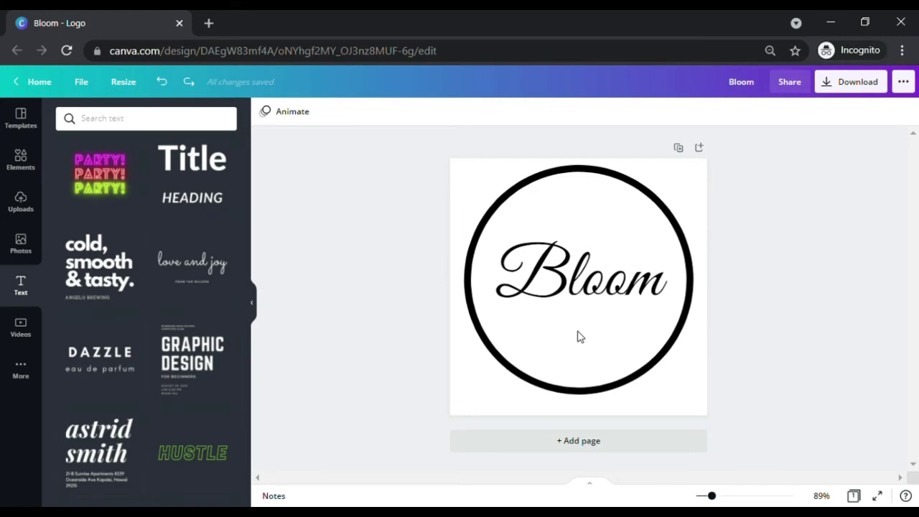
pyautogui.click(22, 159)
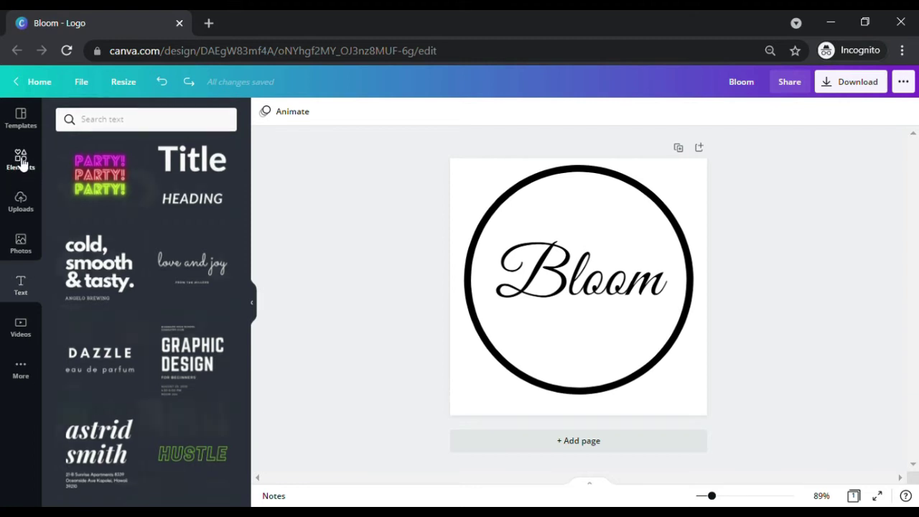
pyautogui.click(118, 119)
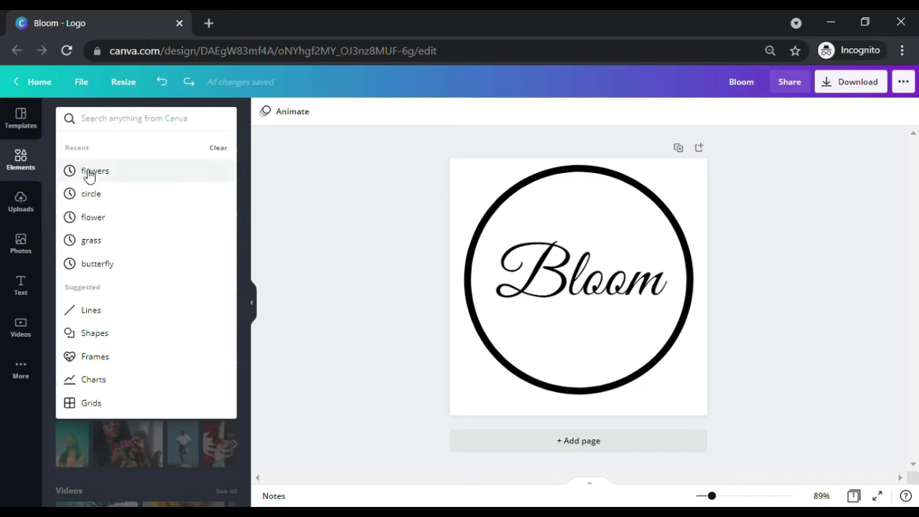
pyautogui.write('flowers')
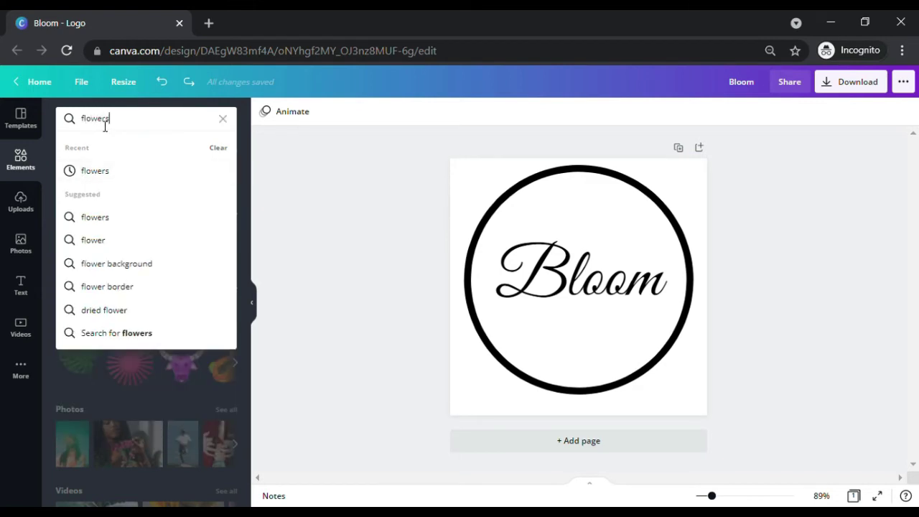
pyautogui.press('Return')
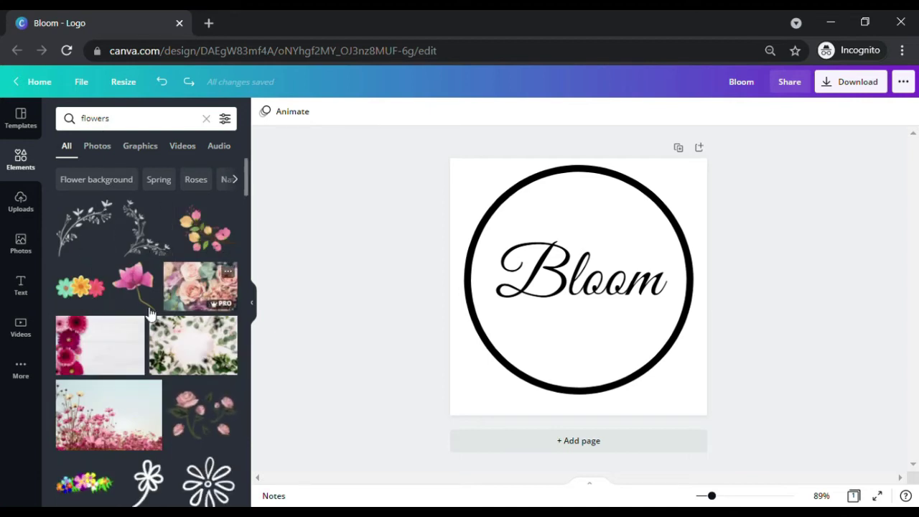
pyautogui.scroll(-3, 192, 336)
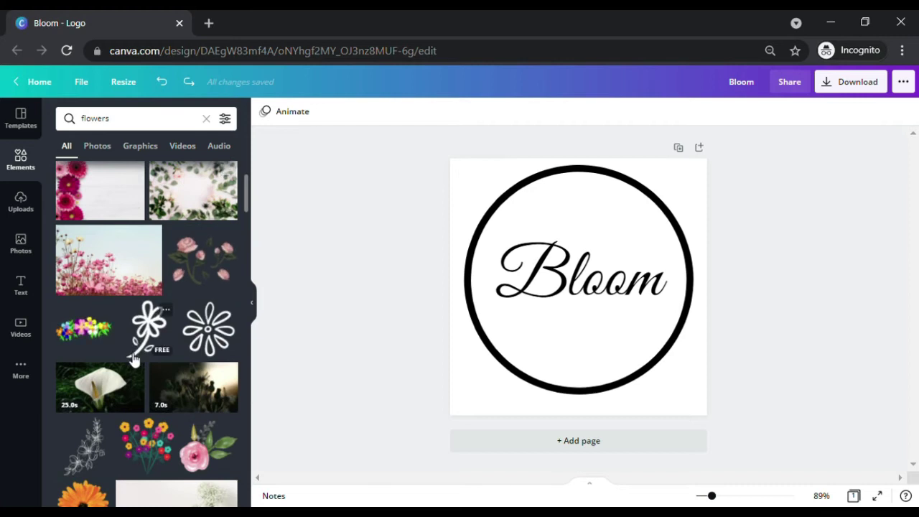
pyautogui.scroll(-5, 150, 352)
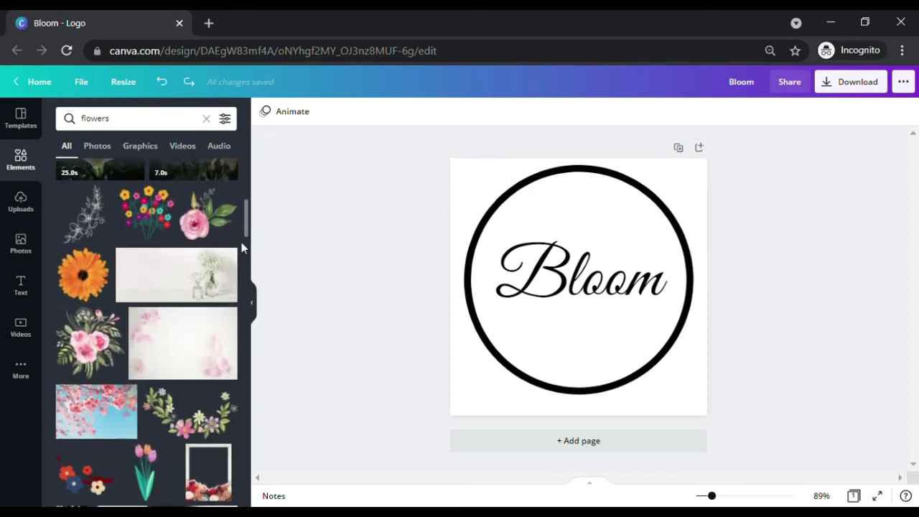
pyautogui.moveTo(247, 208)
pyautogui.mouseDown()
pyautogui.moveTo(250, 162)
pyautogui.moveTo(241, 365)
pyautogui.moveTo(263, 169)
pyautogui.mouseUp()
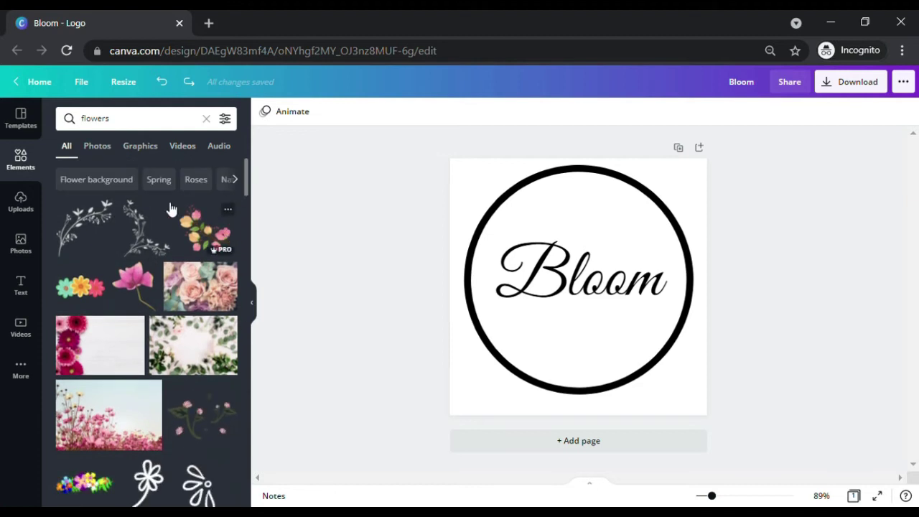
# - Add the pink flower graphic at 279×231, tilted about -22°, on the ring's lower-left edge
pyautogui.moveTo(216, 230); pyautogui.dragTo(520, 338)
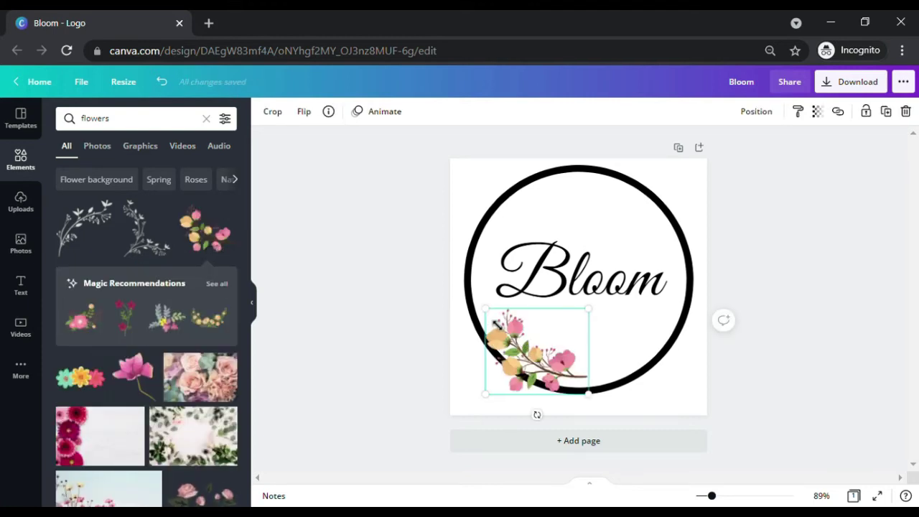
pyautogui.moveTo(494, 320); pyautogui.dragTo(451, 281)
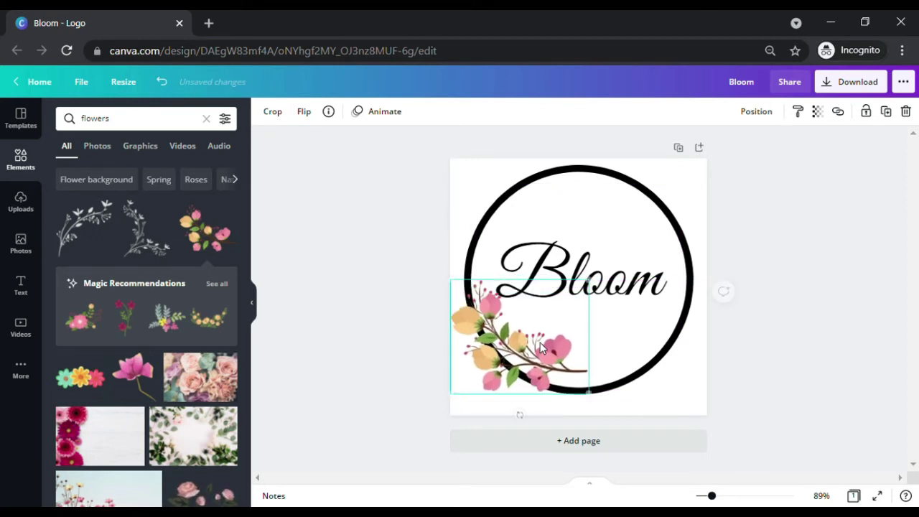
pyautogui.moveTo(549, 354); pyautogui.dragTo(555, 363)
pyautogui.hotkey('ctrl', 'z')
pyautogui.hotkey('ctrl', 'z')
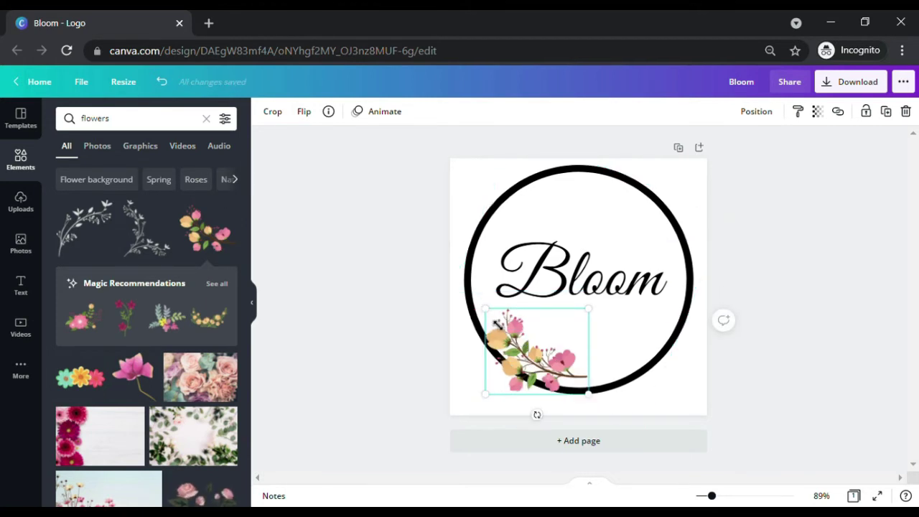
pyautogui.moveTo(491, 316)
pyautogui.mouseDown()
pyautogui.moveTo(468, 273)
pyautogui.moveTo(455, 291)
pyautogui.mouseUp()
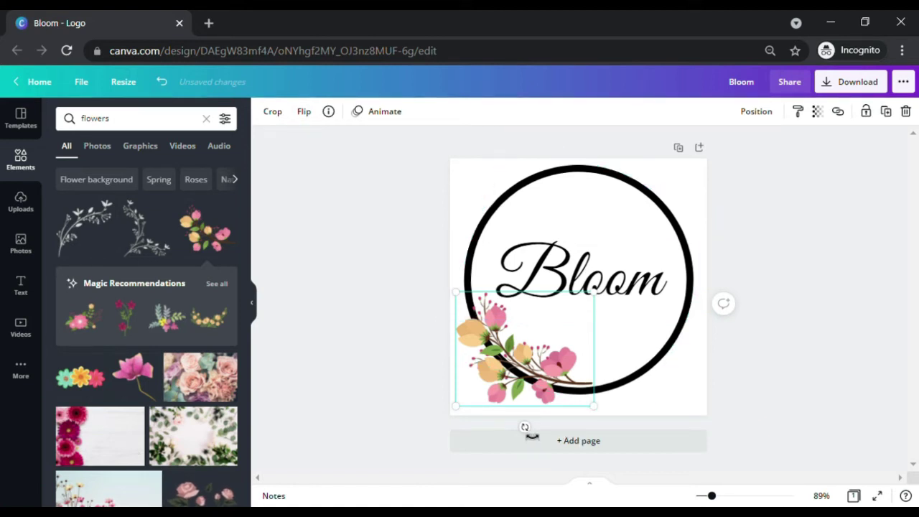
pyautogui.moveTo(532, 434)
pyautogui.mouseDown()
pyautogui.moveTo(548, 426)
pyautogui.moveTo(495, 429)
pyautogui.moveTo(563, 422)
pyautogui.moveTo(523, 440)
pyautogui.mouseUp()
pyautogui.moveTo(532, 374); pyautogui.dragTo(534, 374)
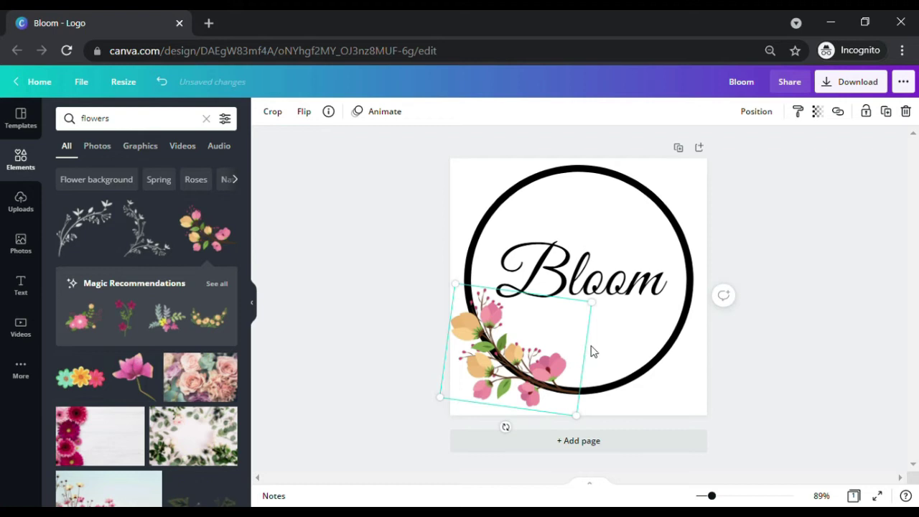
pyautogui.click(774, 360)
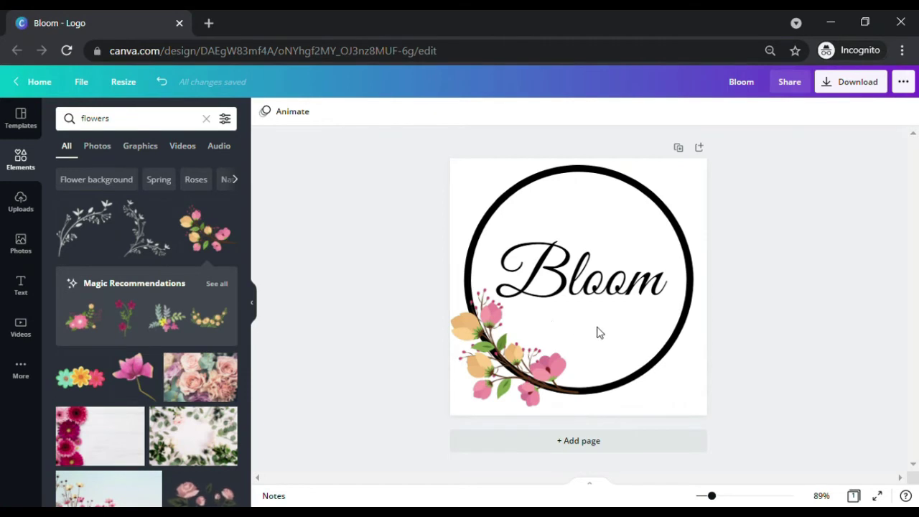
# - Move the flower cluster to the ring's top right, tilted and slightly smaller
pyautogui.click(507, 345)
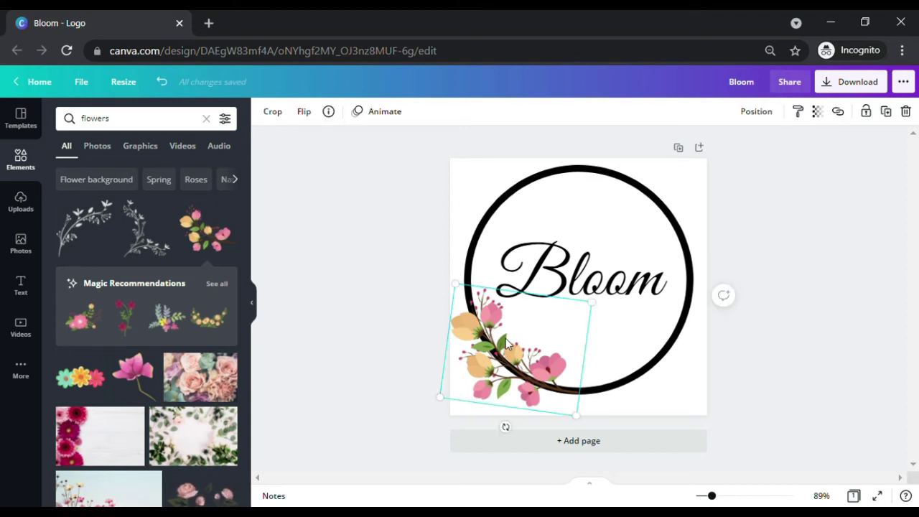
pyautogui.moveTo(506, 338); pyautogui.dragTo(601, 234)
pyautogui.moveTo(614, 302); pyautogui.dragTo(640, 182)
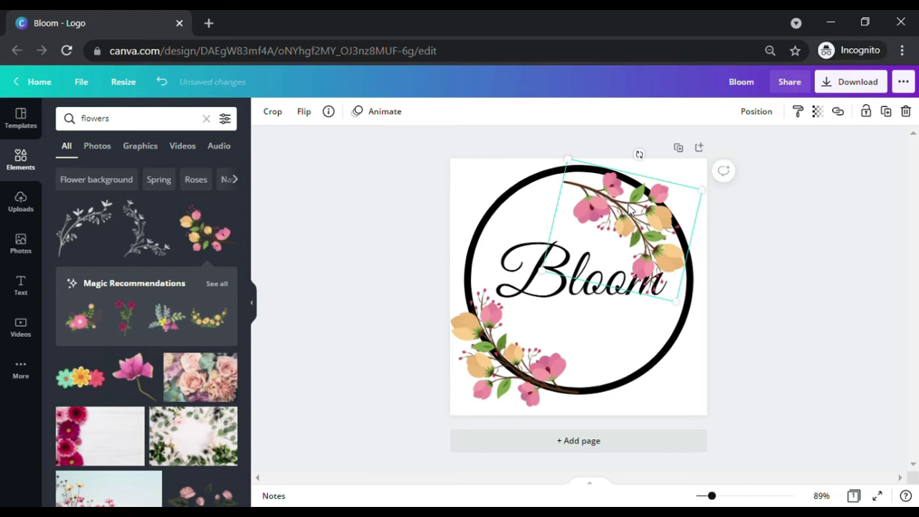
pyautogui.moveTo(629, 215); pyautogui.dragTo(651, 205)
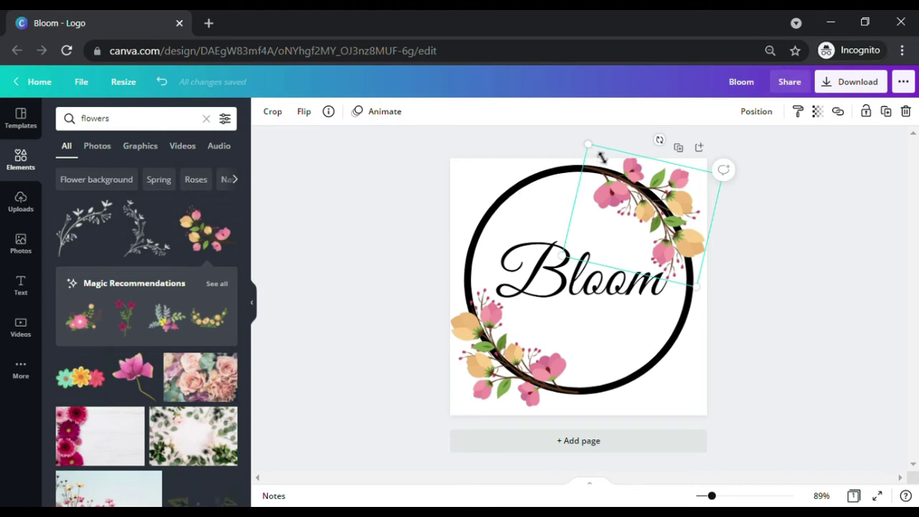
pyautogui.moveTo(602, 157); pyautogui.dragTo(609, 171)
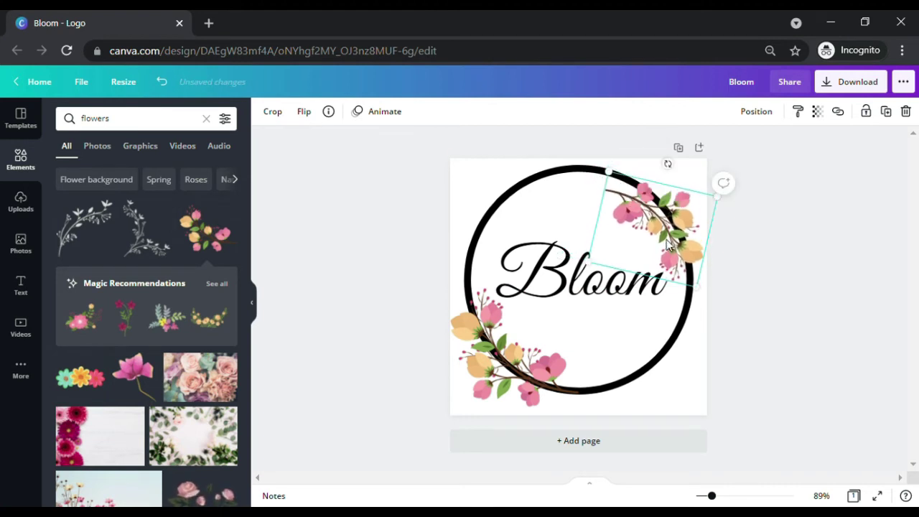
pyautogui.moveTo(668, 244); pyautogui.dragTo(655, 223)
pyautogui.click(775, 311)
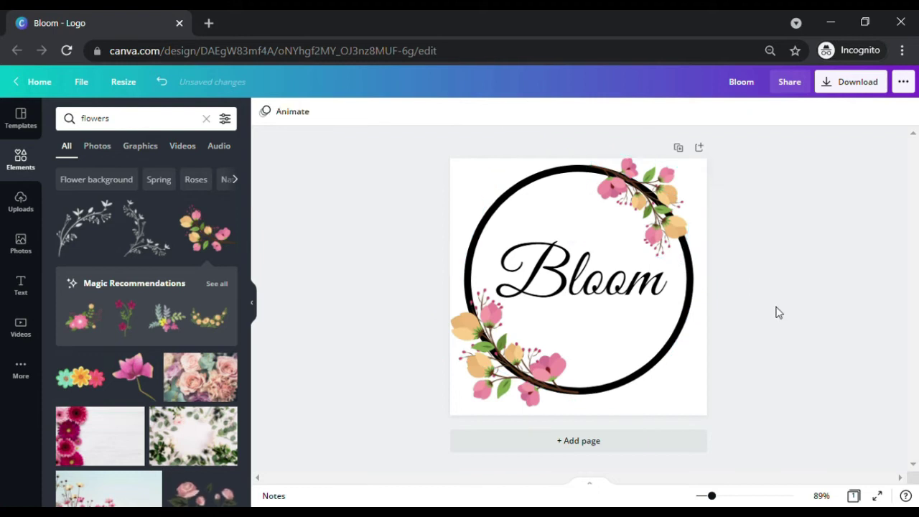
# - Duplicate the cluster and place a smaller, rotated copy on the ring's right edge
pyautogui.click(636, 203)
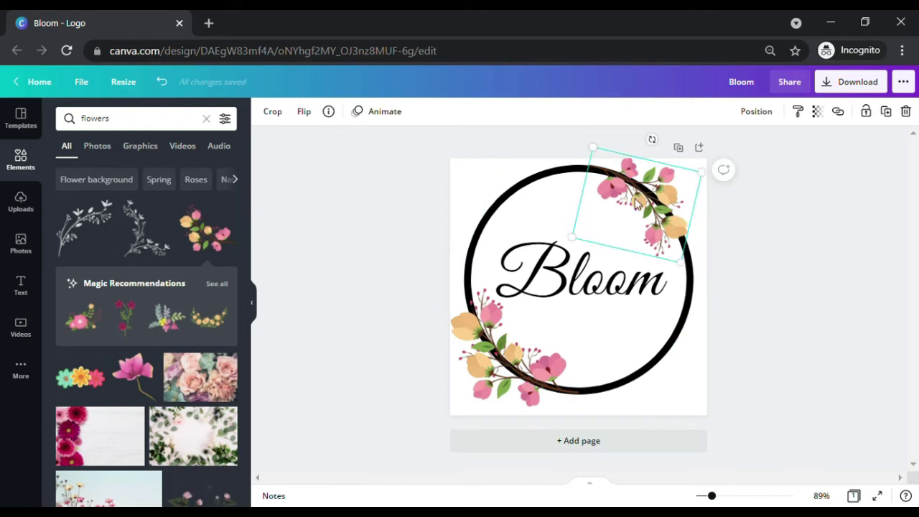
pyautogui.hotkey('ctrl', 'd')
pyautogui.moveTo(639, 204); pyautogui.dragTo(704, 285)
pyautogui.moveTo(724, 217)
pyautogui.mouseDown()
pyautogui.moveTo(698, 201)
pyautogui.moveTo(721, 204)
pyautogui.moveTo(745, 226)
pyautogui.moveTo(723, 201)
pyautogui.mouseUp()
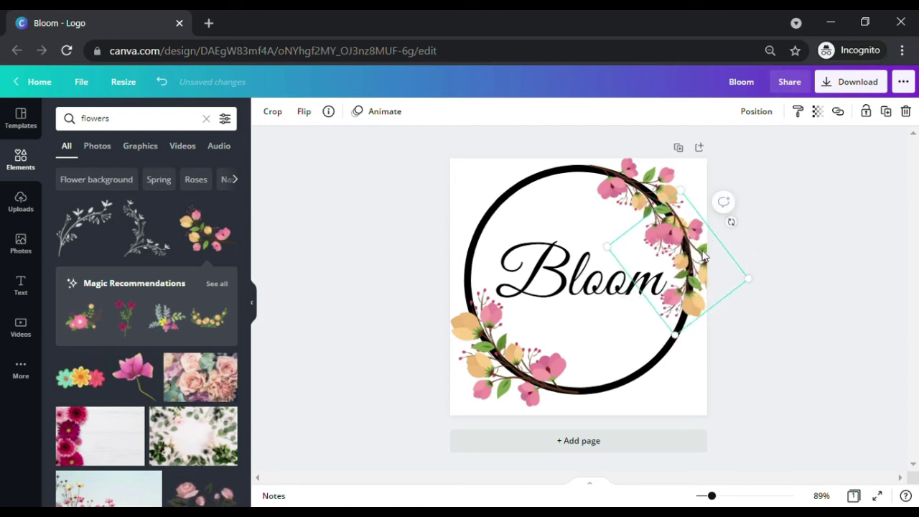
pyautogui.moveTo(701, 267); pyautogui.dragTo(704, 269)
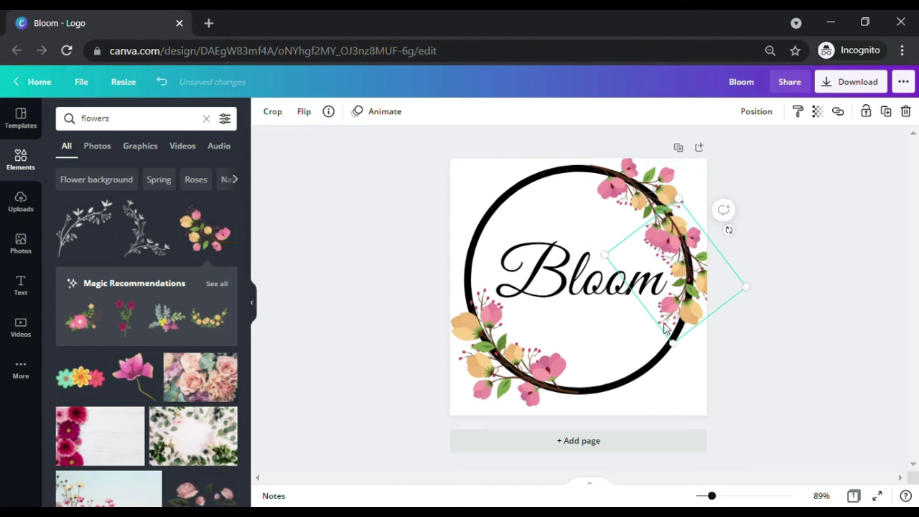
pyautogui.moveTo(679, 349); pyautogui.dragTo(677, 286)
pyautogui.moveTo(702, 255); pyautogui.dragTo(691, 282)
pyautogui.click(636, 172)
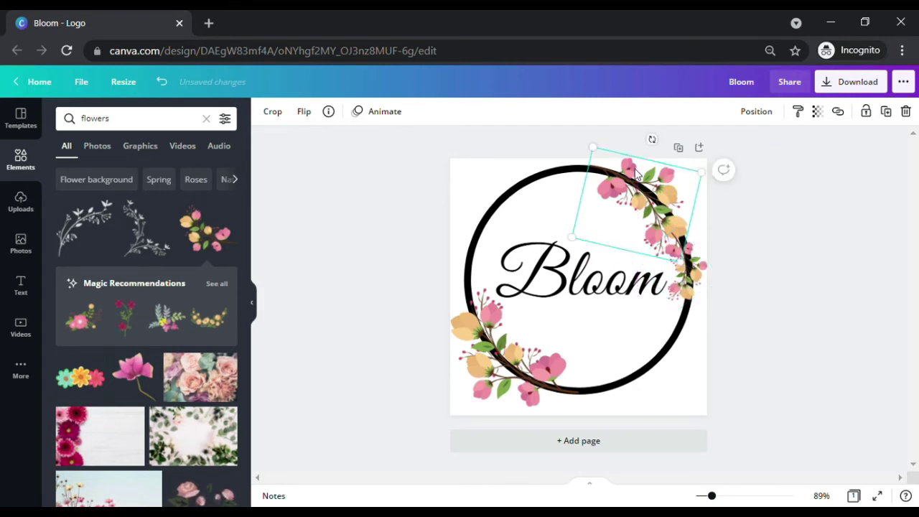
# - Bring the top-right flower cluster forward in front of the ring
pyautogui.rightClick(636, 172)
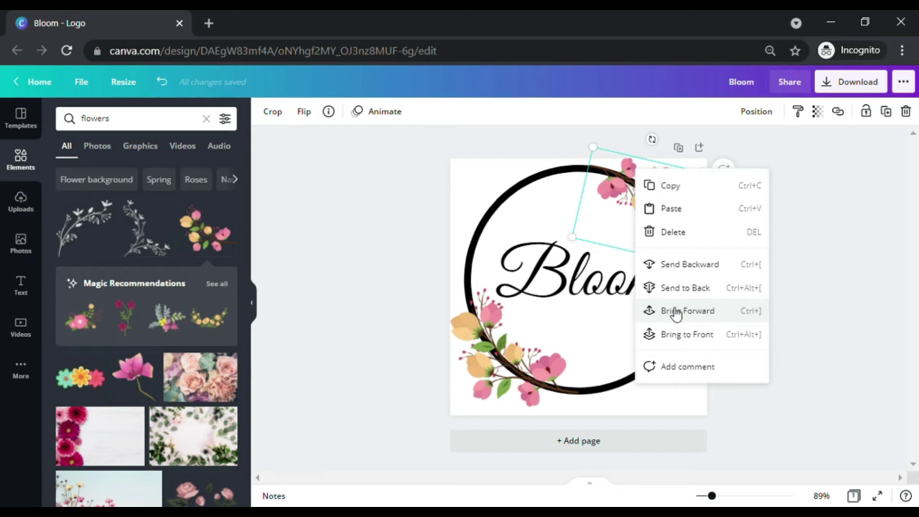
pyautogui.click(675, 312)
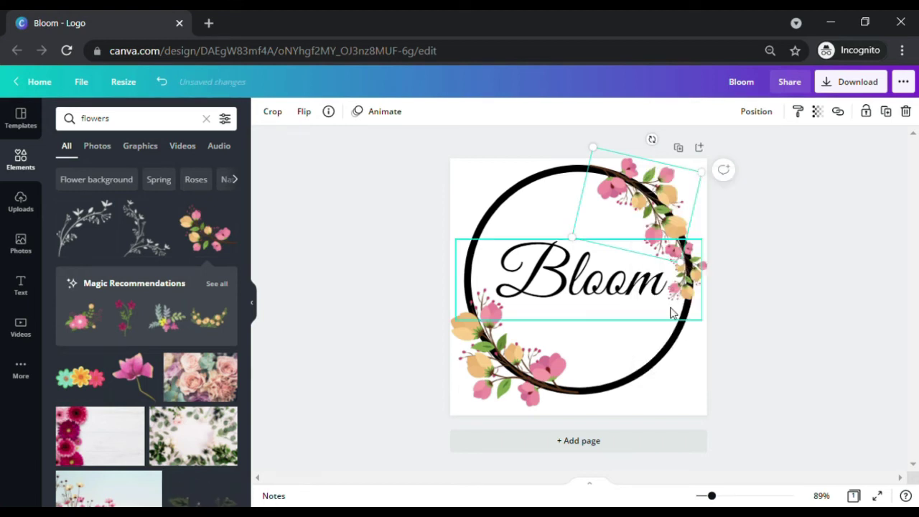
pyautogui.click(826, 298)
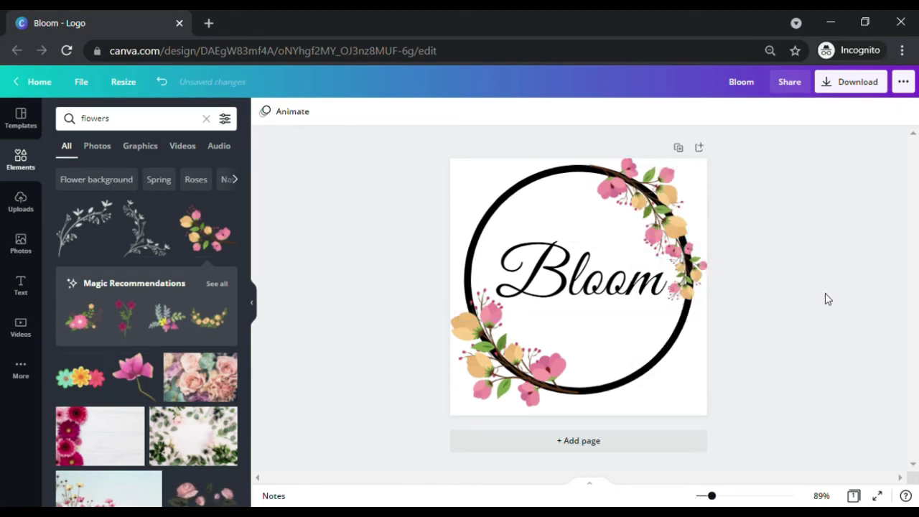
# - Slightly resize the small flowers so they straddle the ring's right edge
pyautogui.click(686, 267)
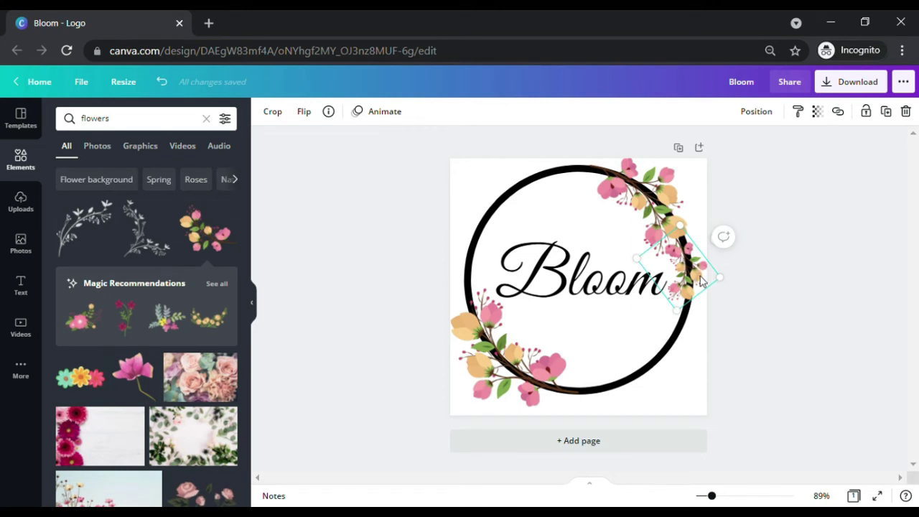
pyautogui.moveTo(703, 282); pyautogui.dragTo(721, 275)
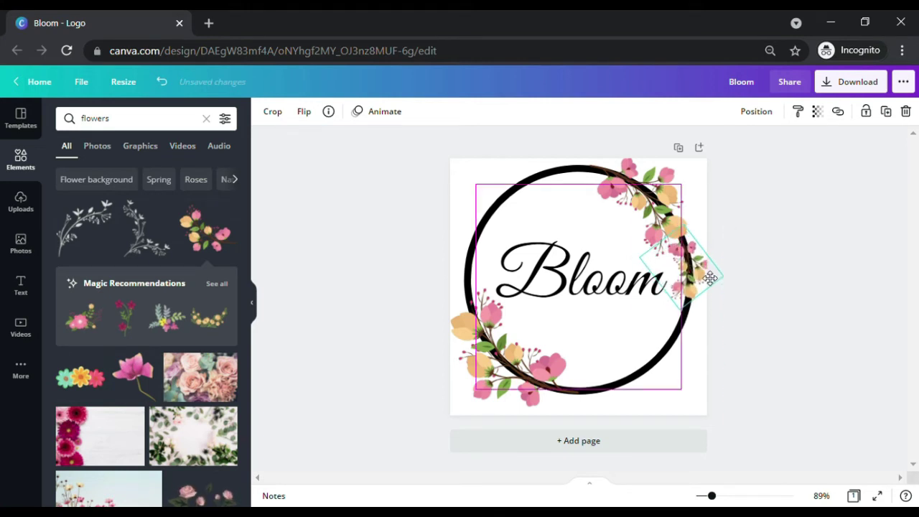
pyautogui.click(761, 330)
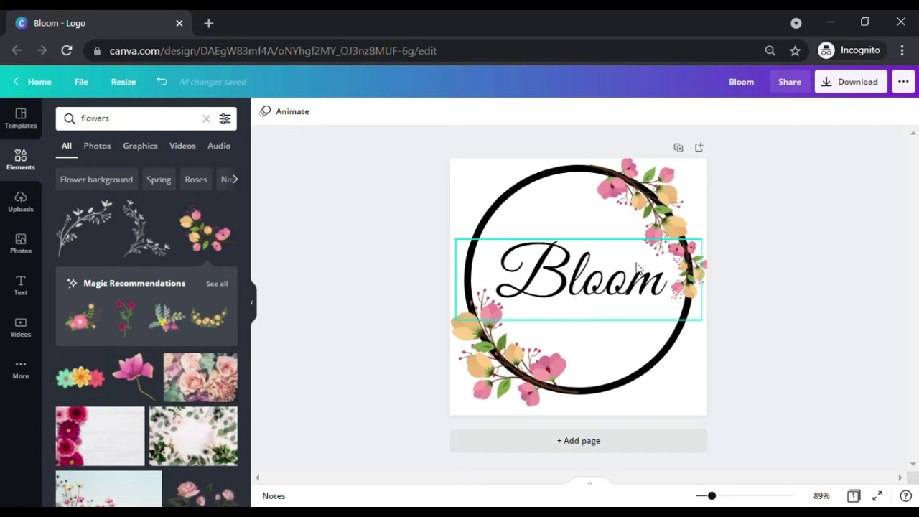
# - Colour the Bloom lettering and the ring dark green
pyautogui.click(588, 275)
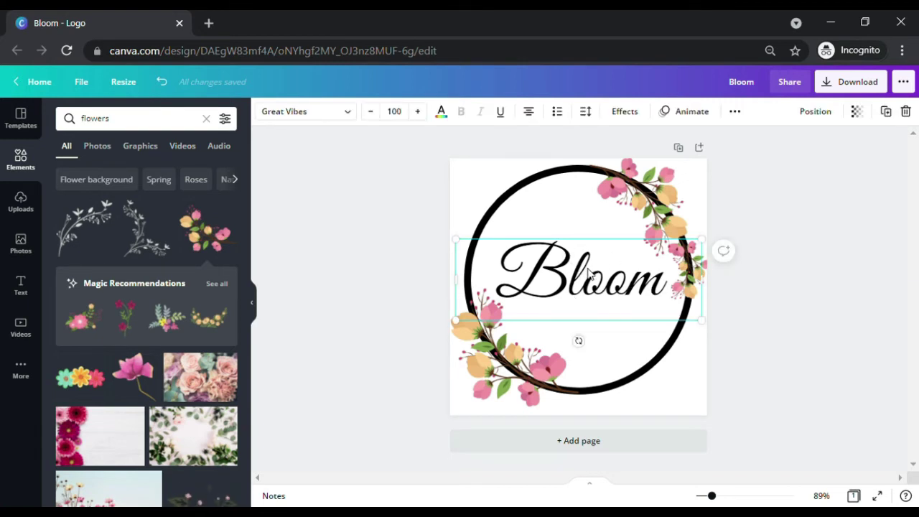
pyautogui.click(442, 113)
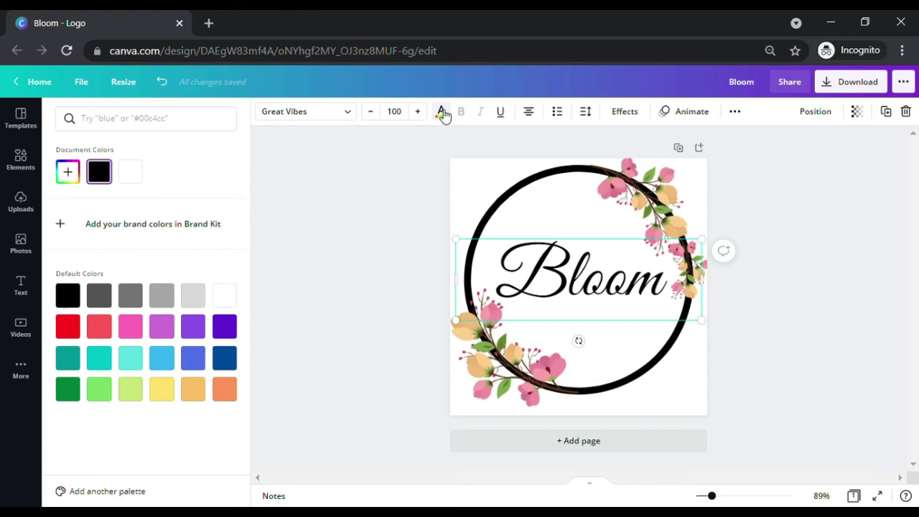
pyautogui.click(75, 391)
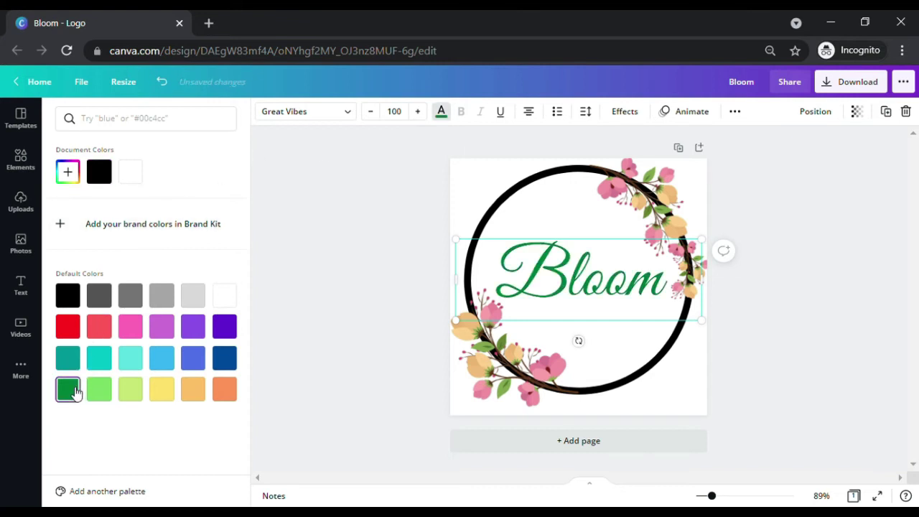
pyautogui.click(661, 359)
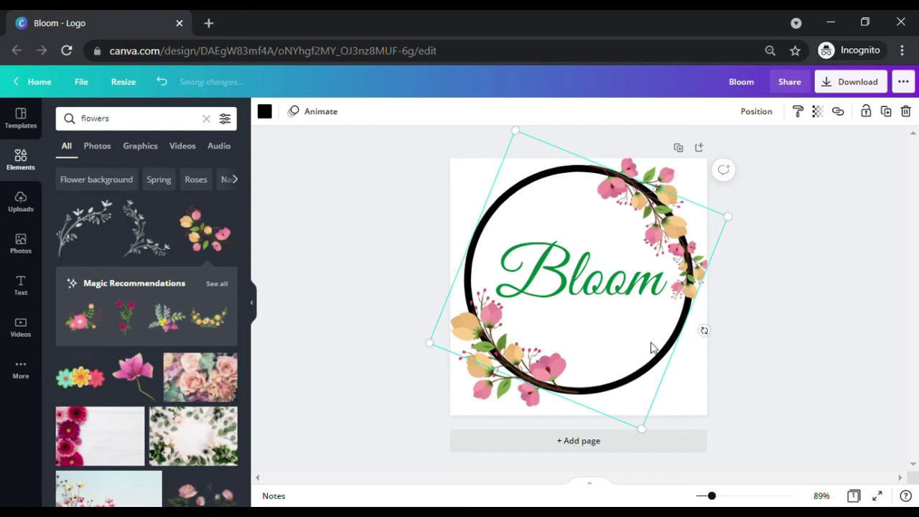
pyautogui.click(265, 112)
pyautogui.click(130, 176)
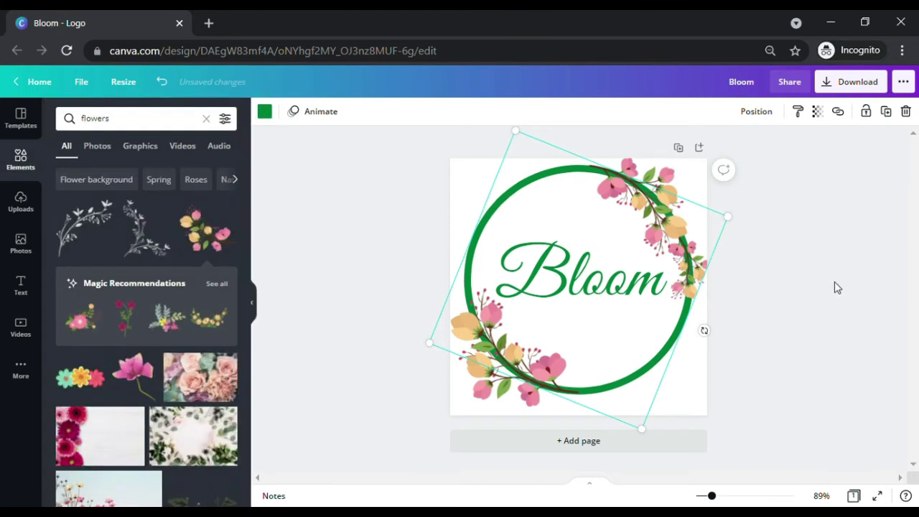
# - Rotate the top-right flower cluster slightly and nudge it right and down
pyautogui.click(661, 214)
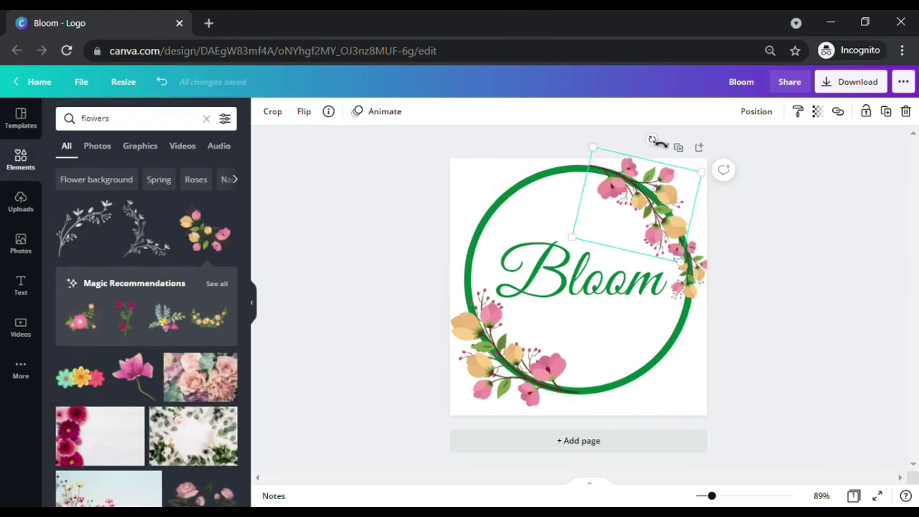
pyautogui.moveTo(653, 140); pyautogui.dragTo(659, 142)
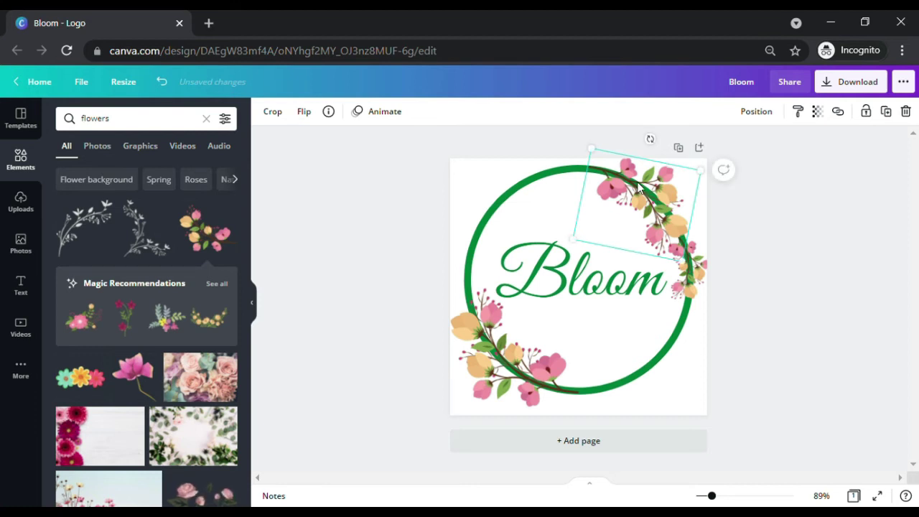
pyautogui.moveTo(641, 186); pyautogui.dragTo(644, 189)
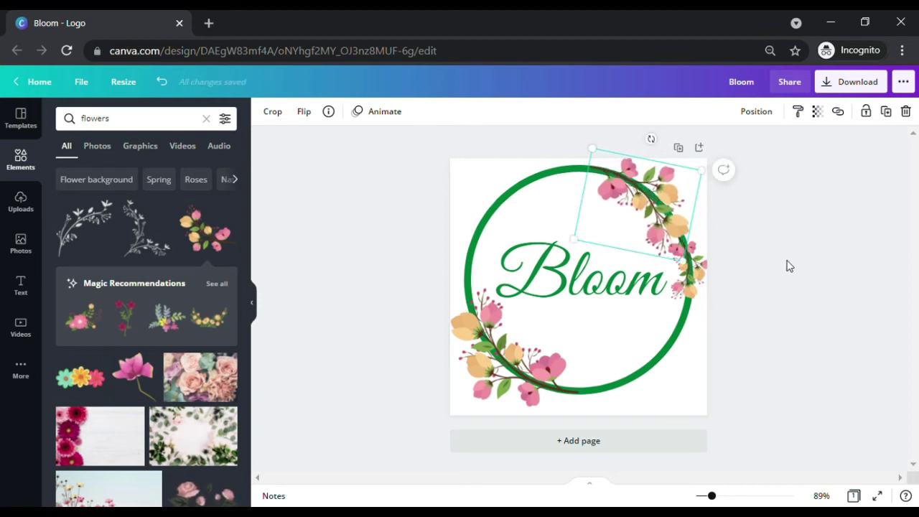
pyautogui.click(790, 266)
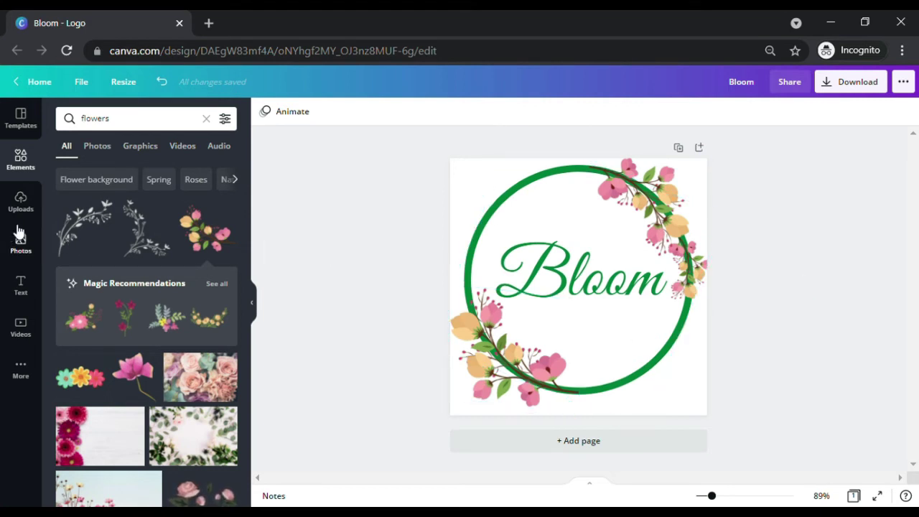
pyautogui.click(20, 159)
pyautogui.click(129, 126)
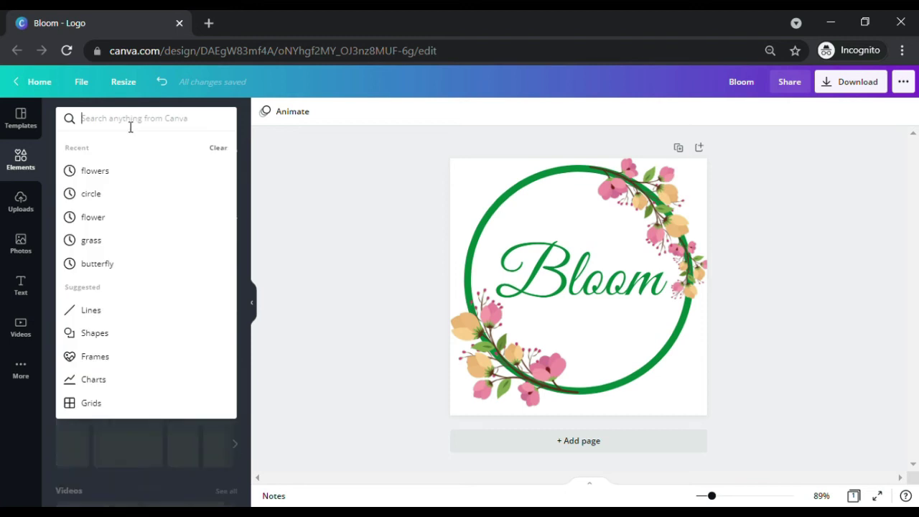
pyautogui.write('butter')
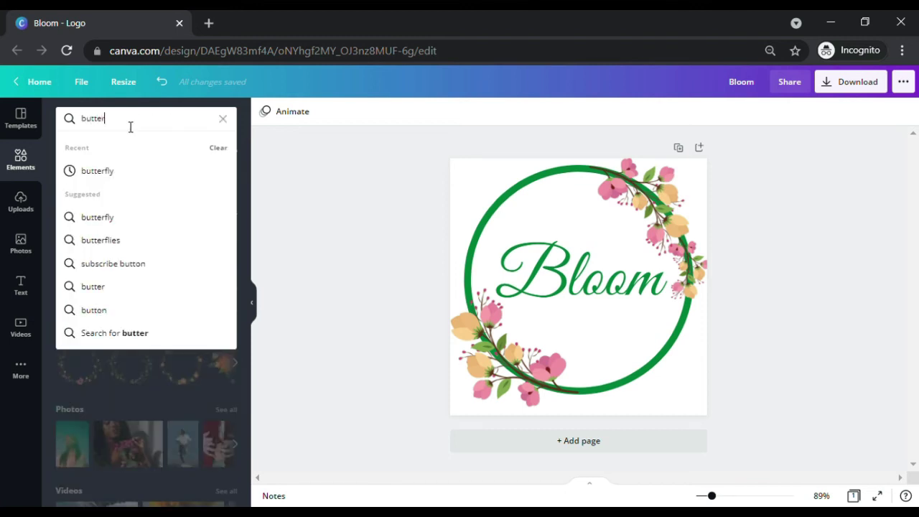
pyautogui.click(104, 176)
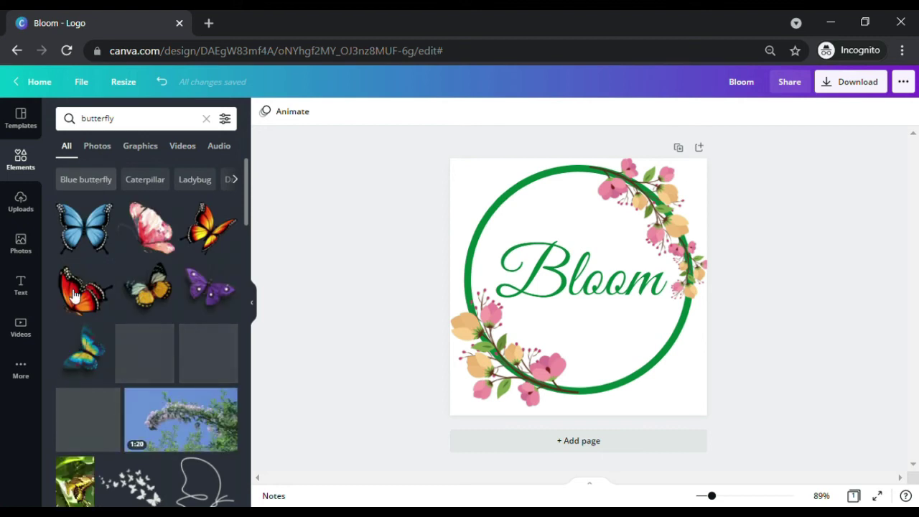
pyautogui.moveTo(246, 187); pyautogui.dragTo(249, 233)
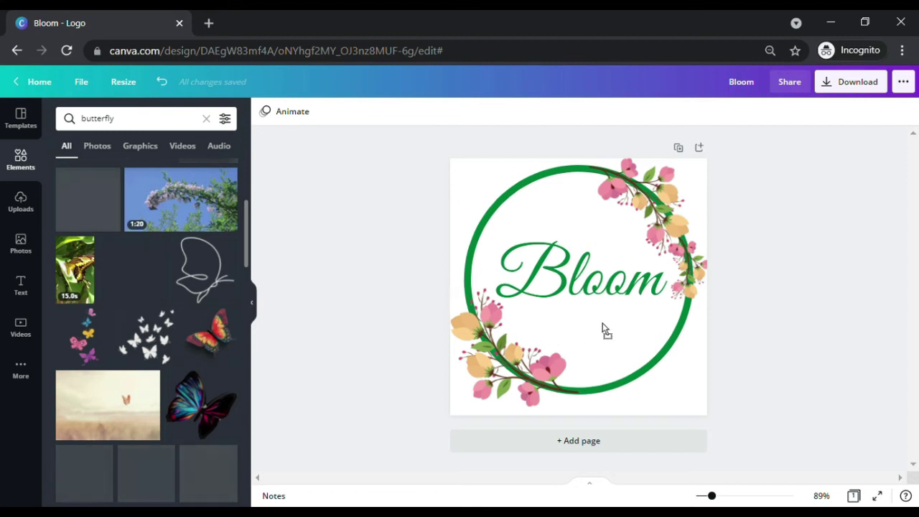
pyautogui.moveTo(137, 299); pyautogui.dragTo(580, 322)
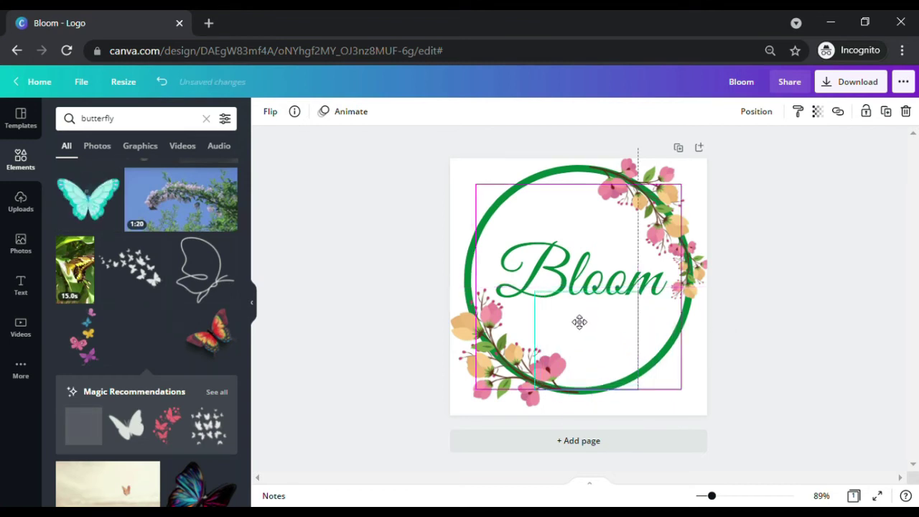
pyautogui.click(834, 353)
pyautogui.scroll(-10, 143, 314)
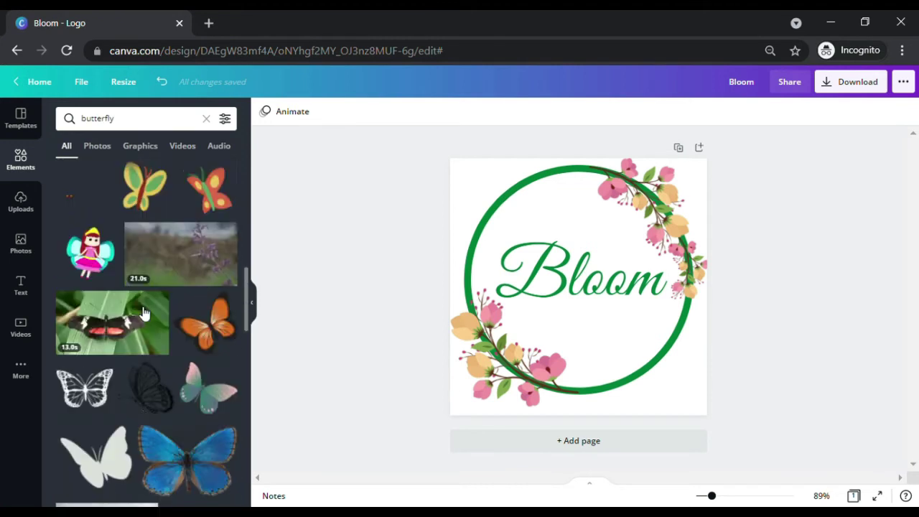
pyautogui.scroll(-5, 143, 314)
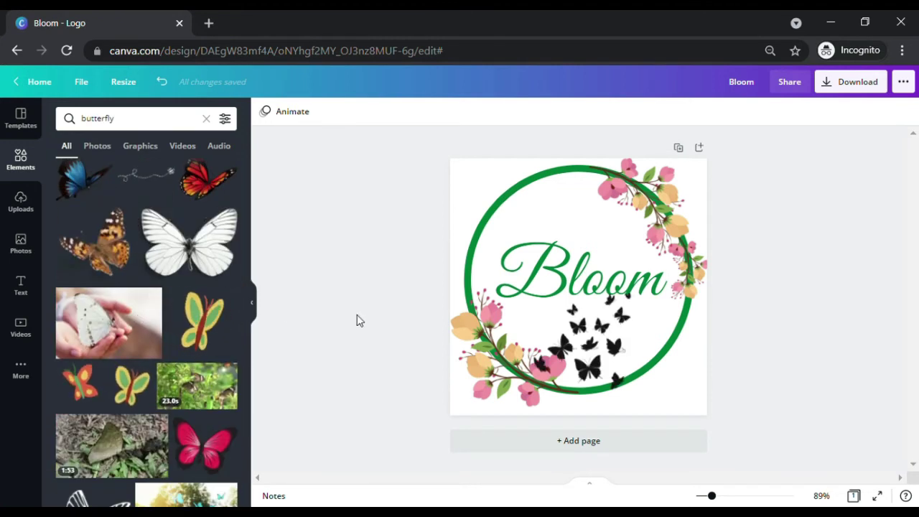
pyautogui.click(607, 329)
pyautogui.moveTo(635, 293); pyautogui.dragTo(632, 322)
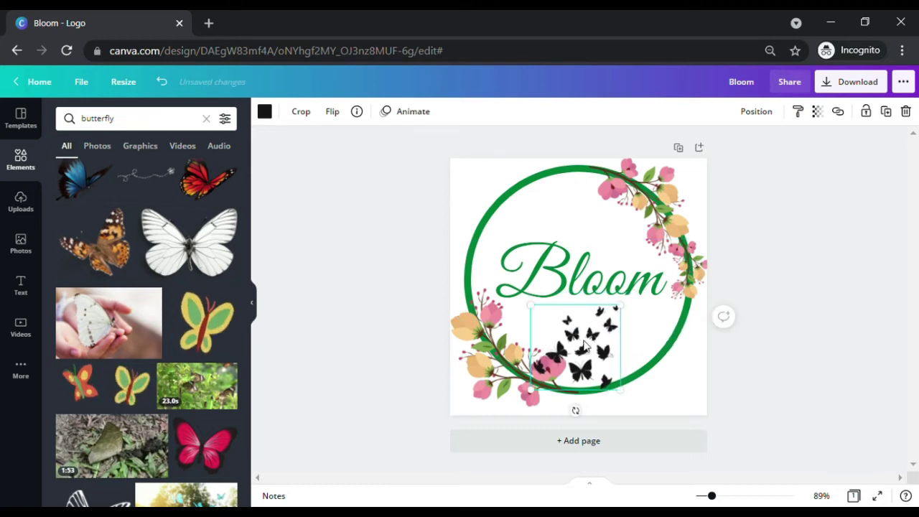
pyautogui.moveTo(575, 410); pyautogui.dragTo(589, 429)
pyautogui.moveTo(594, 362)
pyautogui.mouseDown()
pyautogui.moveTo(606, 250)
pyautogui.moveTo(596, 232)
pyautogui.moveTo(594, 347)
pyautogui.mouseUp()
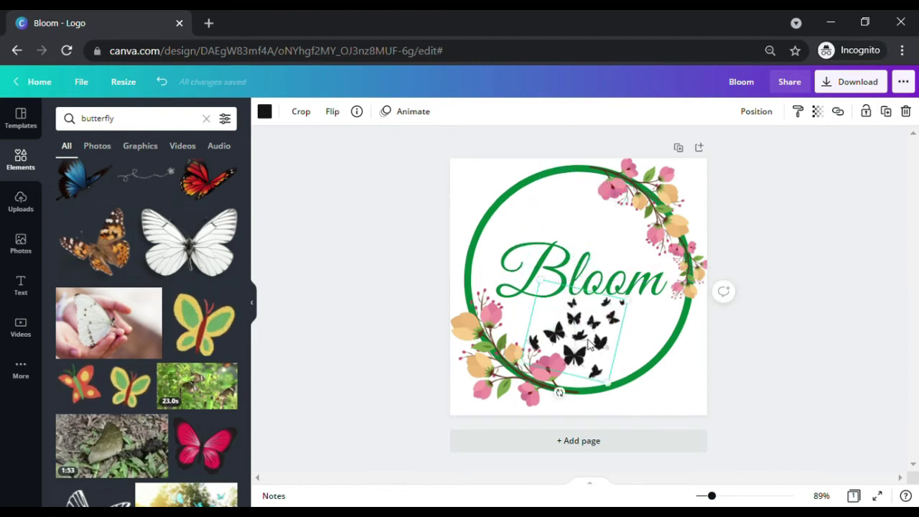
pyautogui.press('Delete')
pyautogui.scroll(8, 181, 285)
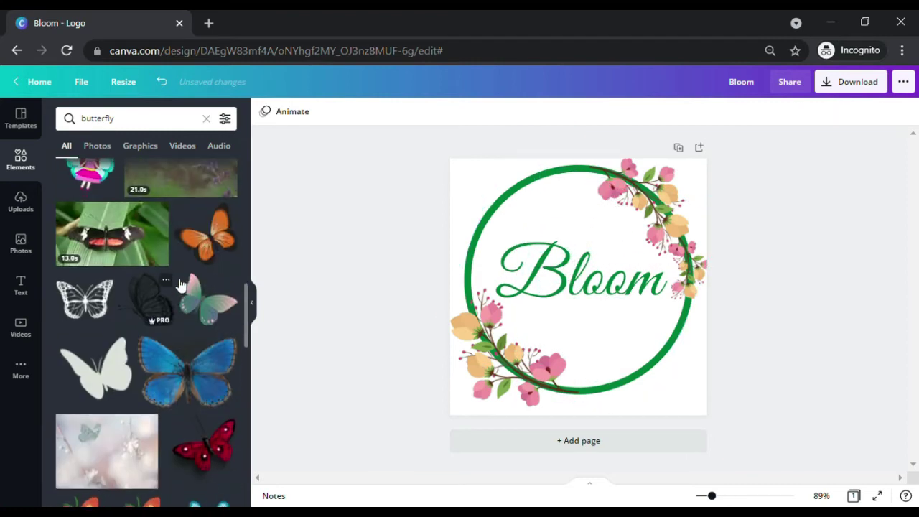
pyautogui.scroll(5, 181, 286)
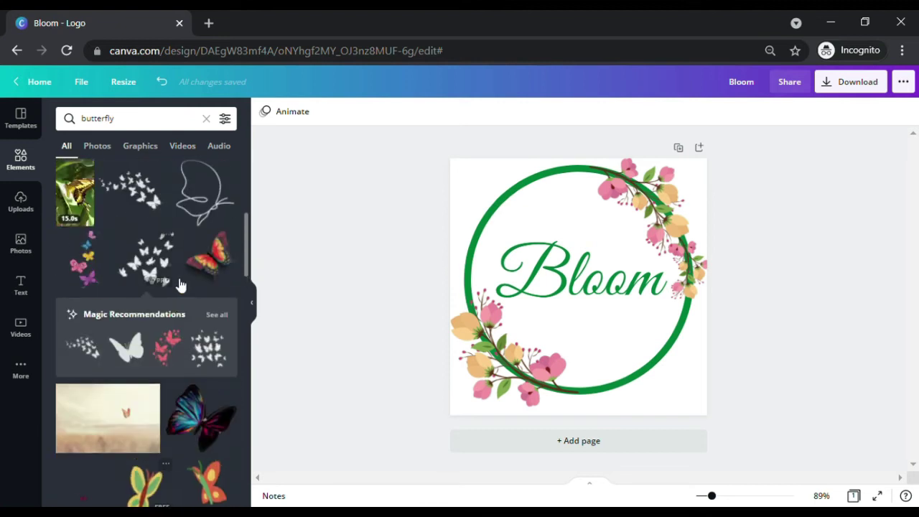
# - Add the line-art butterfly over the Bloom text and colour it red
pyautogui.moveTo(204, 194); pyautogui.dragTo(474, 191)
pyautogui.moveTo(501, 221); pyautogui.dragTo(499, 223)
pyautogui.click(264, 112)
pyautogui.click(98, 179)
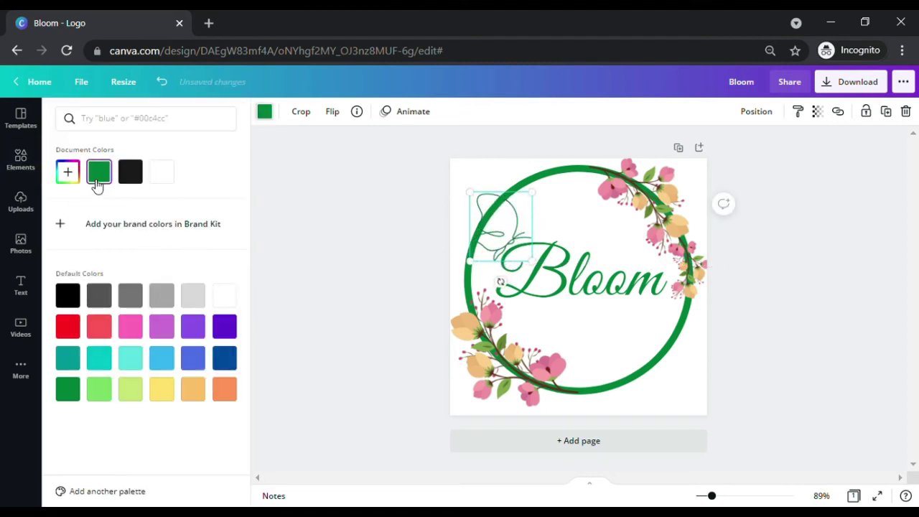
pyautogui.click(72, 328)
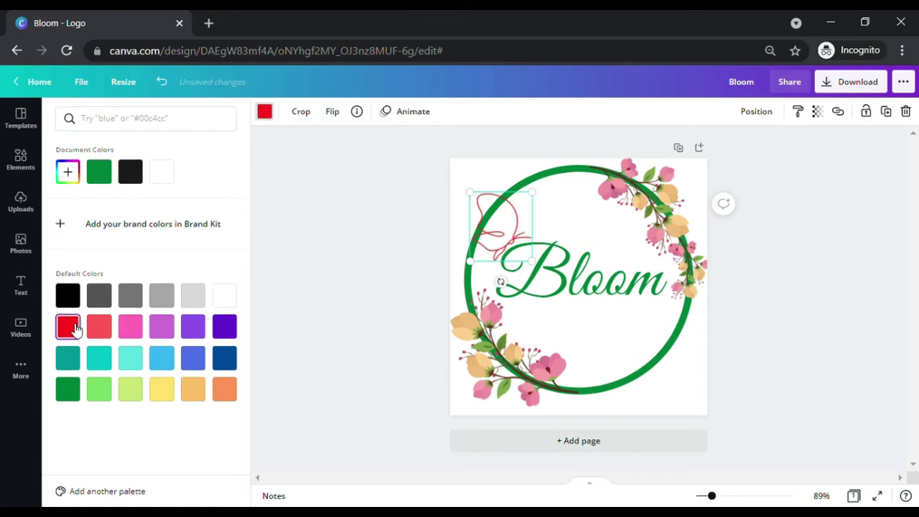
pyautogui.click(139, 335)
pyautogui.click(70, 327)
# - Change the Bloom lettering colour to red
pyautogui.click(570, 287)
pyautogui.click(441, 112)
pyautogui.click(130, 181)
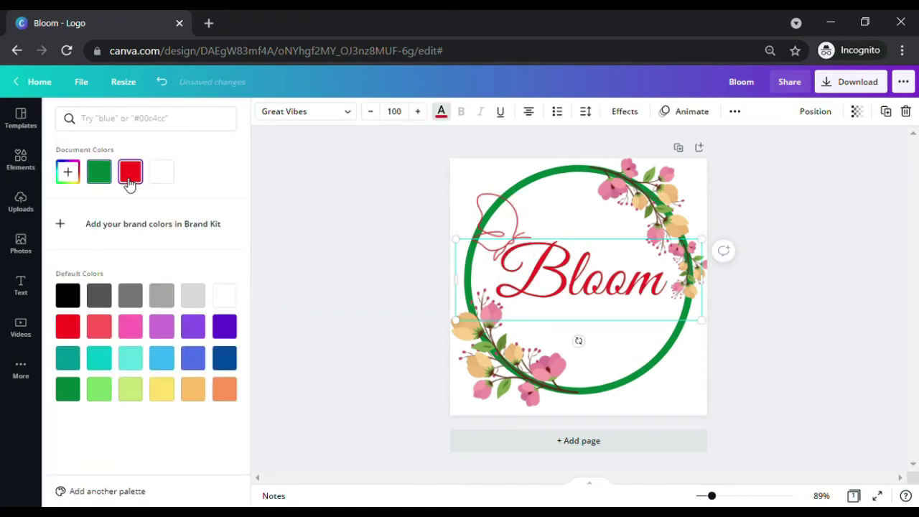
pyautogui.click(798, 373)
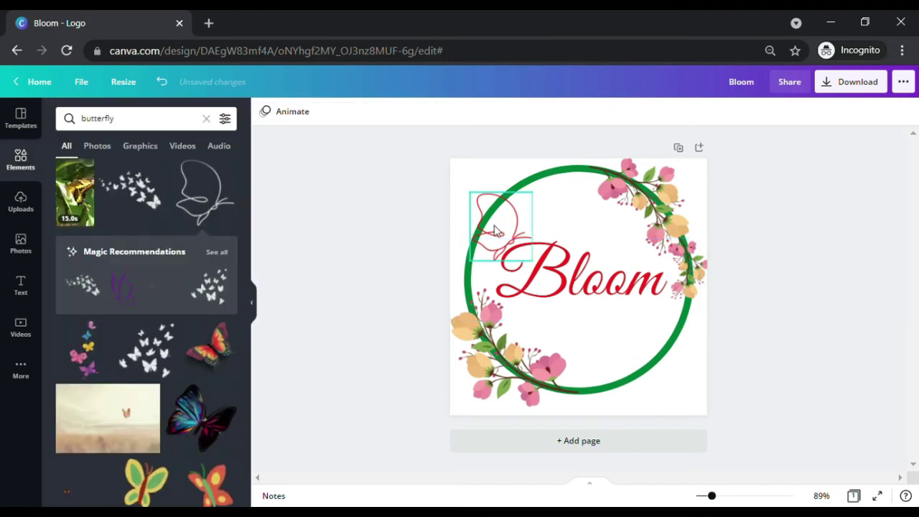
# - Shrink the red butterfly and move it beside the B of Bloom
pyautogui.moveTo(500, 228); pyautogui.dragTo(501, 232)
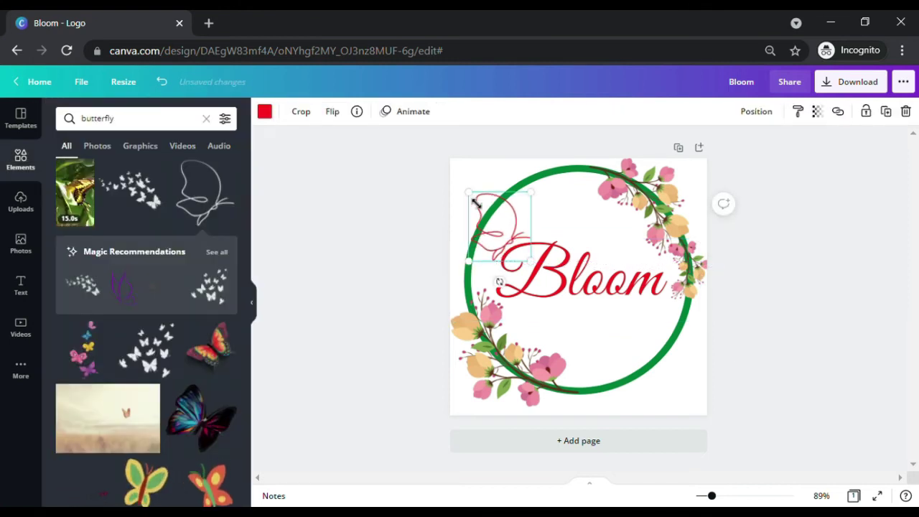
pyautogui.moveTo(469, 193); pyautogui.dragTo(510, 234)
pyautogui.click(421, 251)
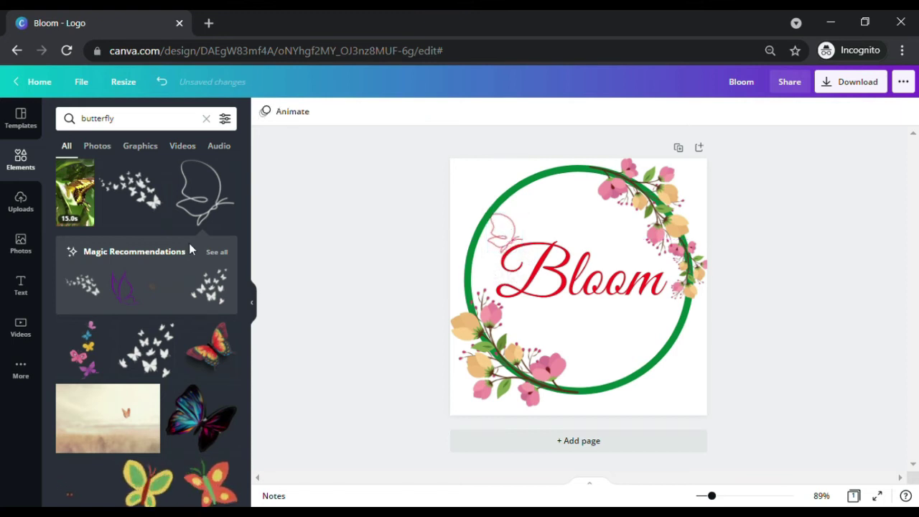
pyautogui.scroll(-5, 191, 276)
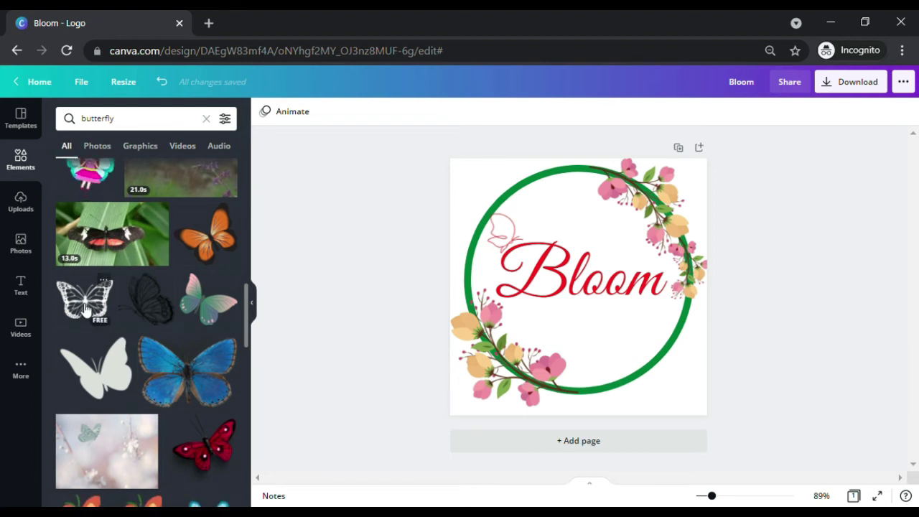
# - Try a sketched butterfly and a black silhouette butterfly, then remove both
pyautogui.click(161, 310)
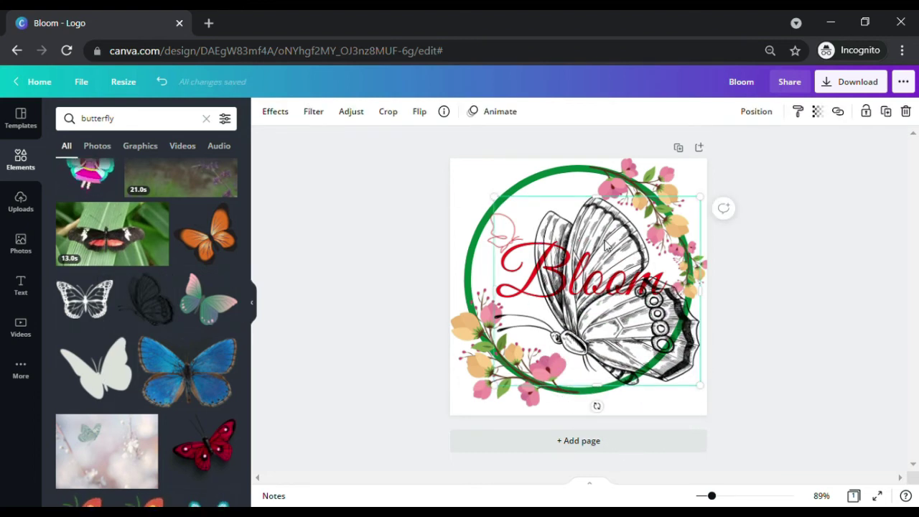
pyautogui.press('Delete')
pyautogui.moveTo(96, 368)
pyautogui.mouseDown()
pyautogui.moveTo(155, 420)
pyautogui.moveTo(540, 273)
pyautogui.moveTo(572, 237)
pyautogui.moveTo(554, 207)
pyautogui.mouseUp()
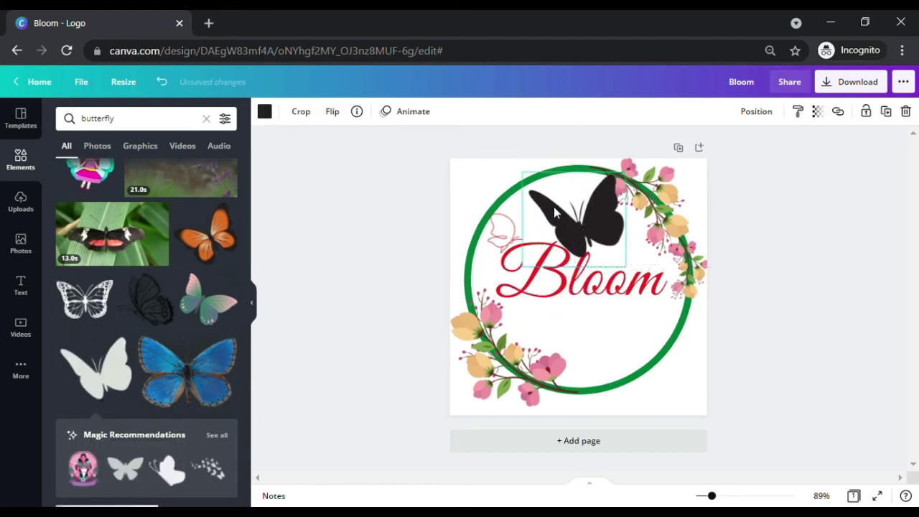
pyautogui.moveTo(522, 173); pyautogui.dragTo(565, 209)
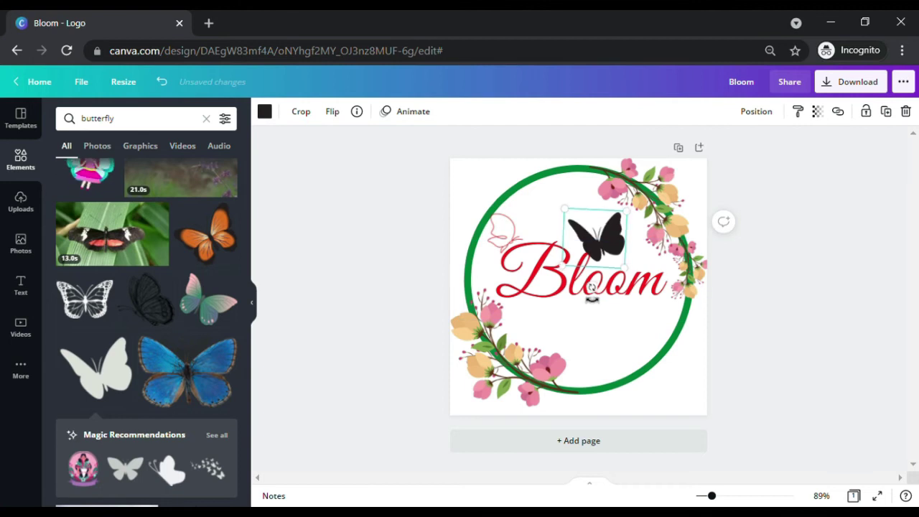
pyautogui.moveTo(592, 295); pyautogui.dragTo(644, 310)
pyautogui.click(810, 365)
pyautogui.click(583, 230)
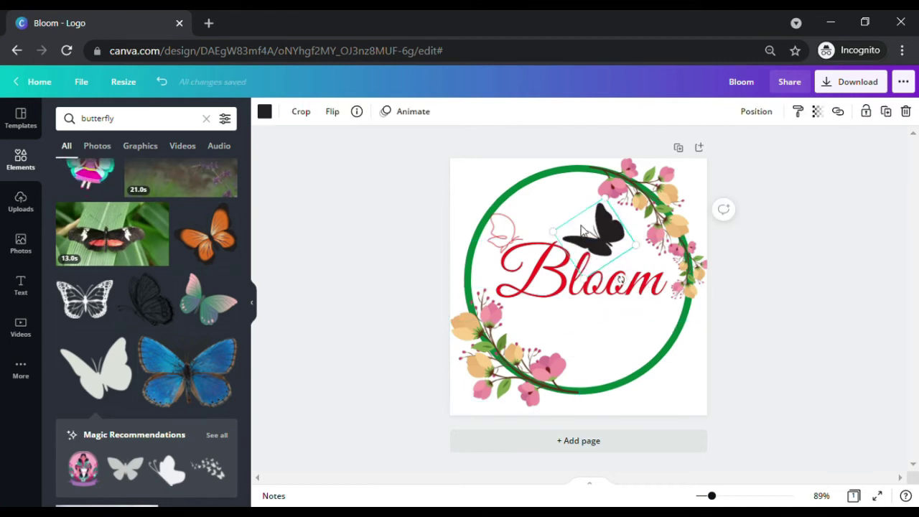
pyautogui.moveTo(583, 230); pyautogui.dragTo(747, 294)
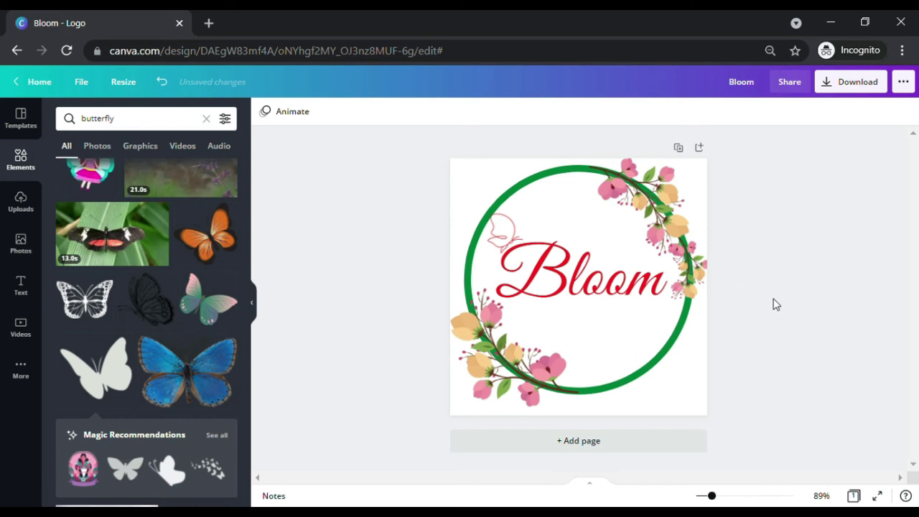
# - Add an ornate butterfly from the recommended graphics, mirror it horizontally and colour it red
pyautogui.scroll(-3, 193, 346)
pyautogui.click(215, 283)
pyautogui.scroll(-5, 176, 280)
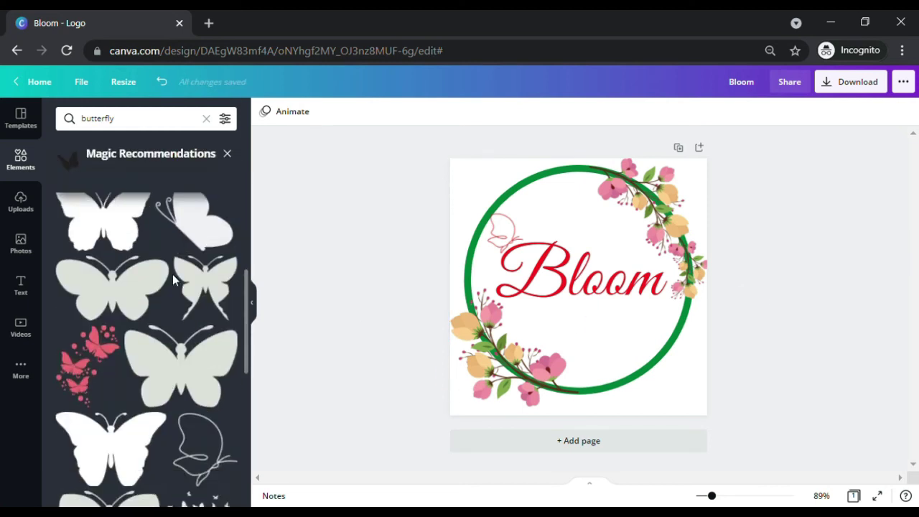
pyautogui.scroll(-4, 144, 402)
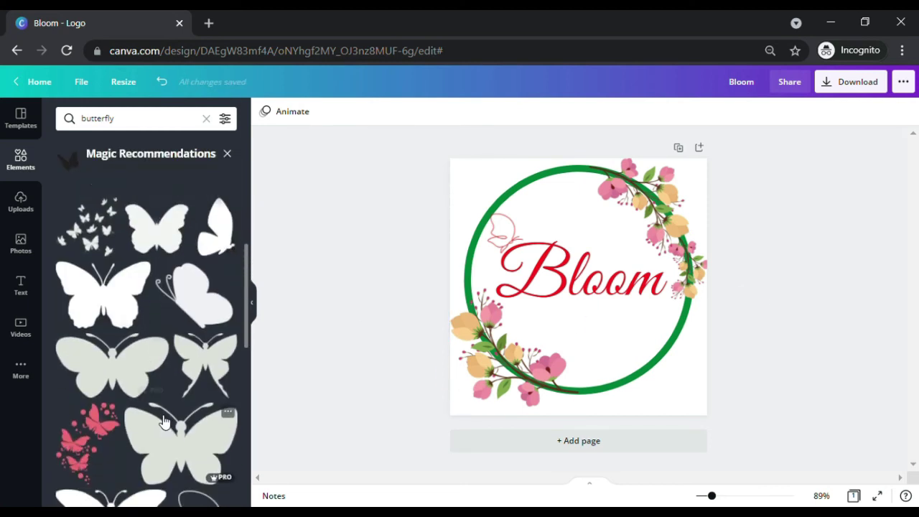
pyautogui.scroll(-2, 165, 421)
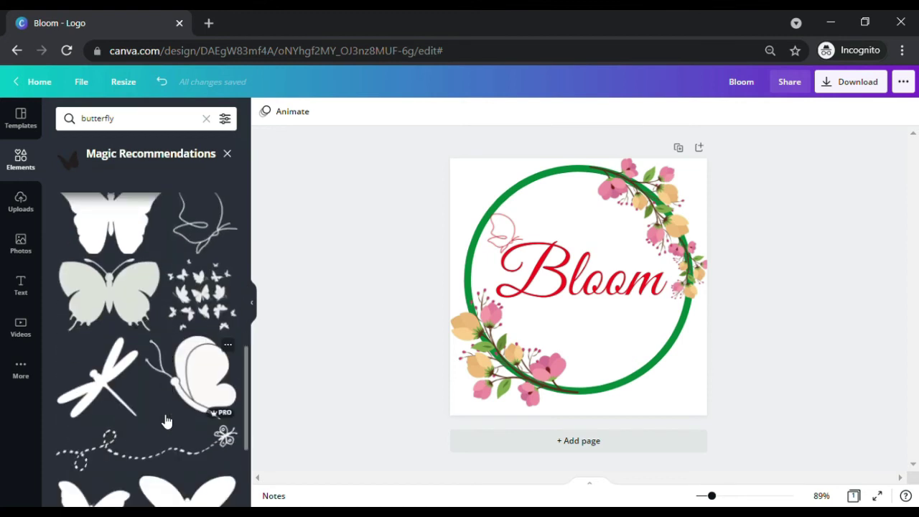
pyautogui.scroll(-2, 166, 421)
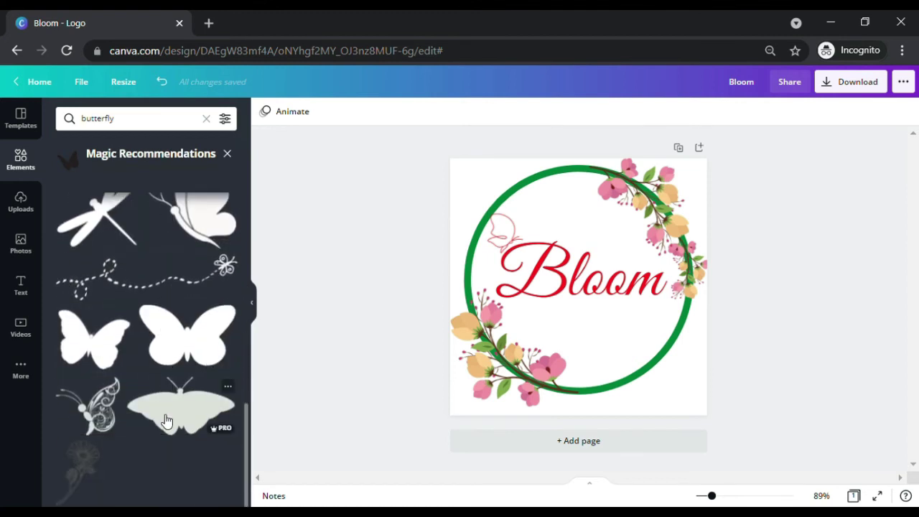
pyautogui.moveTo(101, 415); pyautogui.dragTo(583, 232)
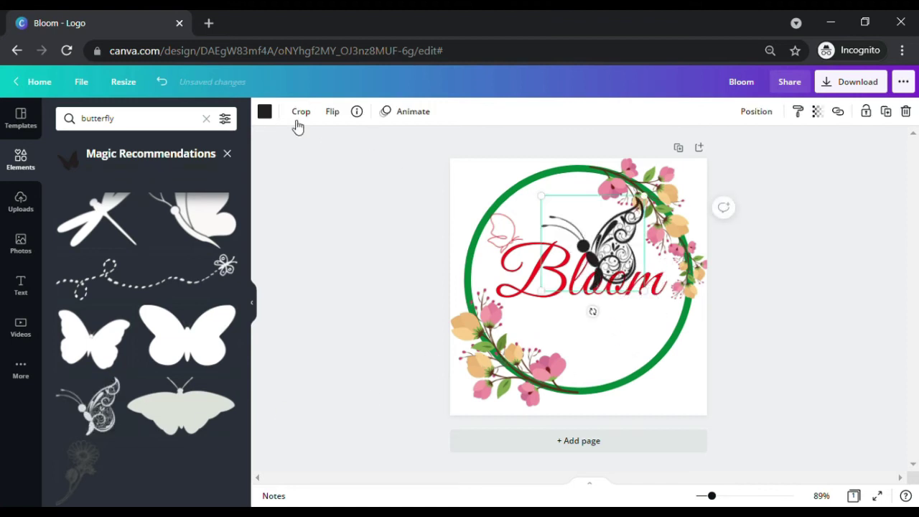
pyautogui.click(334, 114)
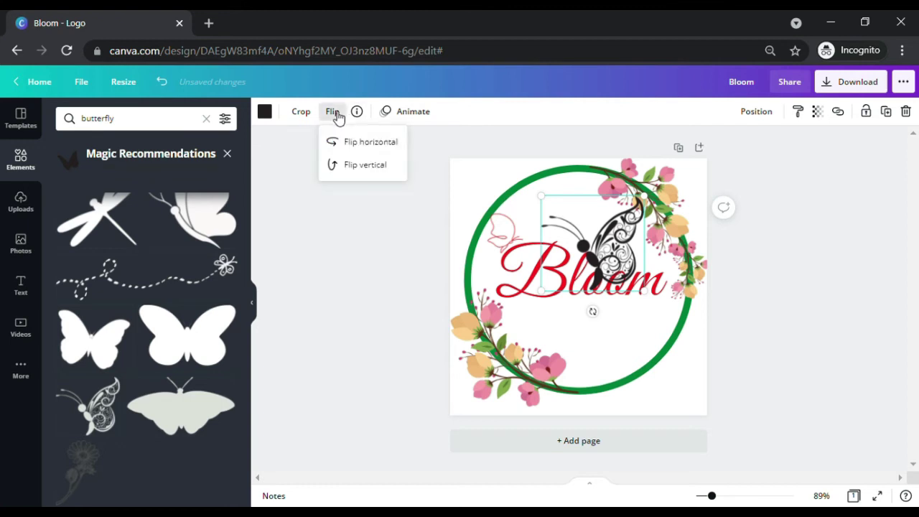
pyautogui.click(363, 148)
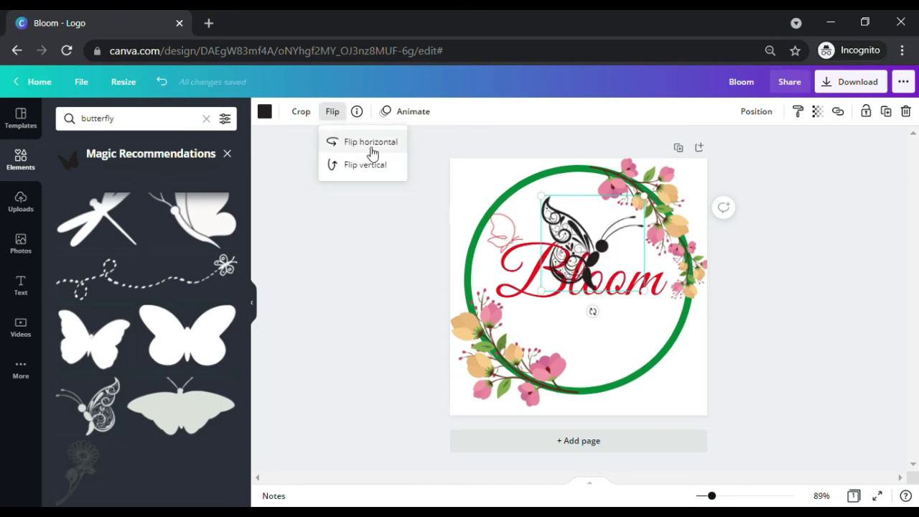
pyautogui.click(264, 111)
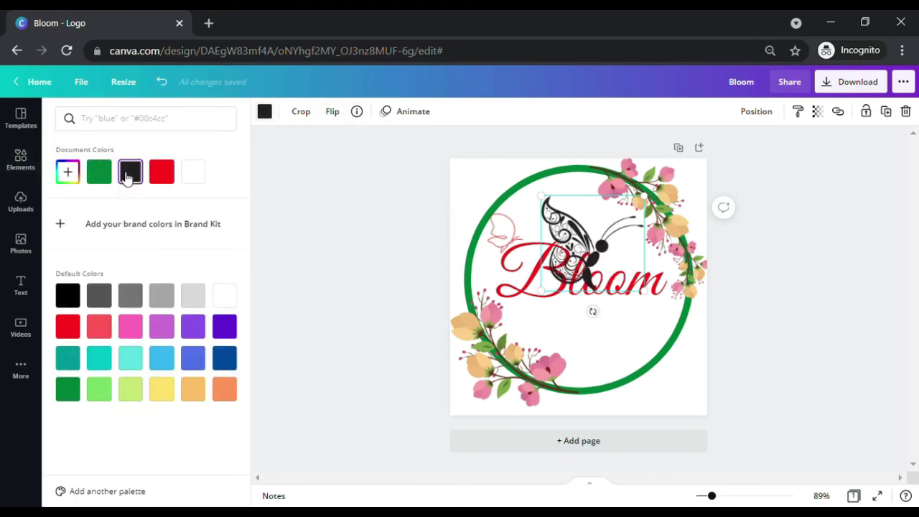
pyautogui.click(163, 173)
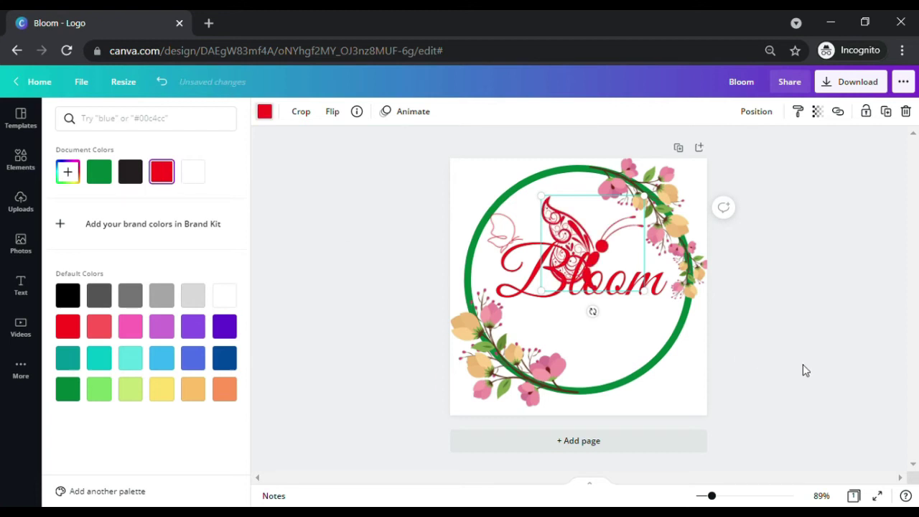
pyautogui.press('Escape')
# - Shrink the red butterfly, tilt it about 28° and place it above the Bloom lettering
pyautogui.click(501, 237)
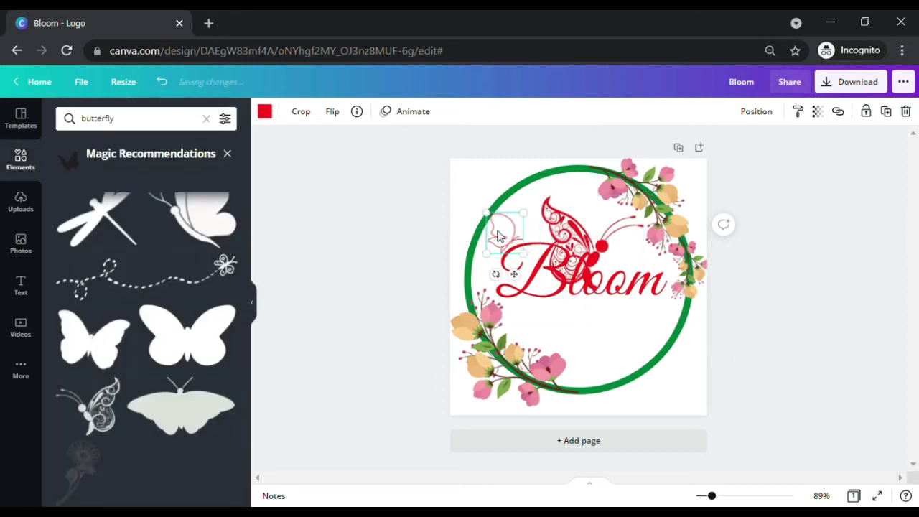
pyautogui.moveTo(568, 237); pyautogui.dragTo(516, 235)
pyautogui.moveTo(454, 185); pyautogui.dragTo(497, 227)
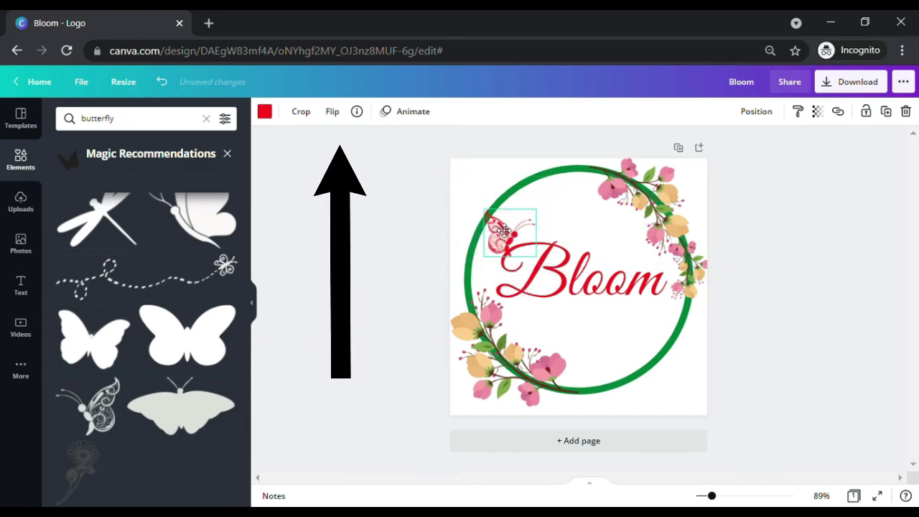
pyautogui.moveTo(510, 277); pyautogui.dragTo(497, 285)
pyautogui.moveTo(505, 241); pyautogui.dragTo(512, 244)
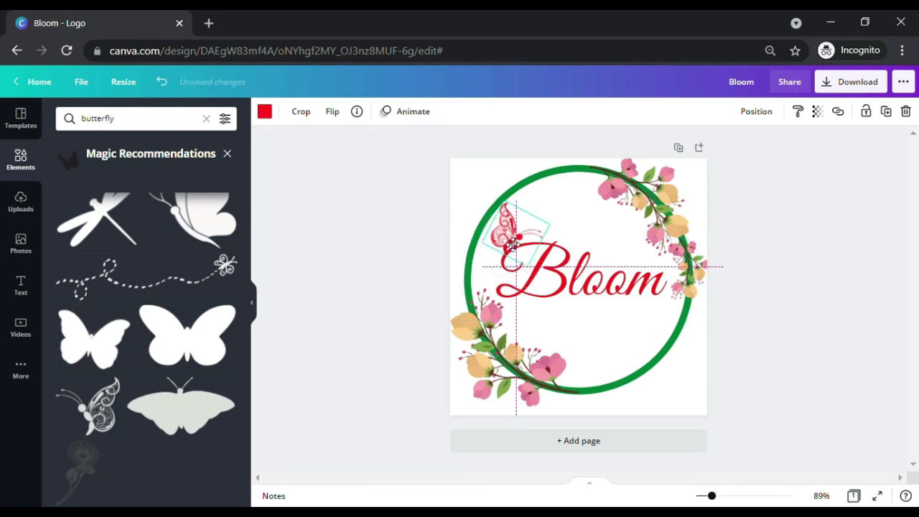
pyautogui.click(400, 293)
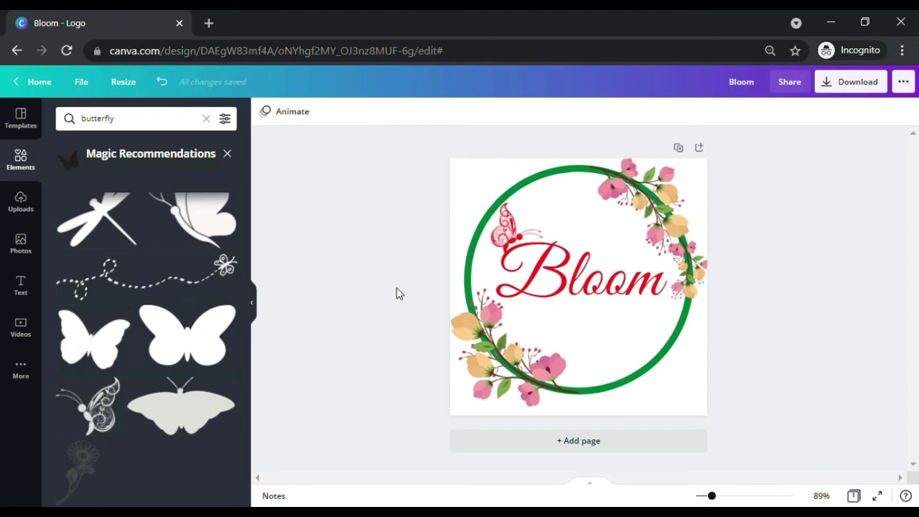
pyautogui.moveTo(505, 228); pyautogui.dragTo(564, 217)
# - Try horizontal and vertical flips on the red butterfly, leaving it mirrored horizontally
pyautogui.click(390, 218)
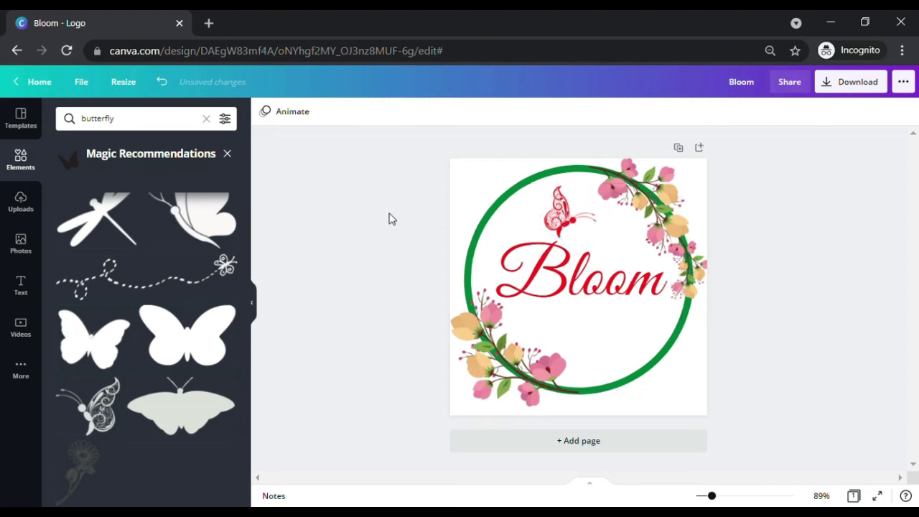
pyautogui.click(553, 223)
pyautogui.click(332, 119)
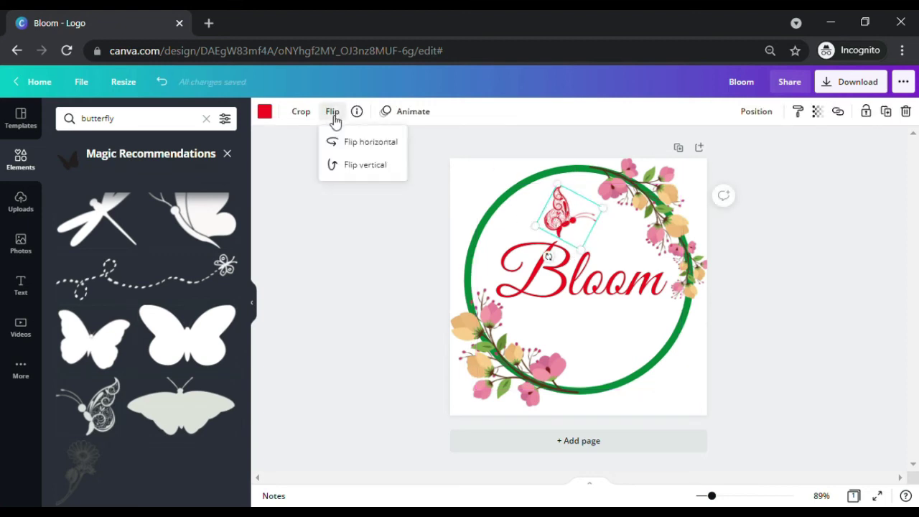
pyautogui.click(352, 144)
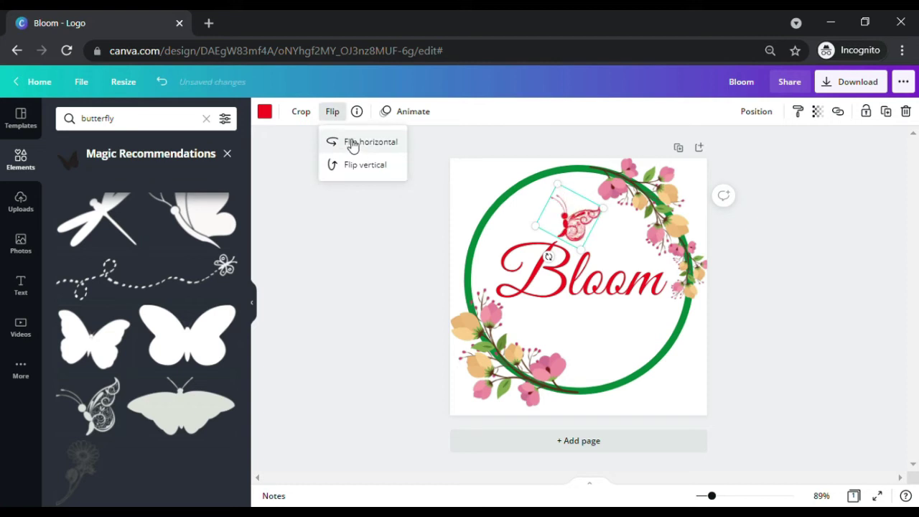
pyautogui.click(352, 166)
pyautogui.click(352, 166)
pyautogui.click(365, 144)
# - Move the butterfly to the top-left of the Bloom lettering beside the ring
pyautogui.moveTo(564, 218); pyautogui.dragTo(509, 235)
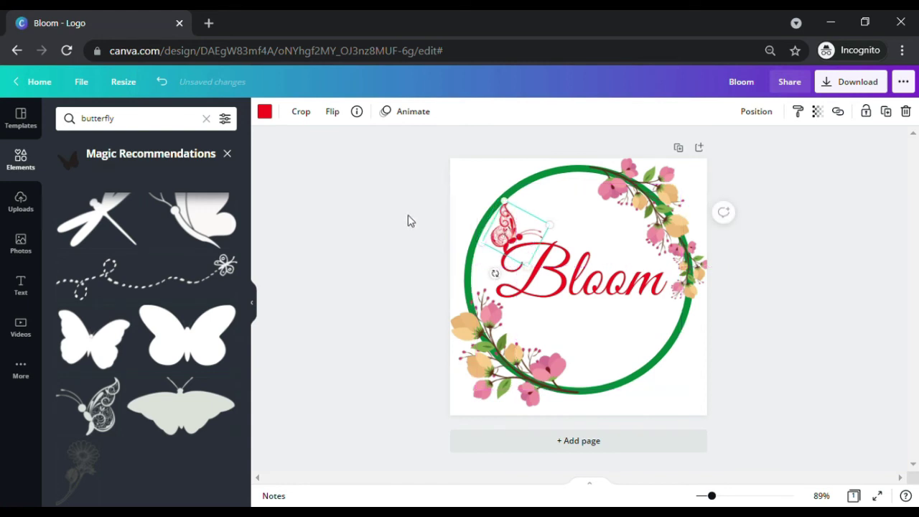
pyautogui.click(410, 221)
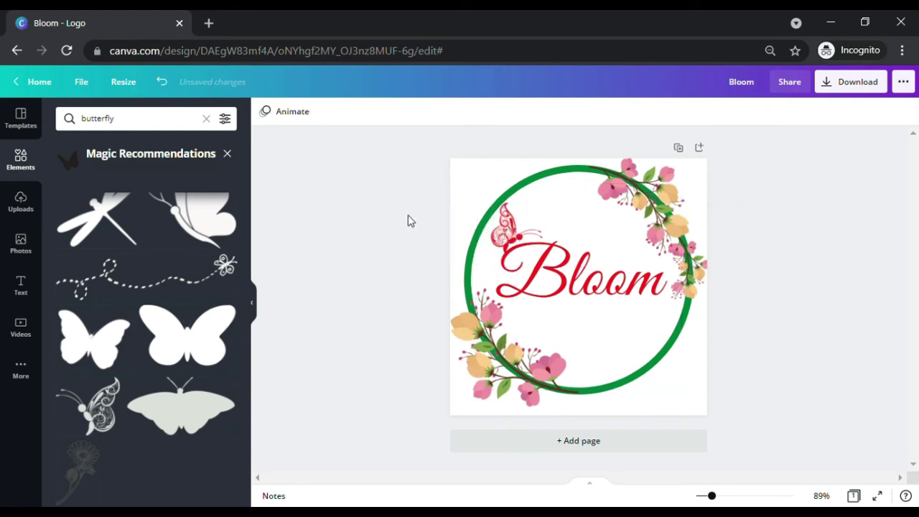
pyautogui.click(518, 230)
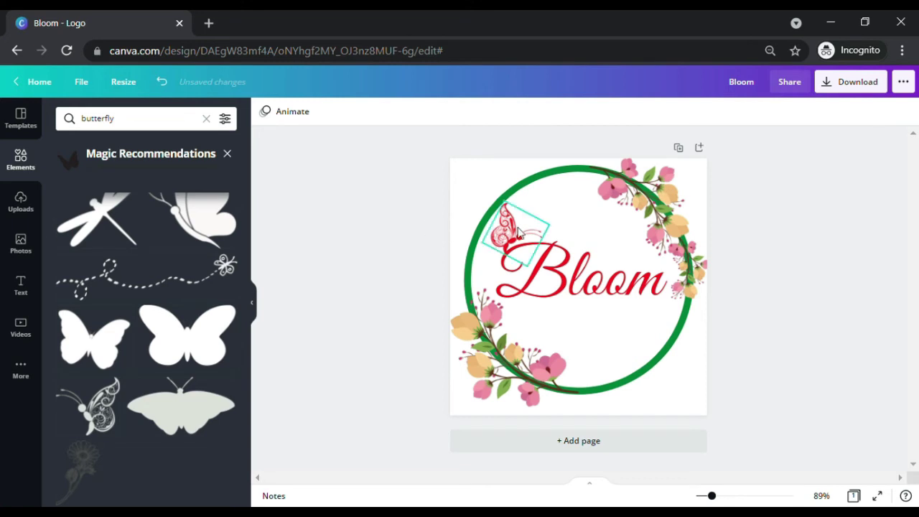
# - Recolour the butterfly and the Bloom text to the ring's green document colour
pyautogui.click(266, 114)
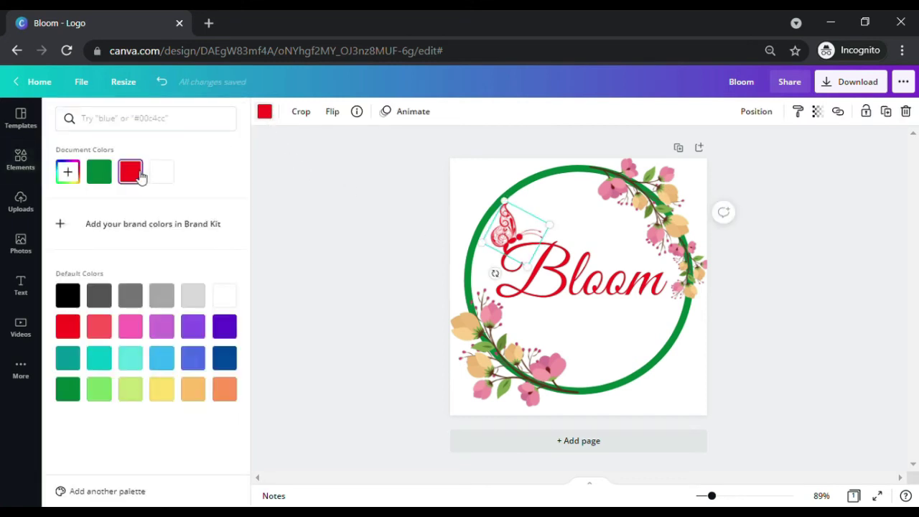
pyautogui.click(100, 173)
pyautogui.click(538, 253)
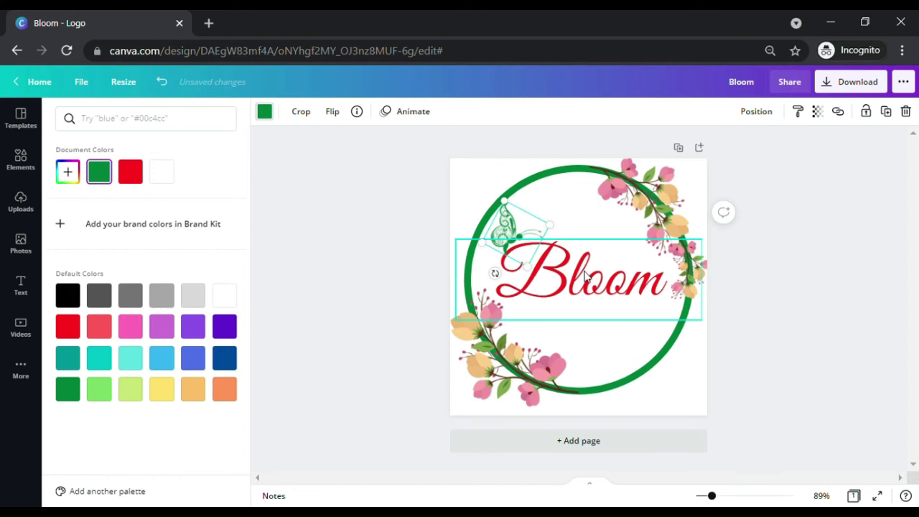
pyautogui.click(441, 113)
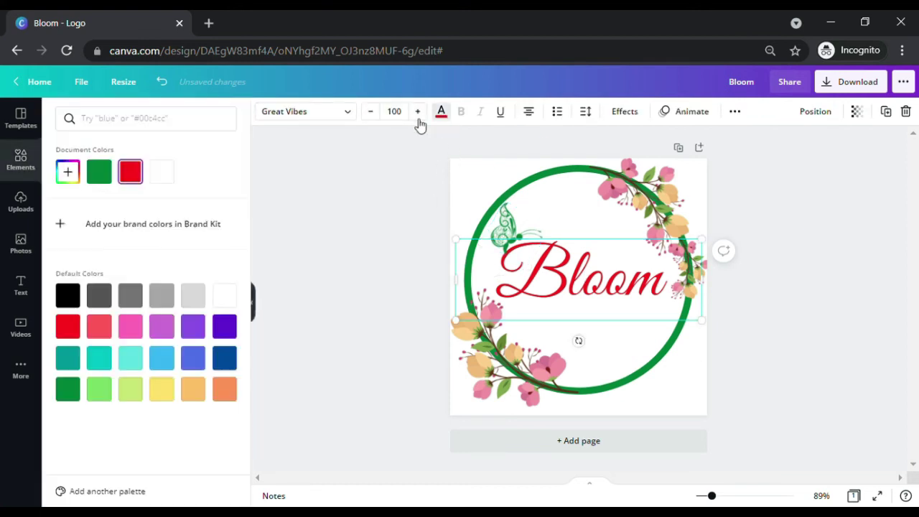
pyautogui.click(100, 174)
pyautogui.click(815, 352)
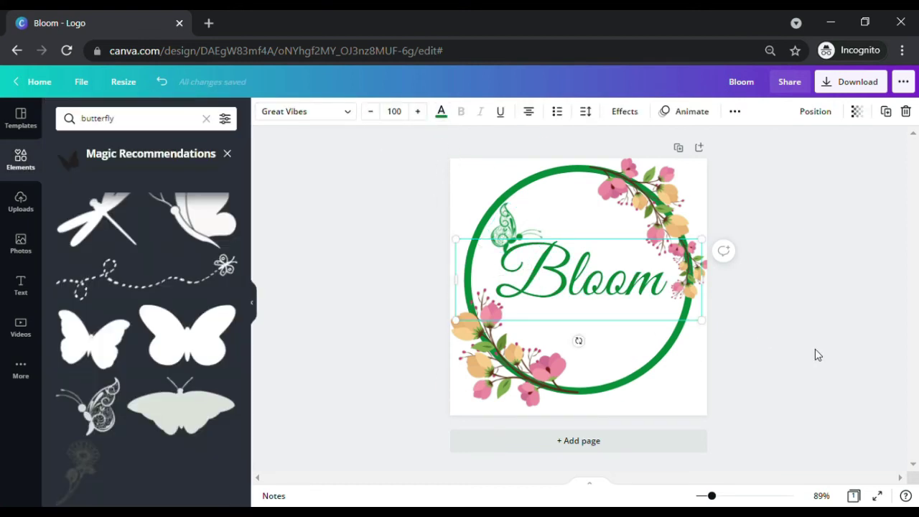
pyautogui.click(815, 352)
# - Rotate the green butterfly to about 33°
pyautogui.click(508, 227)
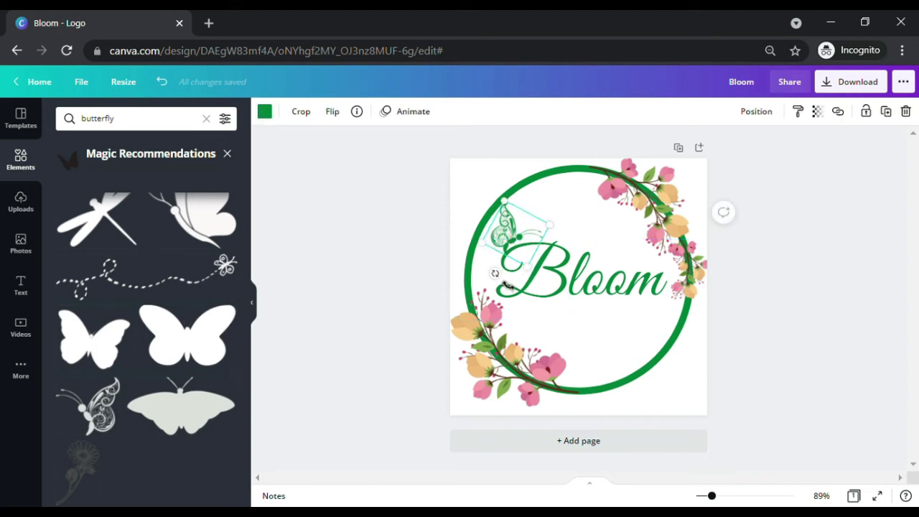
pyautogui.moveTo(495, 273); pyautogui.dragTo(505, 286)
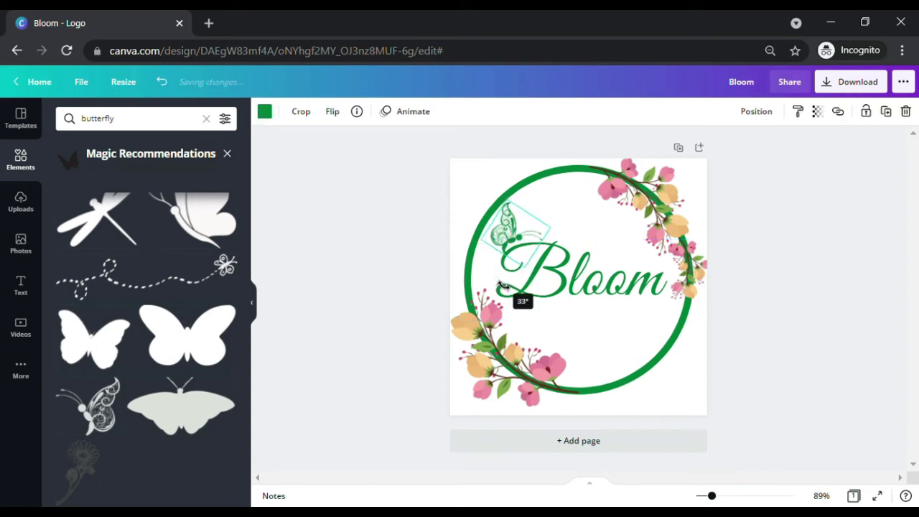
pyautogui.click(404, 235)
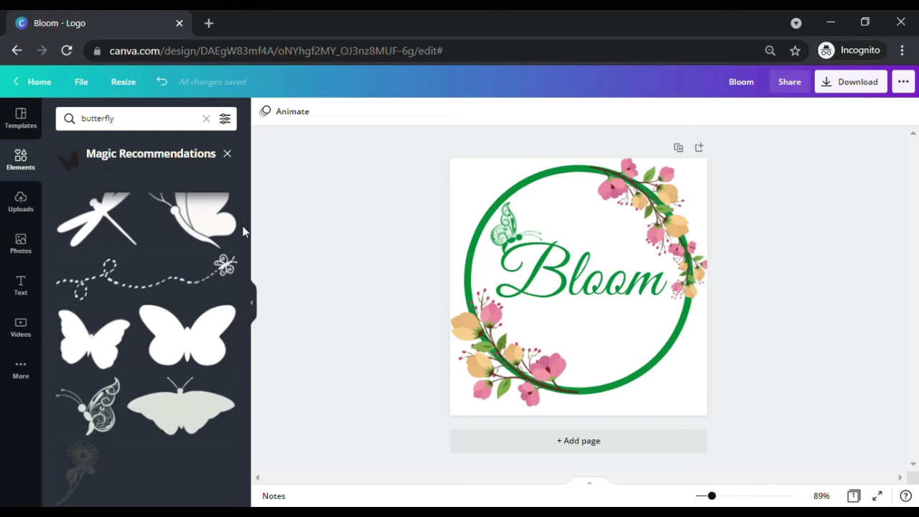
# - Add a body text box beneath Bloom reading 'Flower Shop'
pyautogui.click(28, 285)
pyautogui.scroll(1, 200, 273)
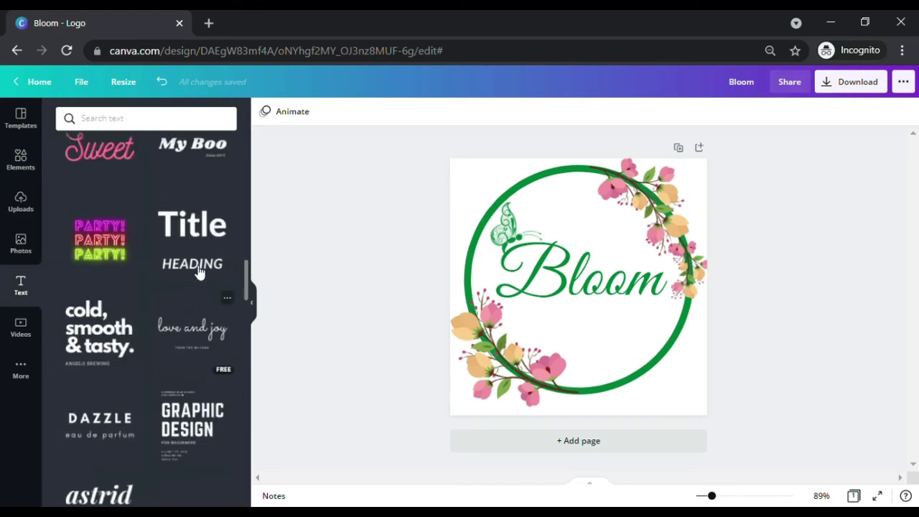
pyautogui.scroll(4, 200, 273)
pyautogui.scroll(2, 194, 271)
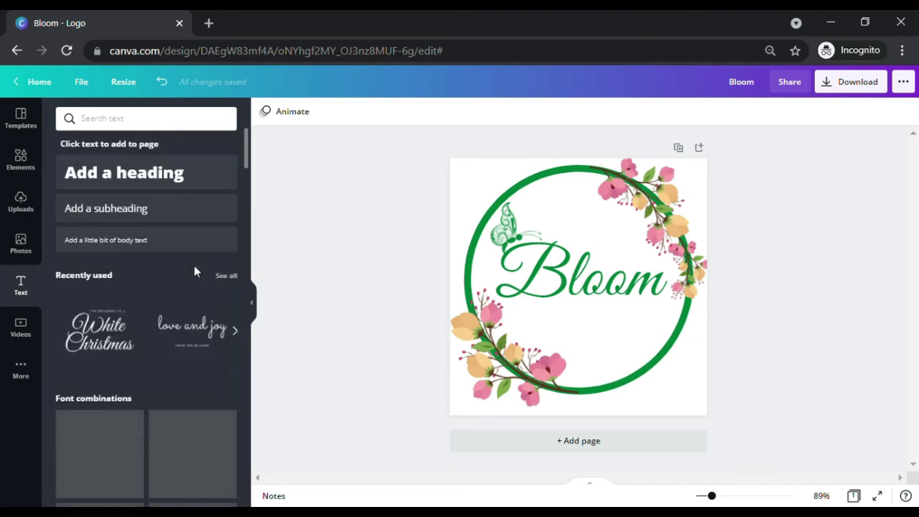
pyautogui.moveTo(99, 245); pyautogui.dragTo(553, 316)
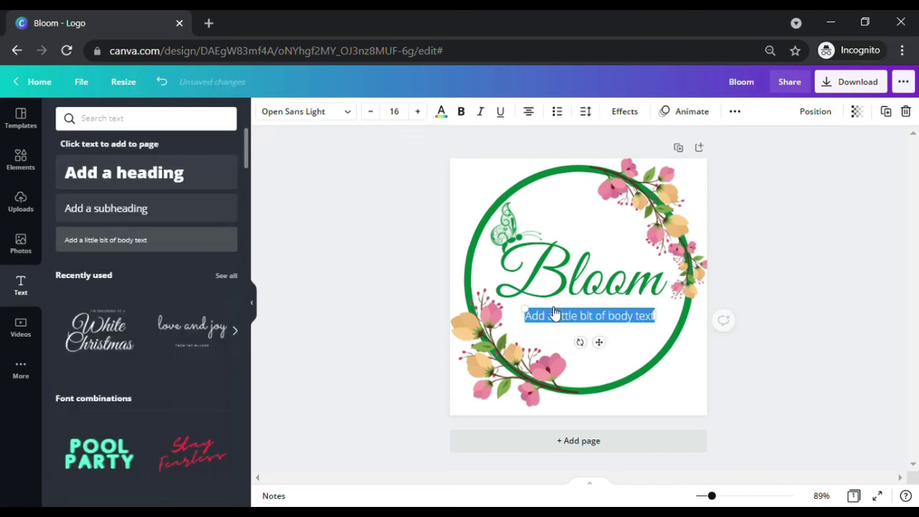
pyautogui.click(563, 317)
pyautogui.tripleClick(566, 319)
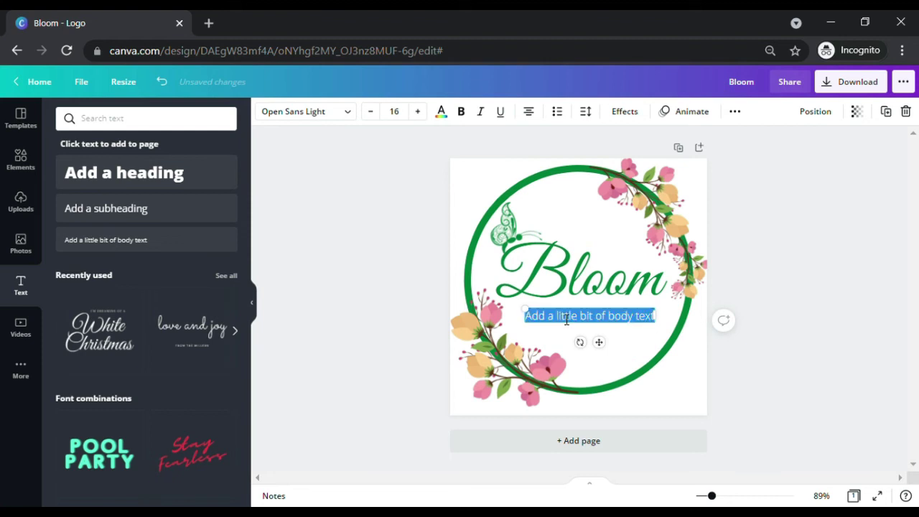
pyautogui.write('fq')
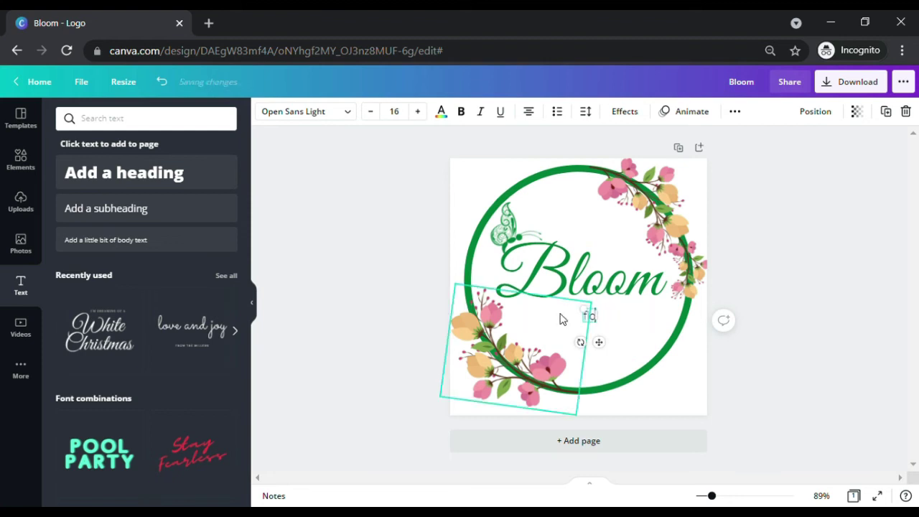
pyautogui.write('owers')
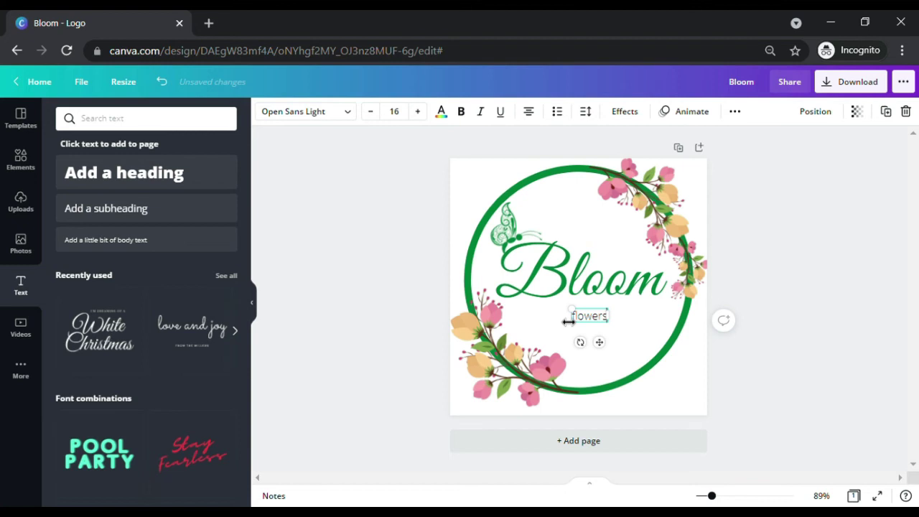
pyautogui.write('hop')
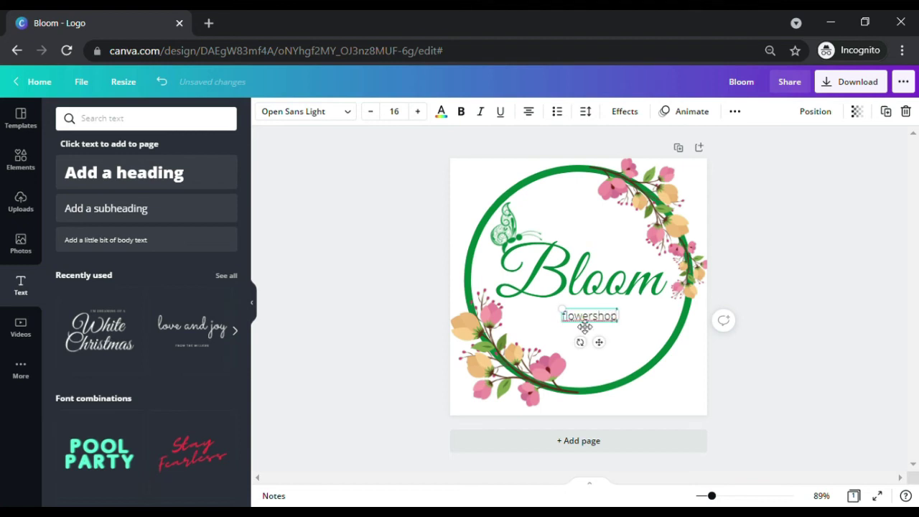
pyautogui.click(600, 320)
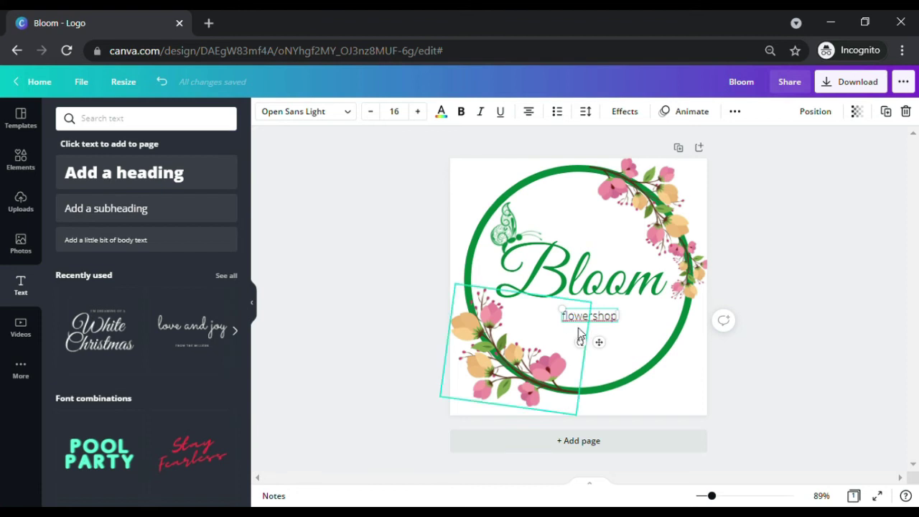
pyautogui.write('F')
pyautogui.press('Delete')
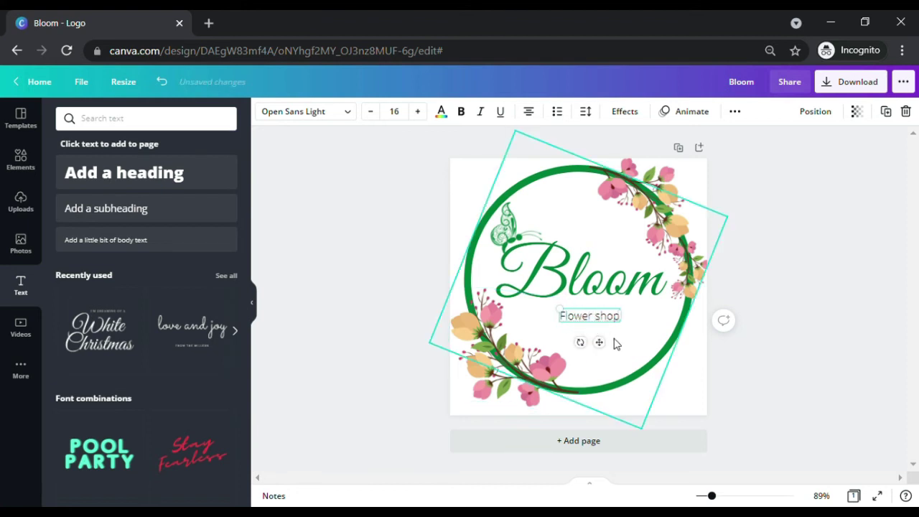
pyautogui.press('Delete')
pyautogui.write('S')
# - Make Flower Shop bold and move it up and right under Bloom
pyautogui.hotkey('ctrl', 'a')
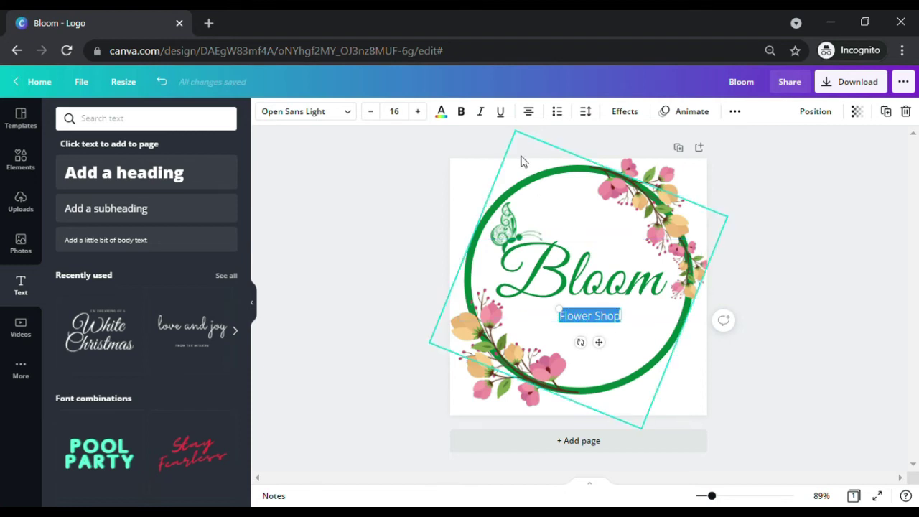
pyautogui.click(463, 113)
pyautogui.click(784, 349)
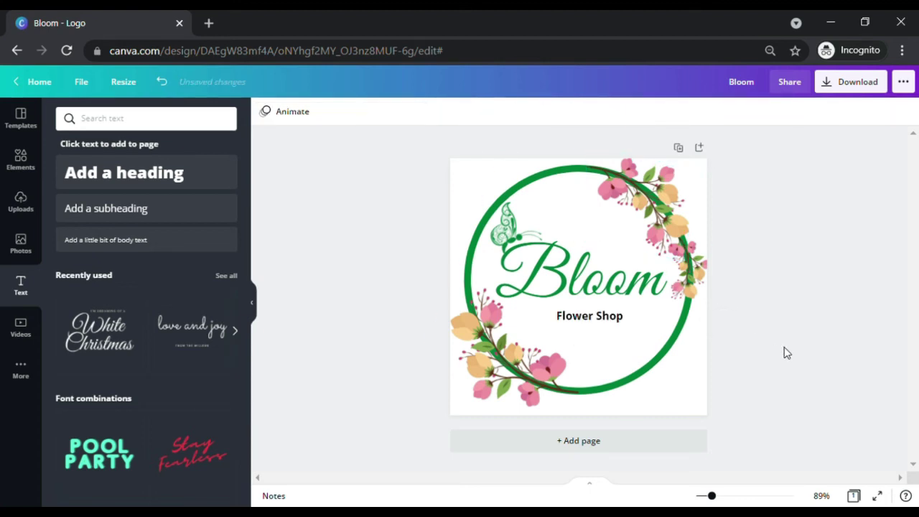
pyautogui.click(605, 325)
pyautogui.moveTo(603, 355); pyautogui.dragTo(622, 350)
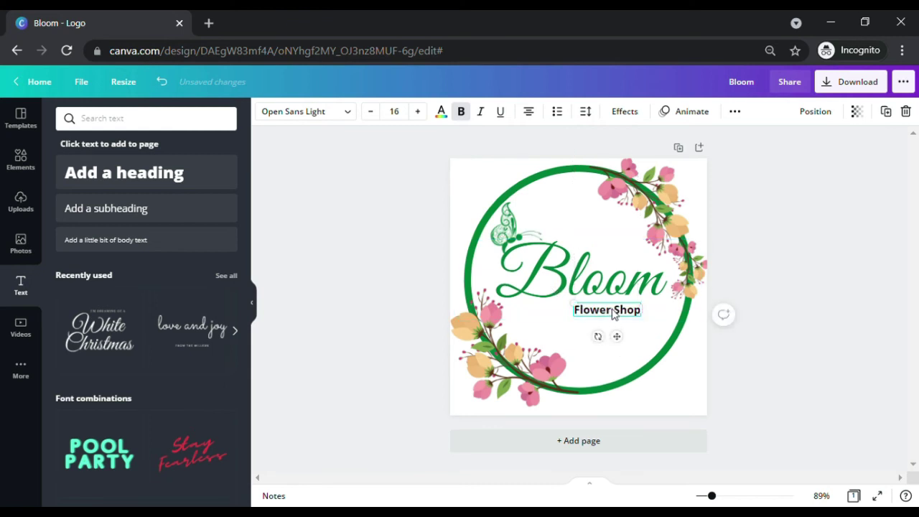
# - Colour the Flower Shop text the green document colour
pyautogui.hotkey('ctrl', 'a')
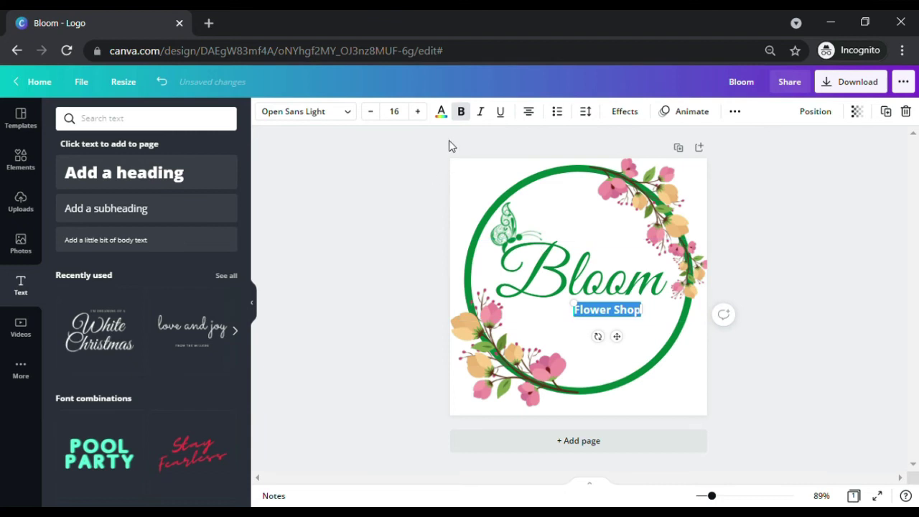
pyautogui.click(441, 113)
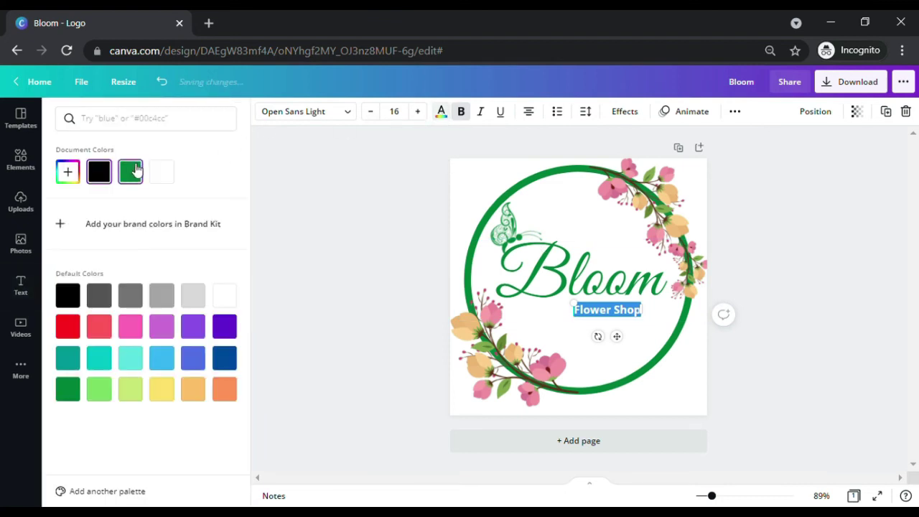
pyautogui.click(136, 169)
pyautogui.click(390, 293)
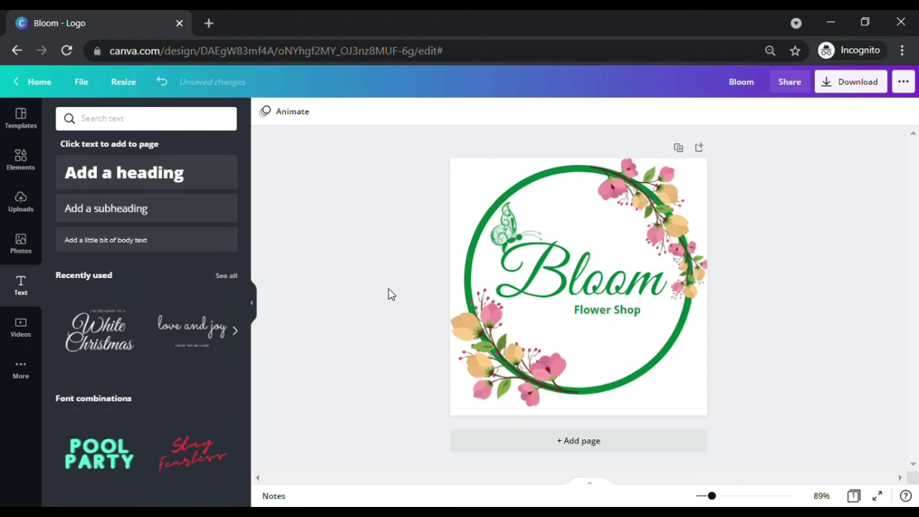
# - Search Elements for 'line' and place a plain line near Flower Shop
pyautogui.click(26, 167)
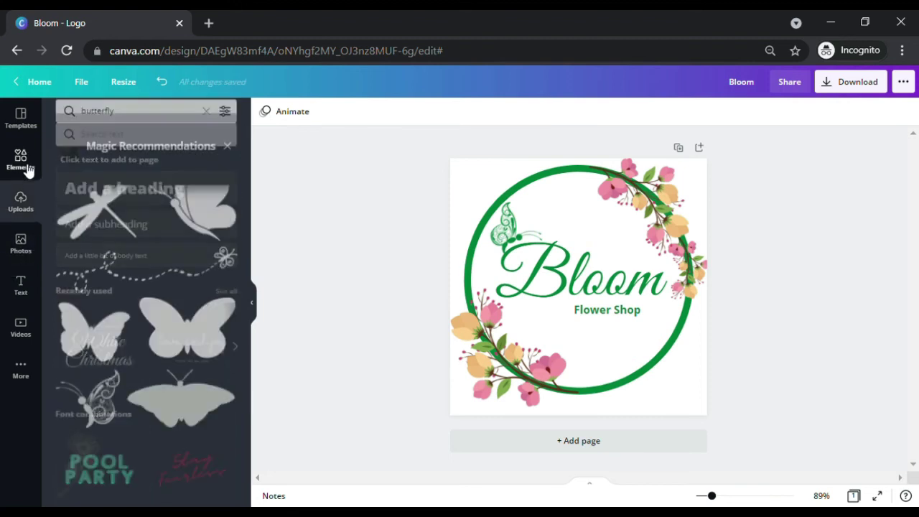
pyautogui.click(134, 119)
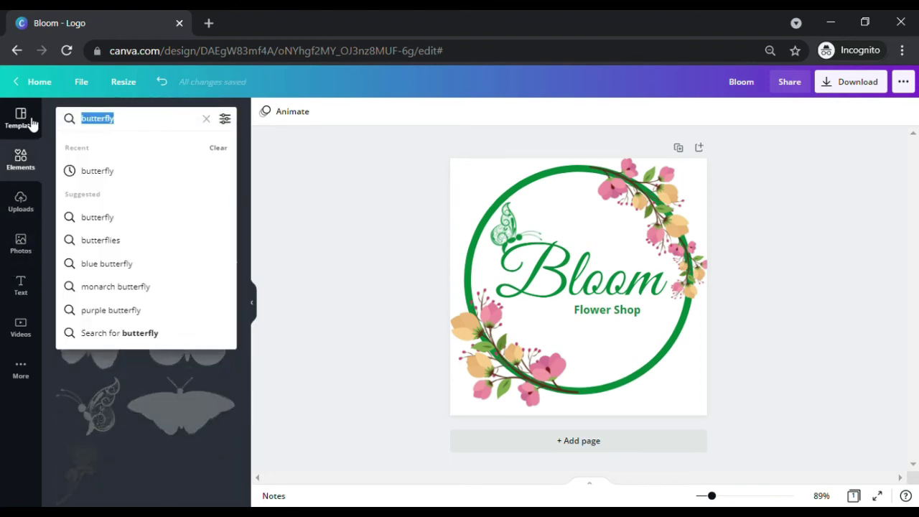
pyautogui.press('BackSpace')
pyautogui.write('li')
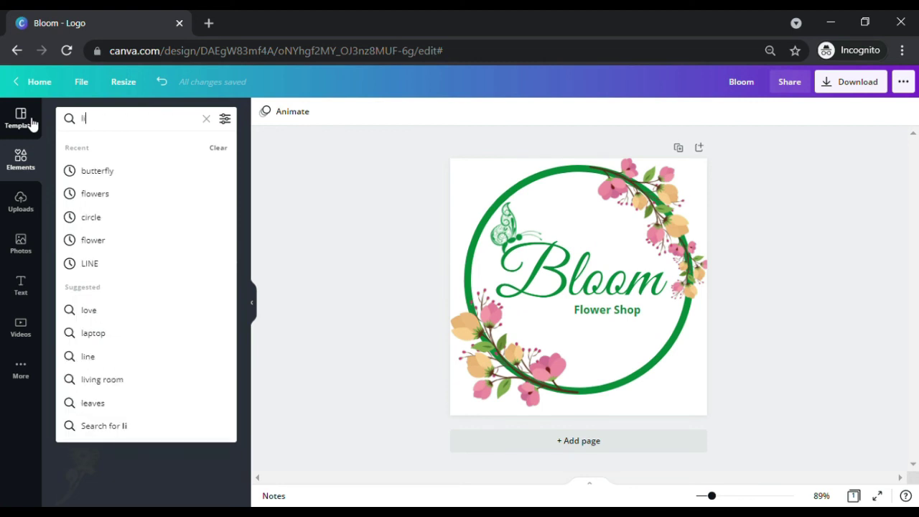
pyautogui.write('ne')
pyautogui.press('Return')
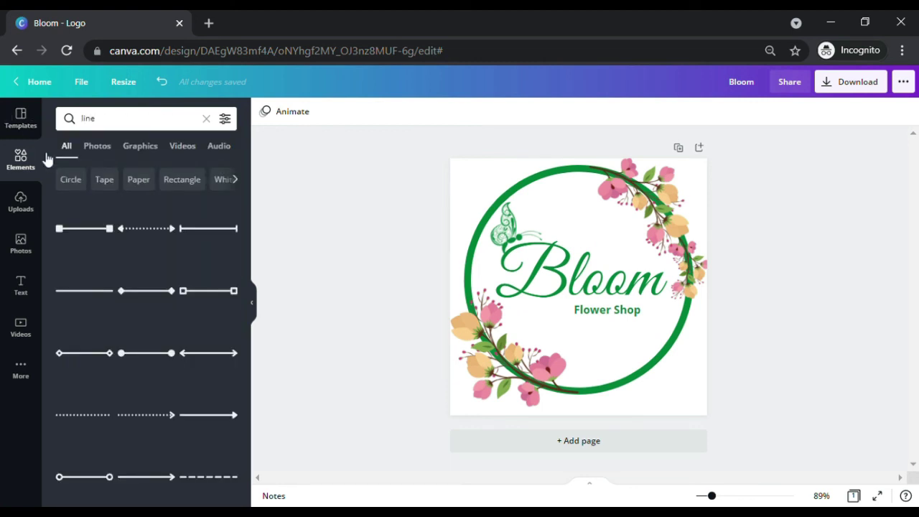
pyautogui.moveTo(101, 292); pyautogui.dragTo(584, 336)
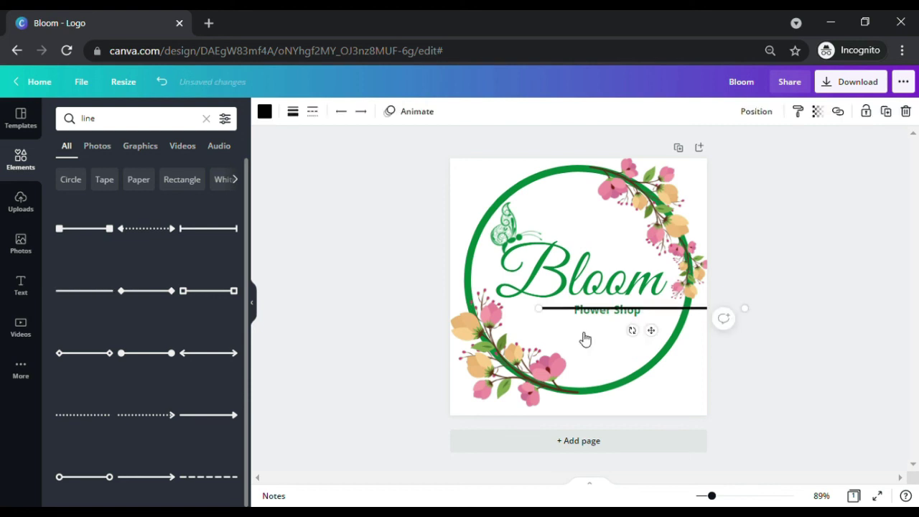
# - Turn the line green, move it just above Flower Shop, and shorten it
pyautogui.click(266, 113)
pyautogui.click(130, 171)
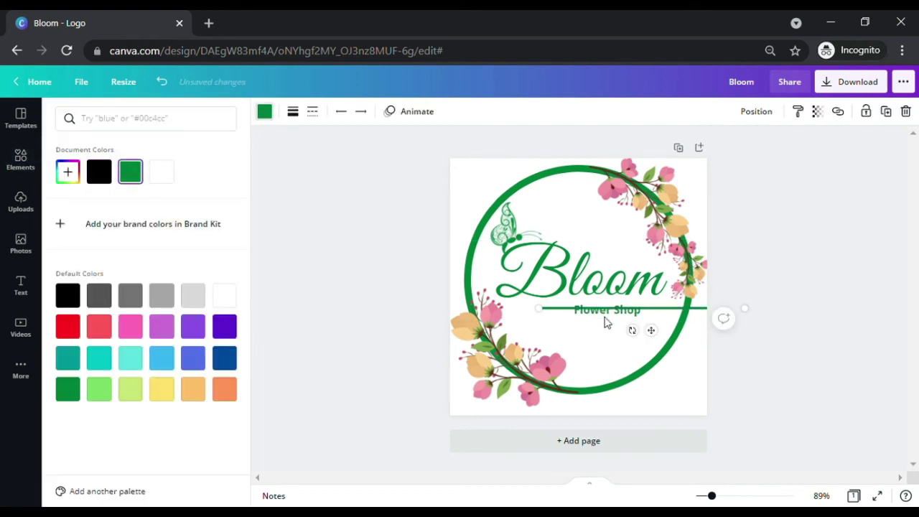
pyautogui.moveTo(655, 336); pyautogui.dragTo(584, 329)
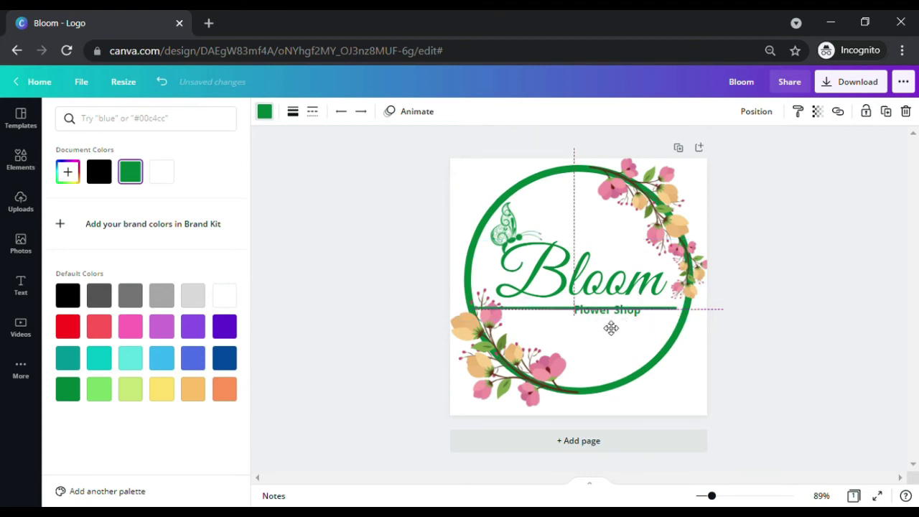
pyautogui.moveTo(688, 319); pyautogui.dragTo(632, 332)
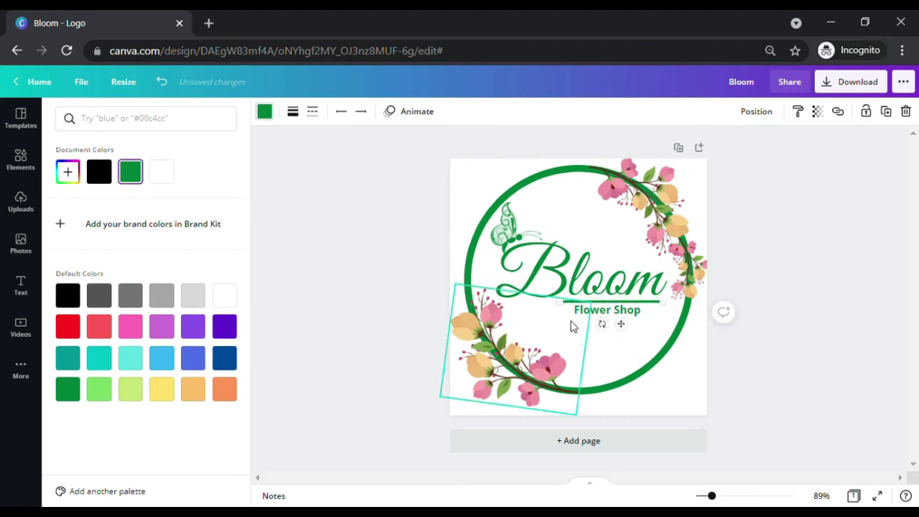
# - Adjust the green line's left end and nudge it into place under Bloom
pyautogui.moveTo(569, 313)
pyautogui.mouseDown()
pyautogui.moveTo(524, 311)
pyautogui.moveTo(573, 311)
pyautogui.mouseUp()
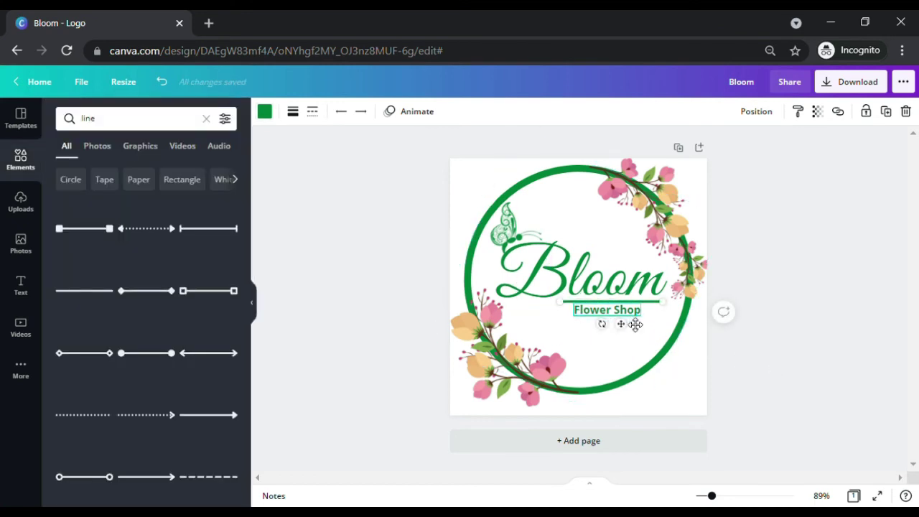
pyautogui.moveTo(631, 331); pyautogui.dragTo(634, 329)
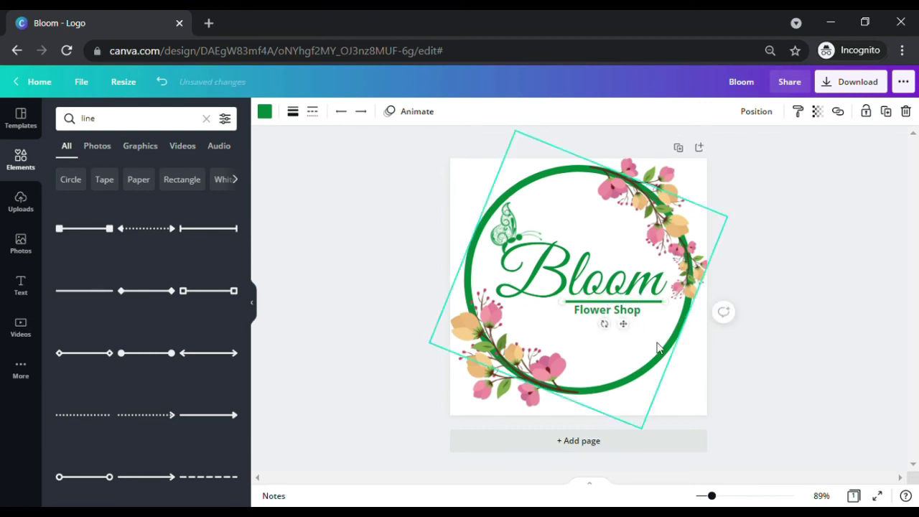
pyautogui.click(742, 357)
pyautogui.click(599, 314)
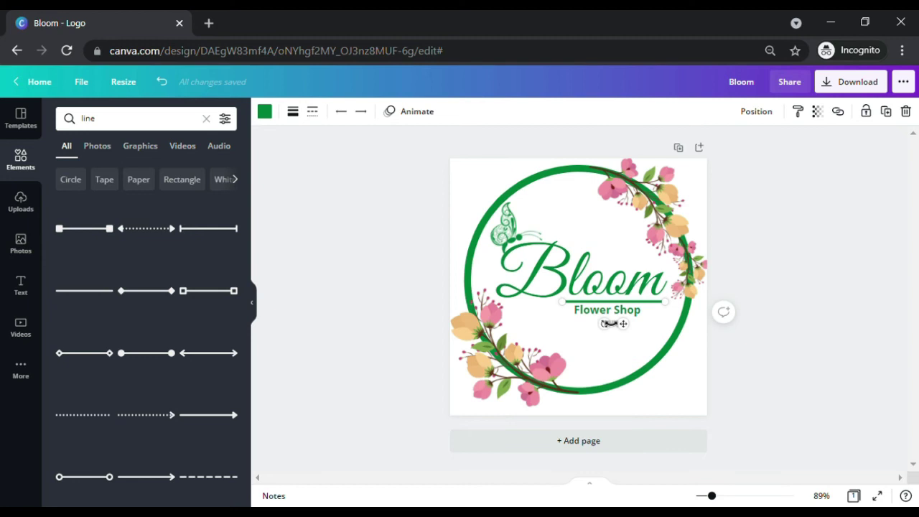
# - Centre the Flower Shop text beneath the green line
pyautogui.click(606, 314)
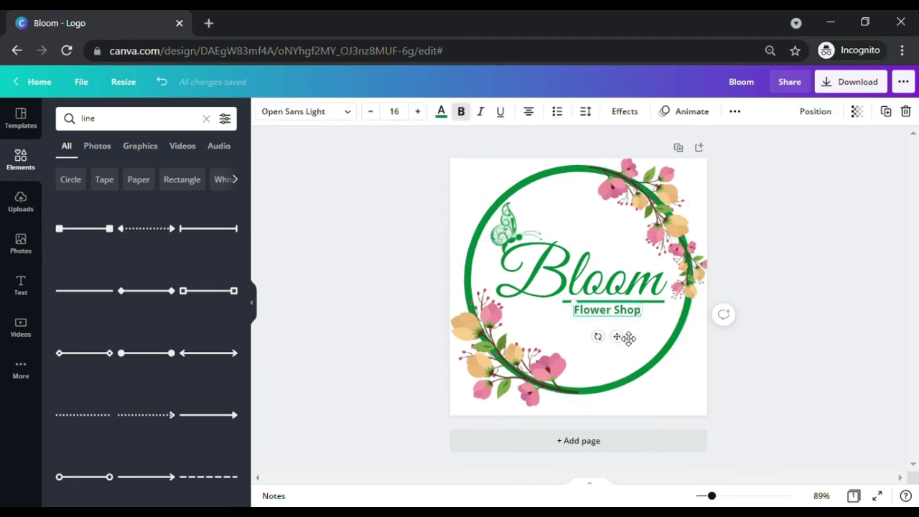
pyautogui.moveTo(622, 341); pyautogui.dragTo(633, 347)
pyautogui.click(805, 371)
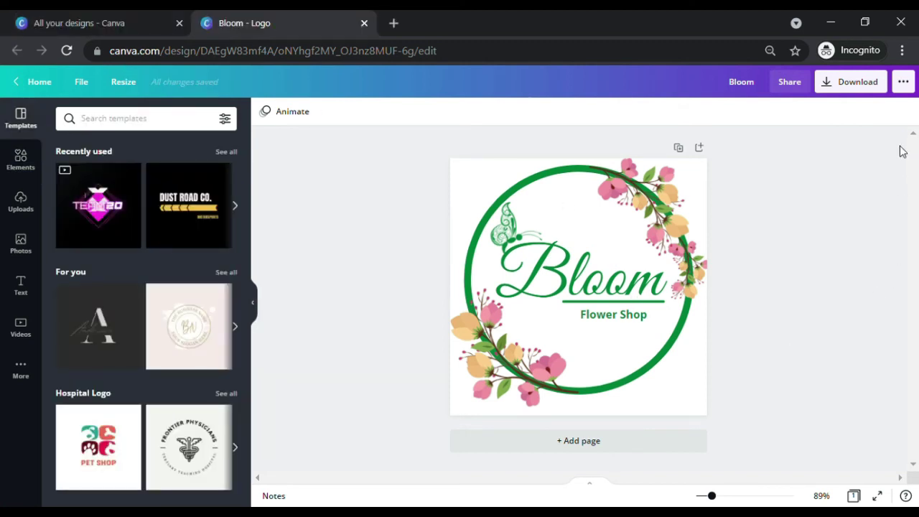
# - Choose PNG as the download file type with transparent background switched off
pyautogui.click(856, 85)
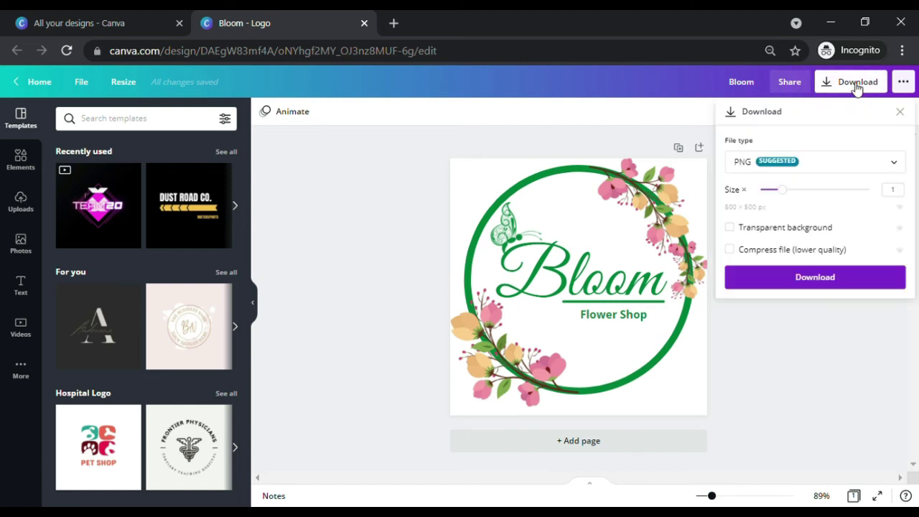
pyautogui.click(838, 171)
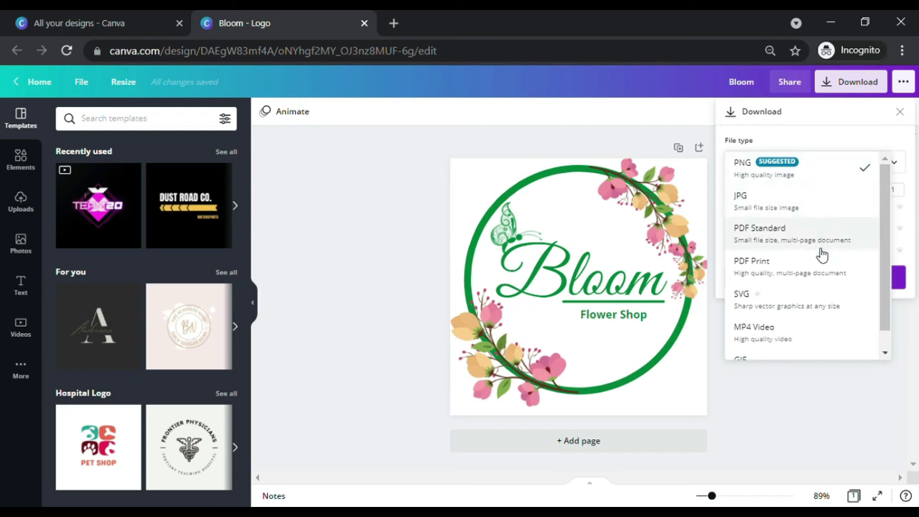
pyautogui.scroll(-1, 814, 324)
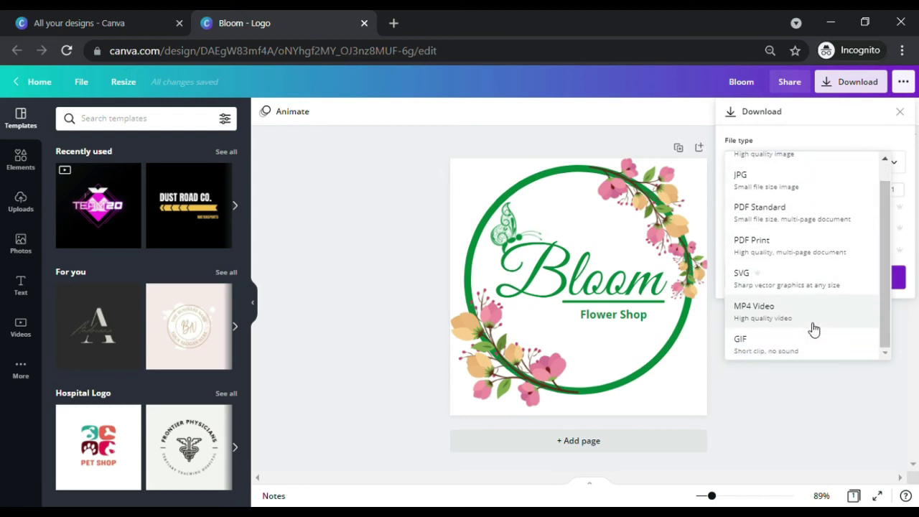
pyautogui.scroll(1, 814, 329)
pyautogui.click(811, 172)
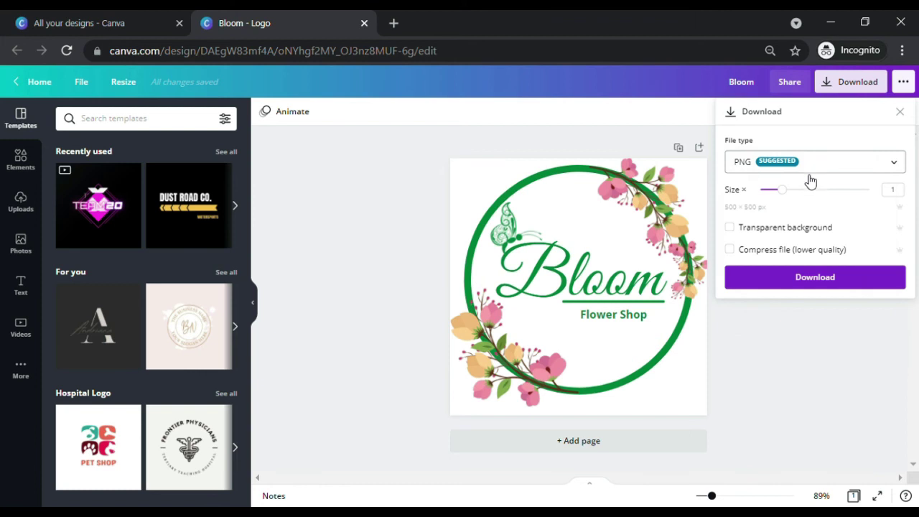
pyautogui.click(730, 229)
pyautogui.click(732, 230)
pyautogui.click(741, 231)
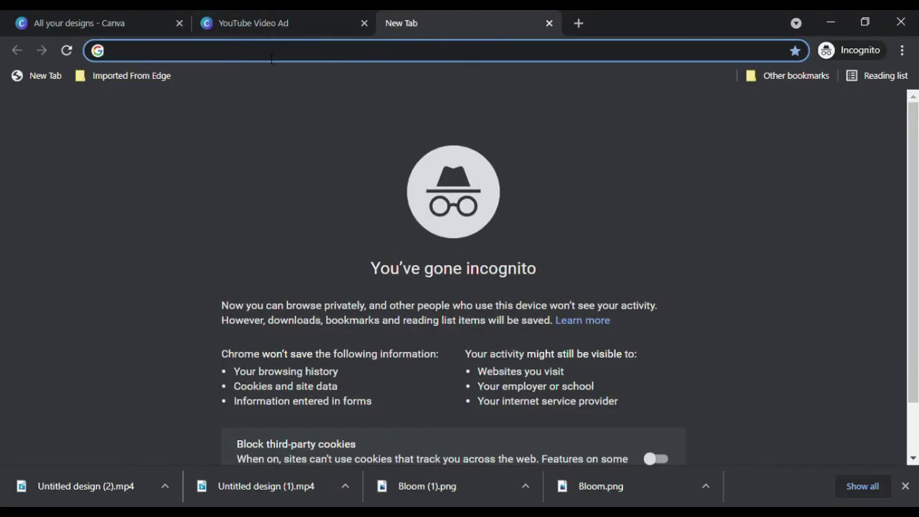
pyautogui.write('www.xco')
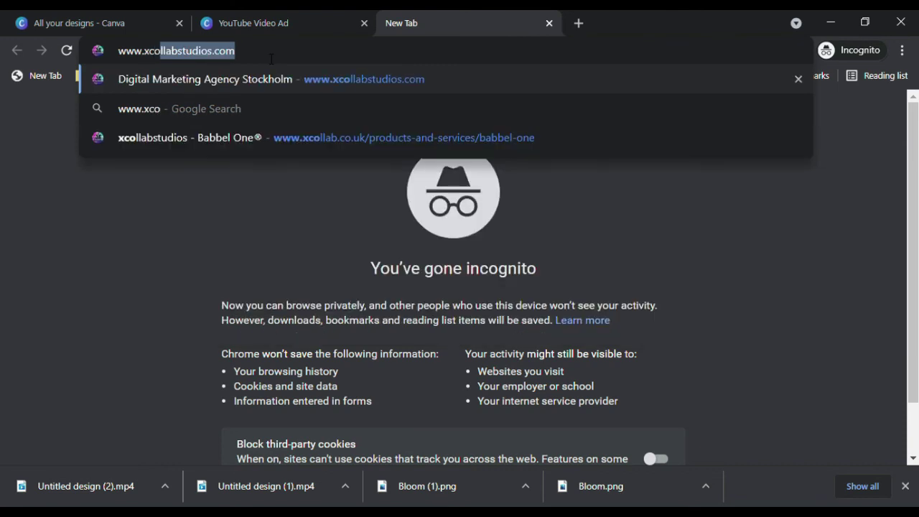
pyautogui.write('llab.eu')
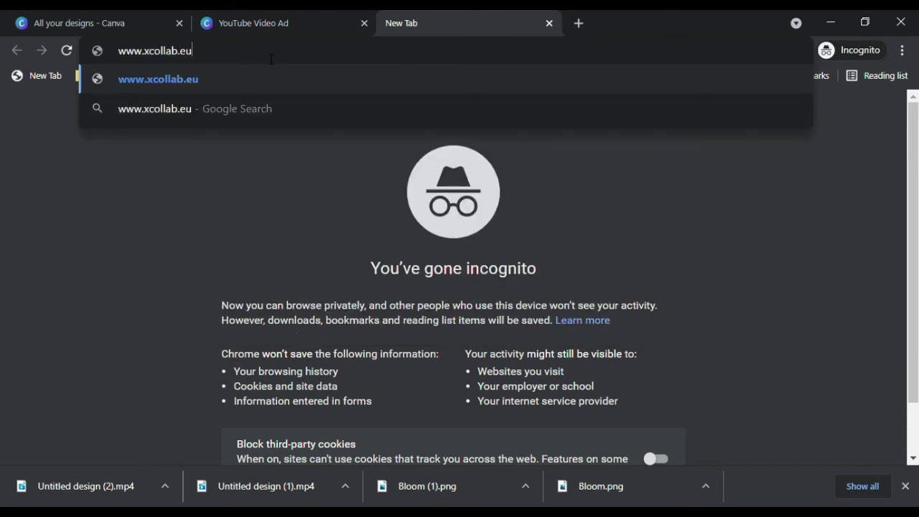
pyautogui.press('Return')
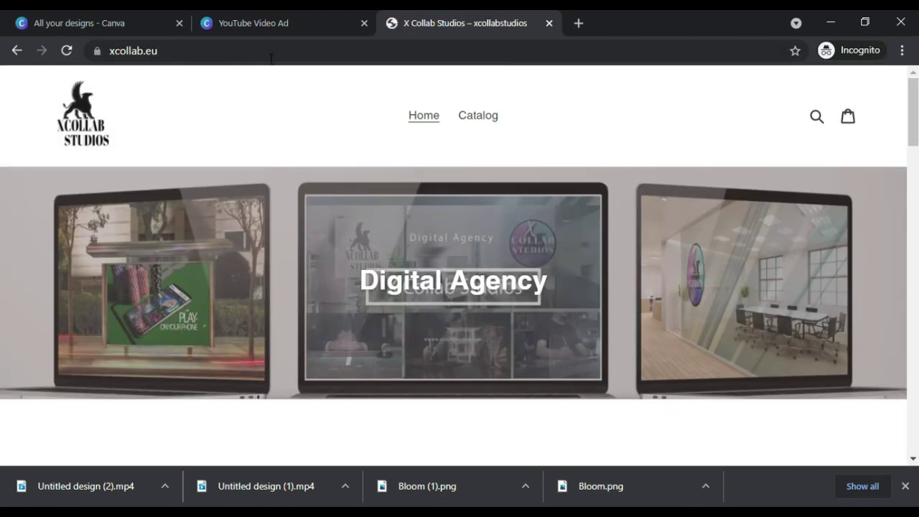
pyautogui.scroll(-5, 562, 123)
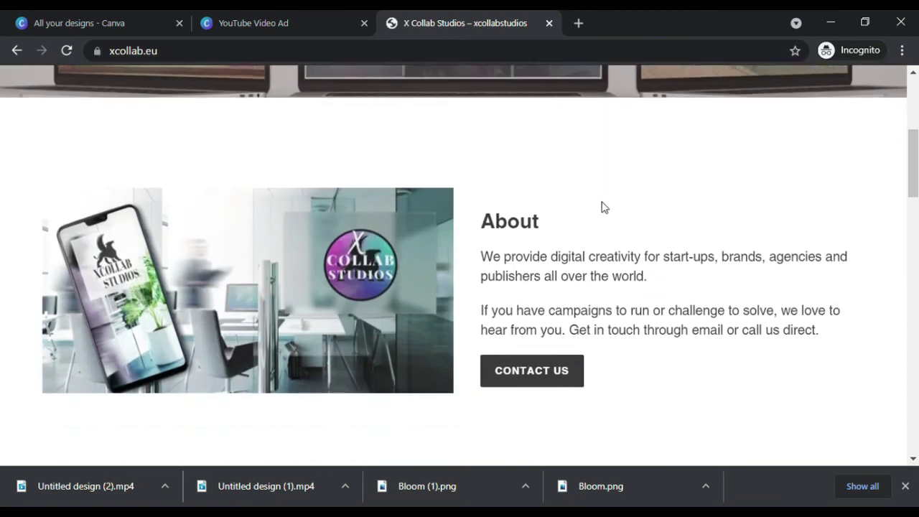
pyautogui.scroll(-5, 603, 222)
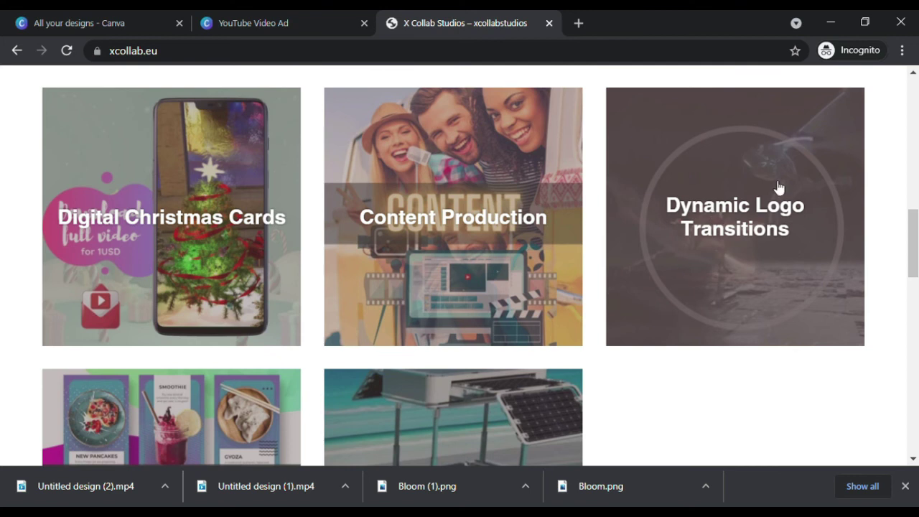
pyautogui.click(768, 204)
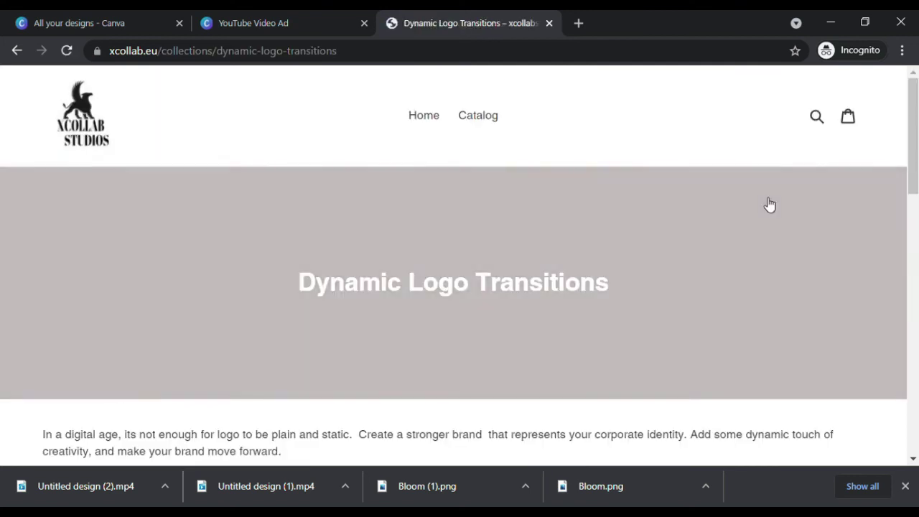
# - Go to page 2 and open the Forest of Butterflies logo Theme Transition
pyautogui.scroll(-10, 718, 204)
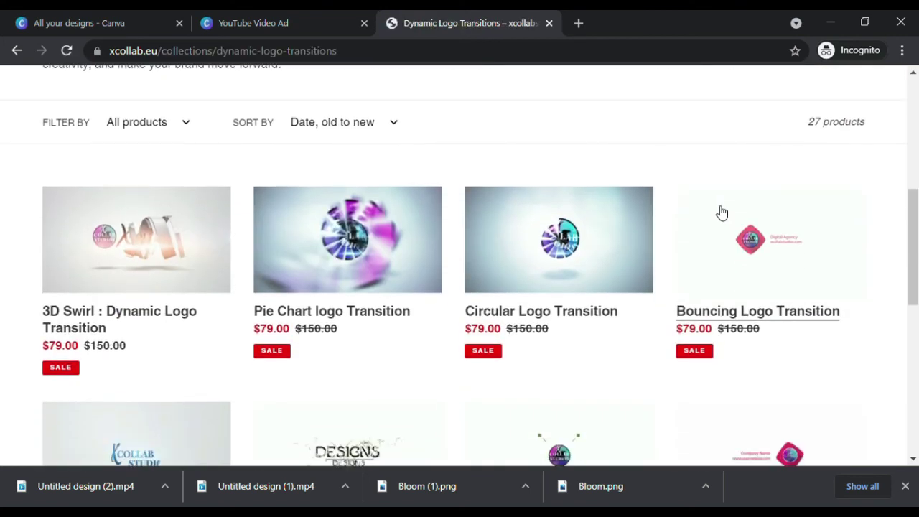
pyautogui.scroll(-3, 722, 213)
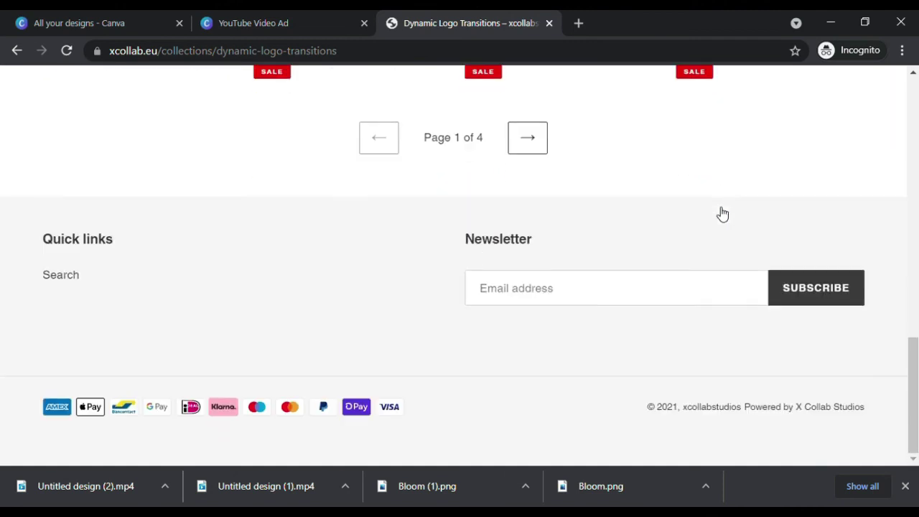
pyautogui.scroll(2, 718, 211)
pyautogui.click(546, 292)
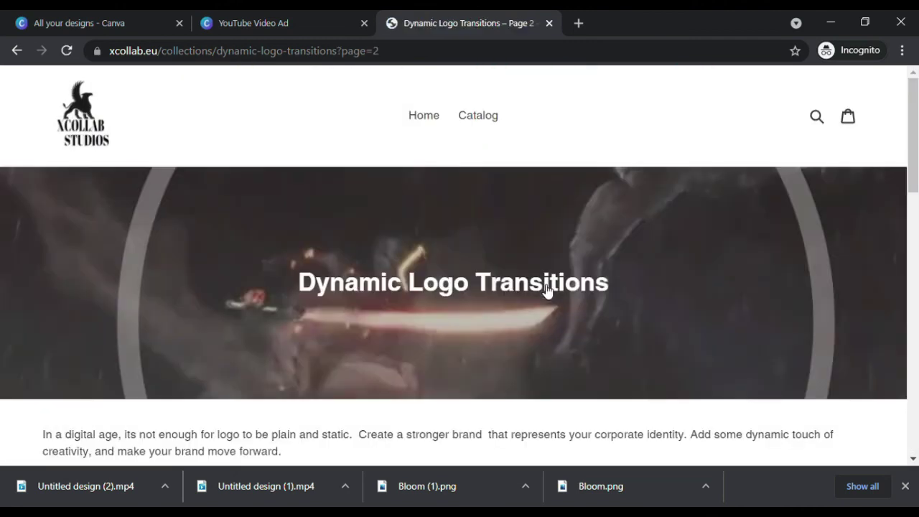
pyautogui.scroll(-8, 654, 288)
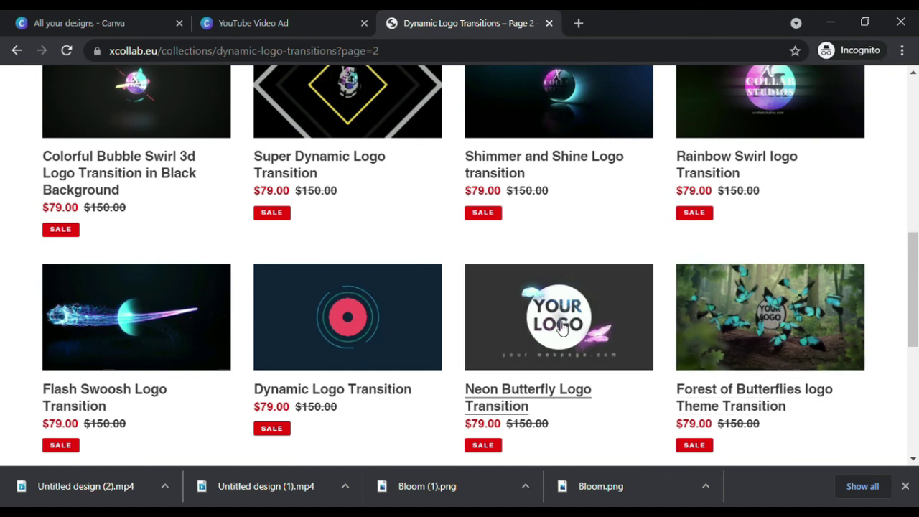
pyautogui.click(725, 324)
# - Play the Forest of Butterflies preview video and view the Brand Logo fields
pyautogui.scroll(-1, 588, 293)
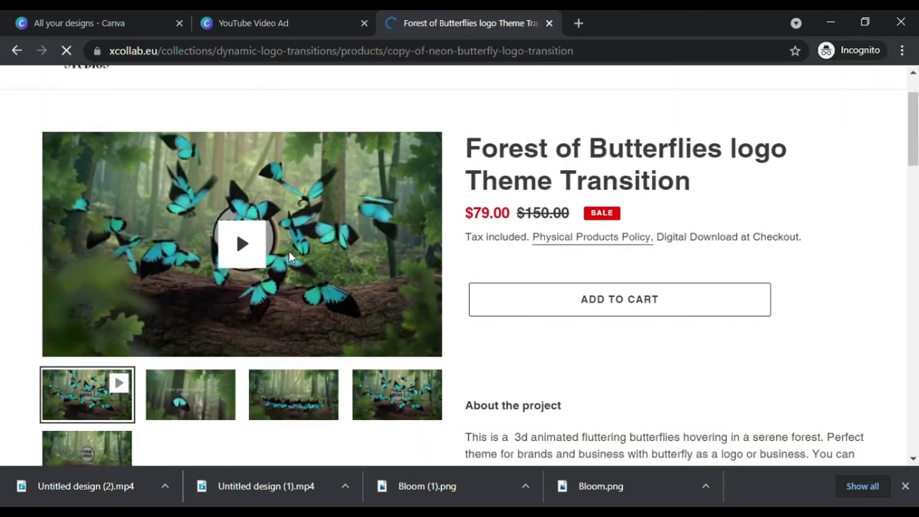
pyautogui.click(239, 240)
pyautogui.scroll(-2, 547, 215)
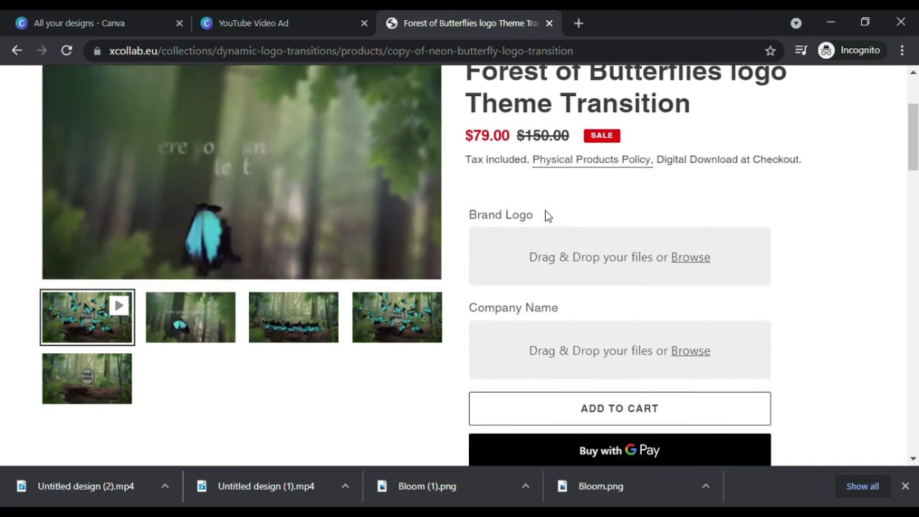
pyautogui.scroll(2, 543, 213)
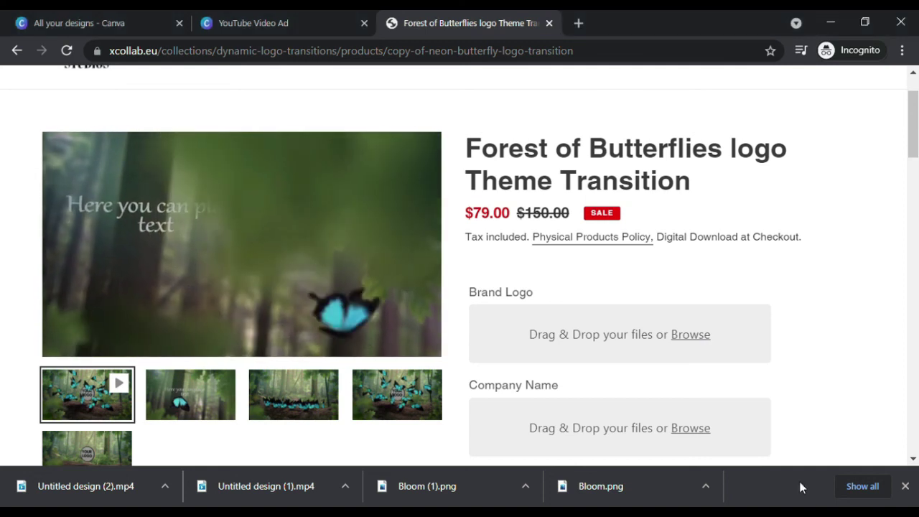
pyautogui.click(674, 351)
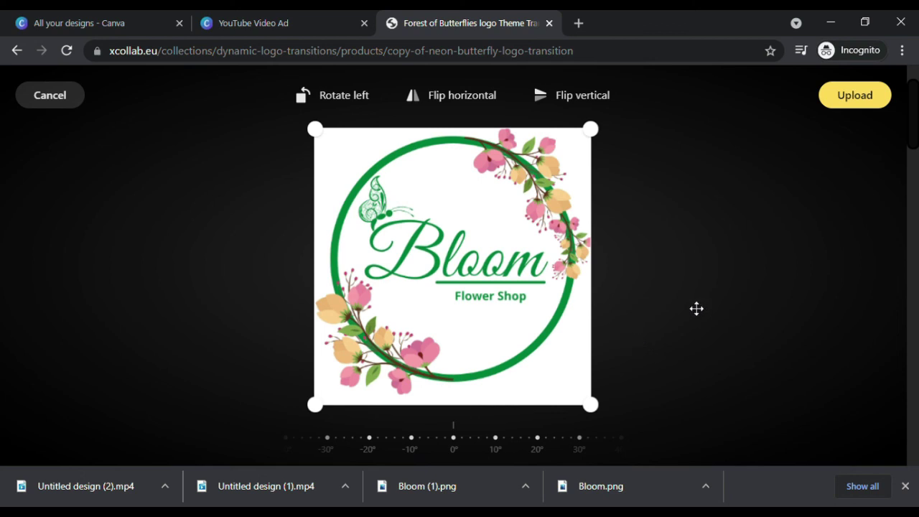
pyautogui.click(855, 95)
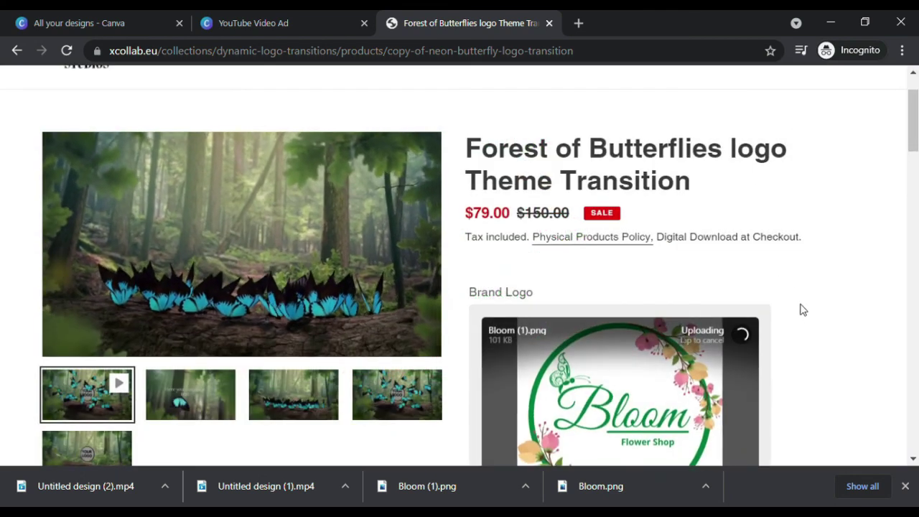
pyautogui.scroll(-2, 804, 317)
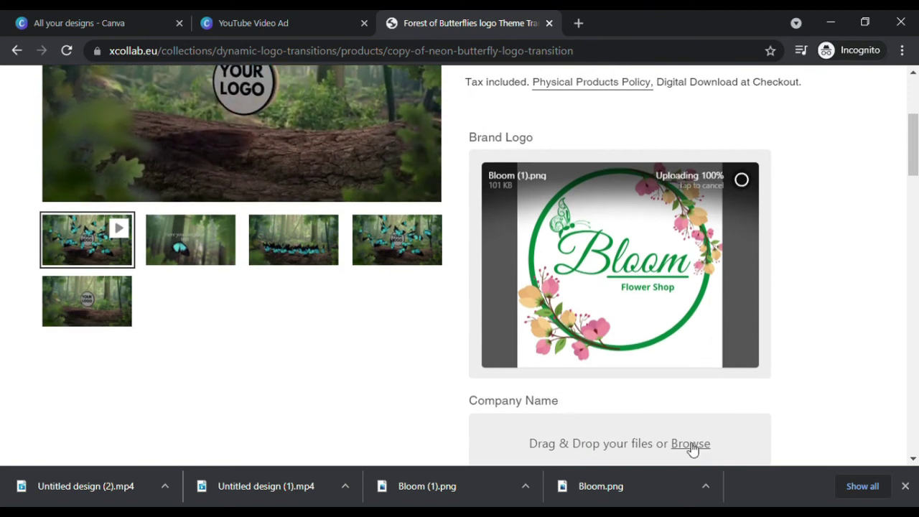
pyautogui.click(746, 181)
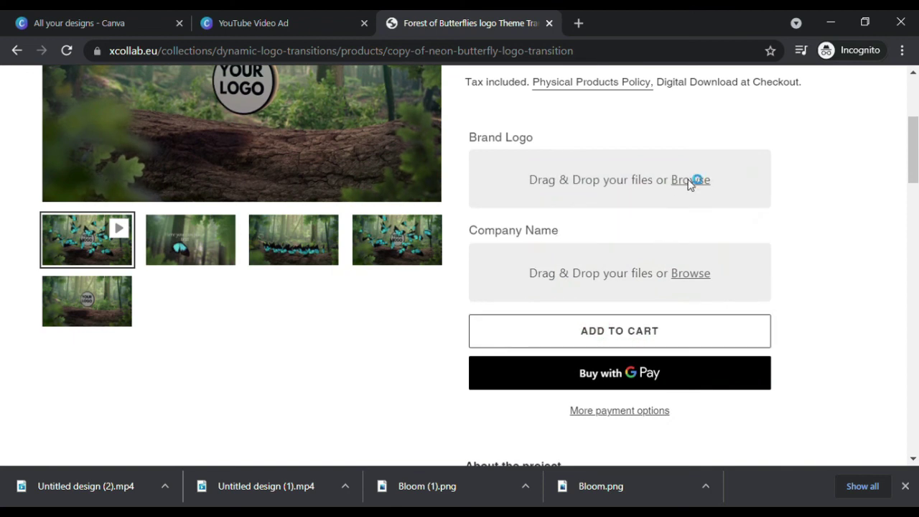
pyautogui.click(690, 181)
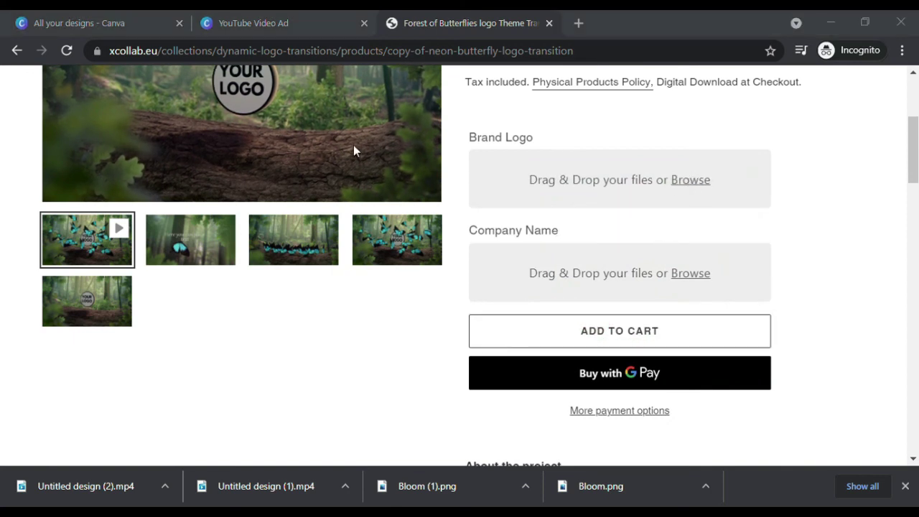
pyautogui.click(788, 495)
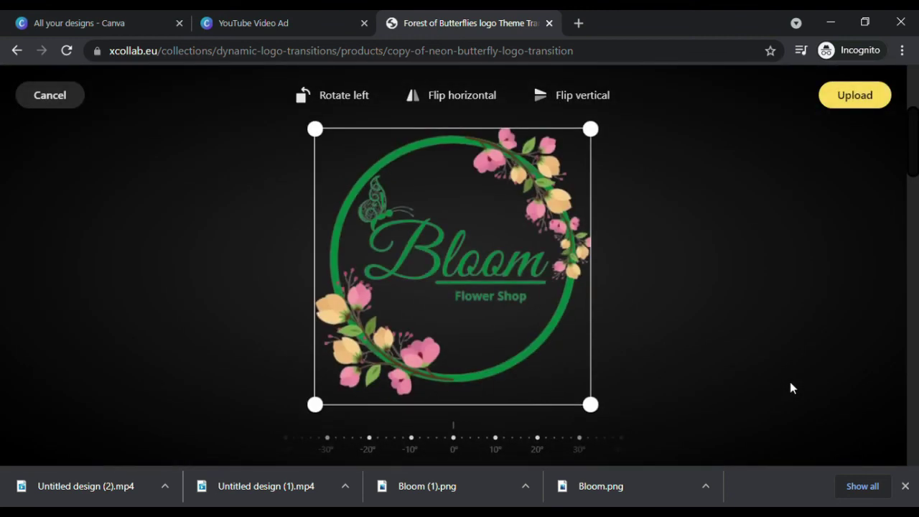
pyautogui.click(846, 106)
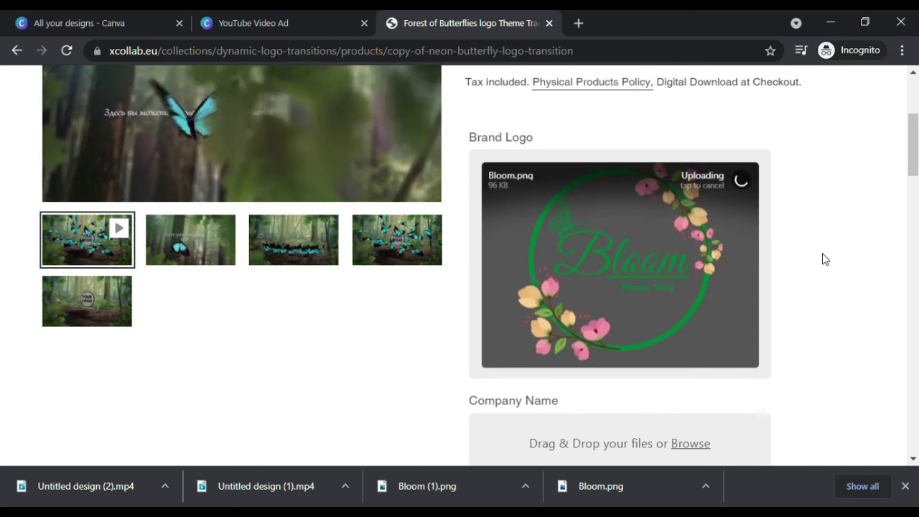
pyautogui.scroll(-1, 823, 259)
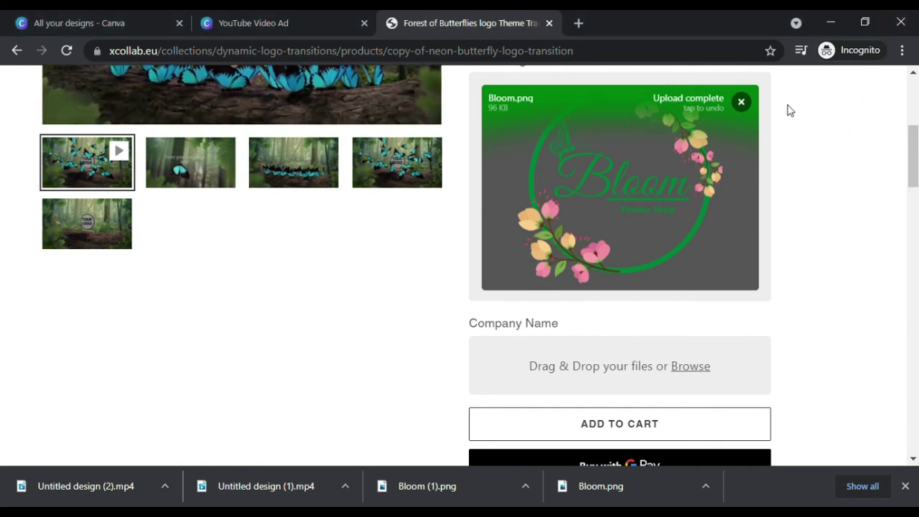
pyautogui.scroll(2, 828, 339)
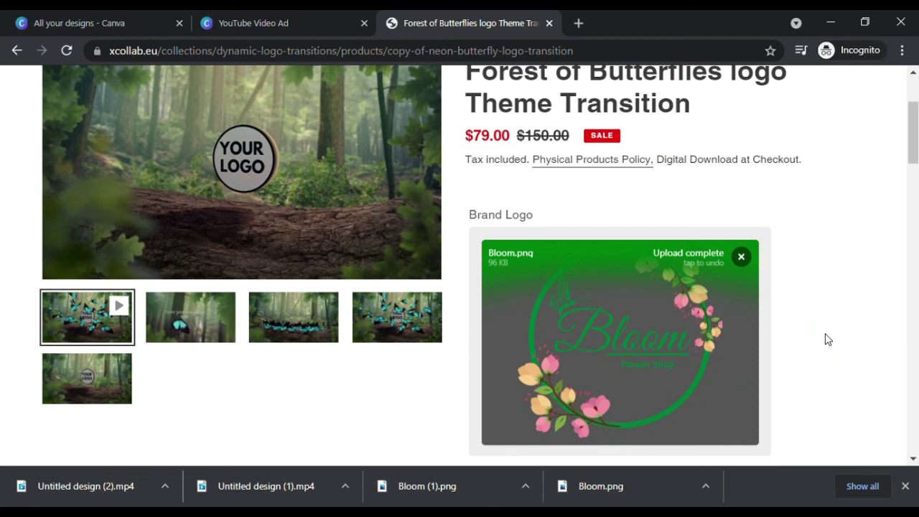
pyautogui.scroll(-8, 828, 339)
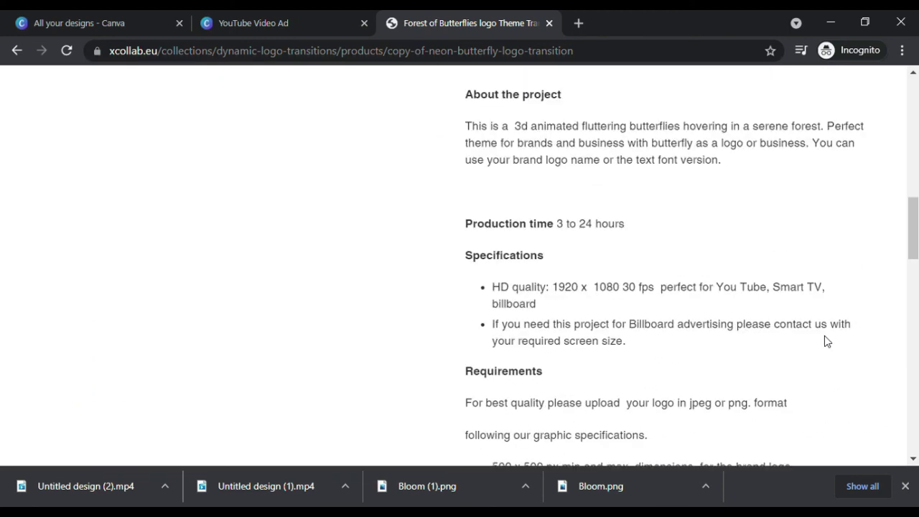
pyautogui.scroll(-3, 825, 341)
pyautogui.scroll(9, 821, 344)
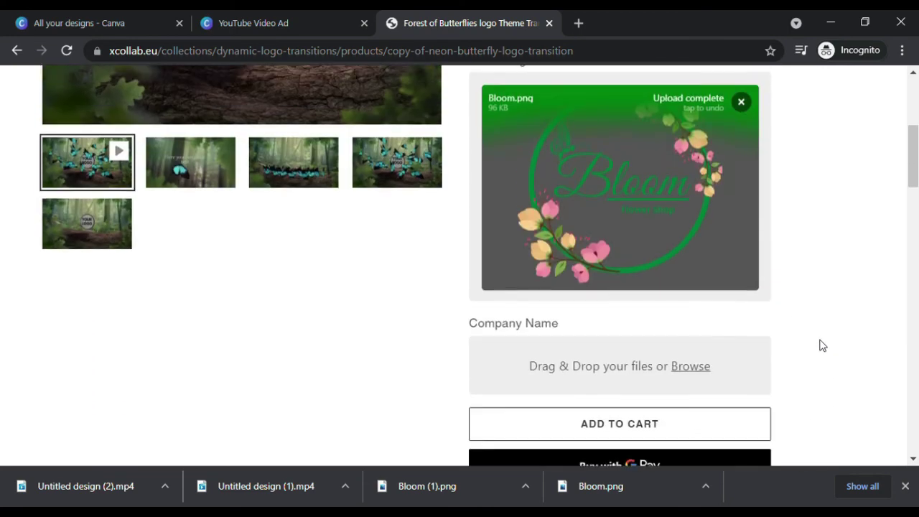
pyautogui.scroll(4, 823, 345)
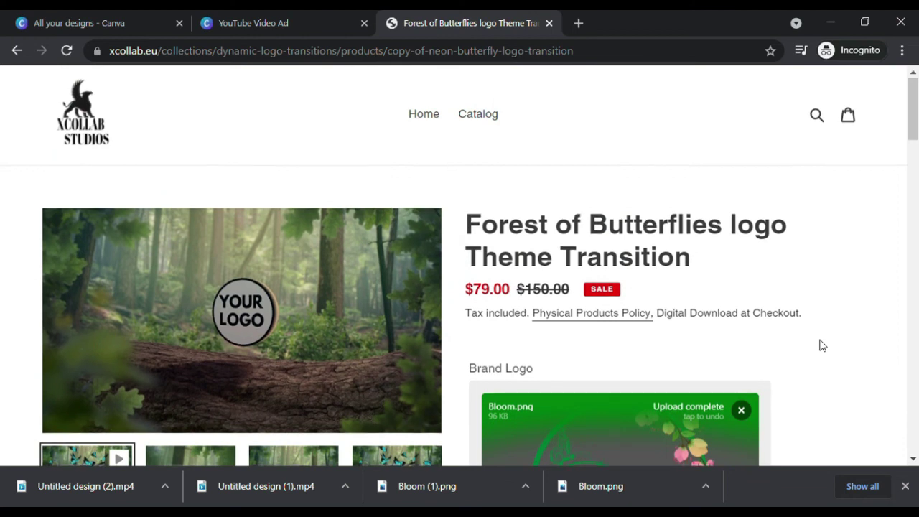
pyautogui.scroll(-3, 823, 345)
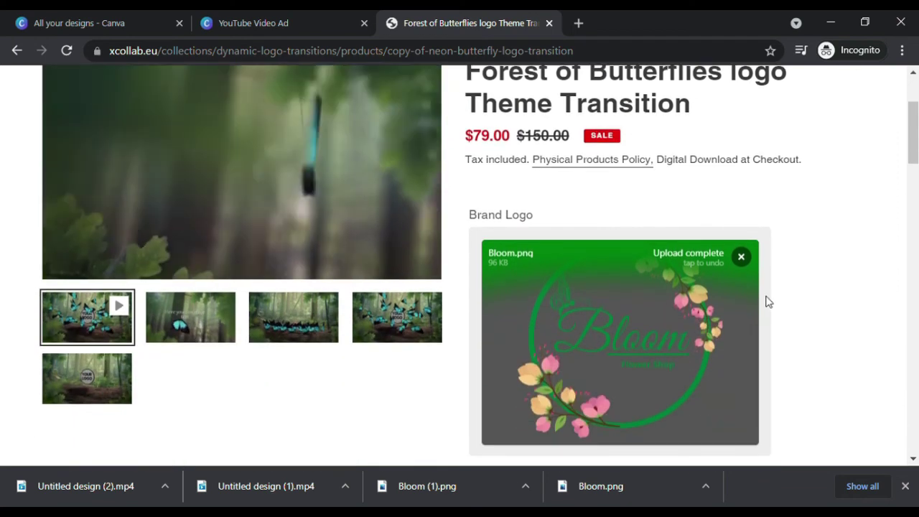
pyautogui.click(741, 257)
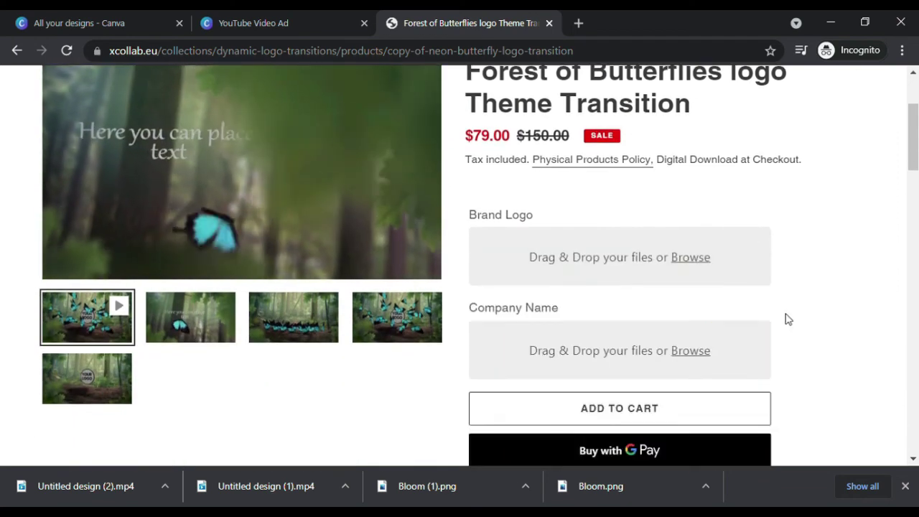
pyautogui.scroll(-2, 786, 318)
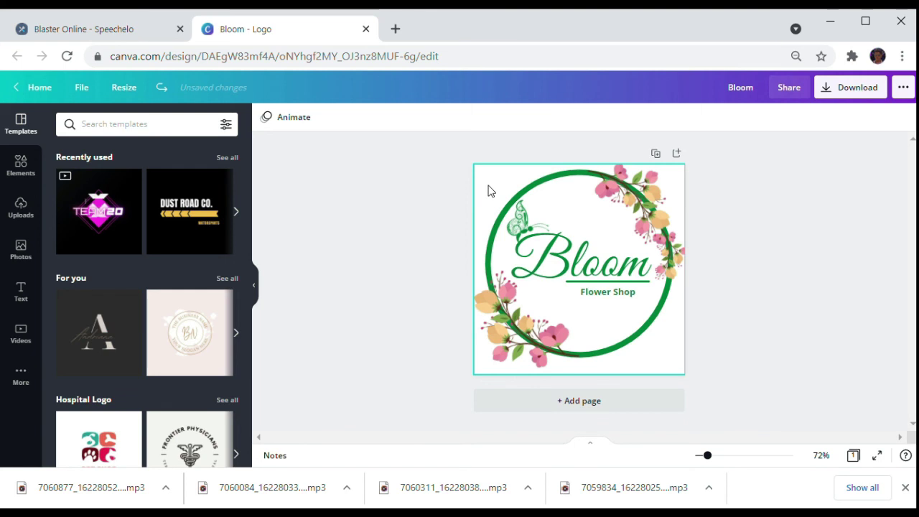
# - Make the logo background black and the ring and Bloom lettering white
pyautogui.click(266, 118)
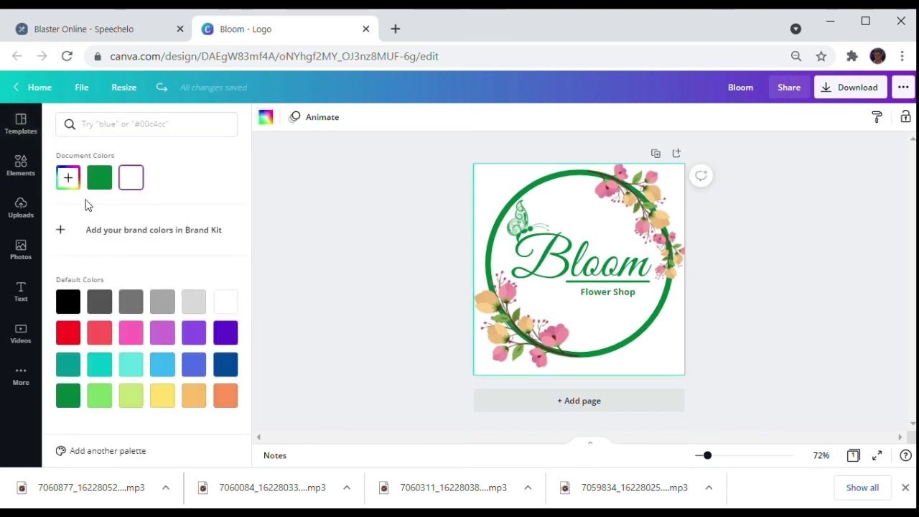
pyautogui.click(68, 307)
pyautogui.click(549, 178)
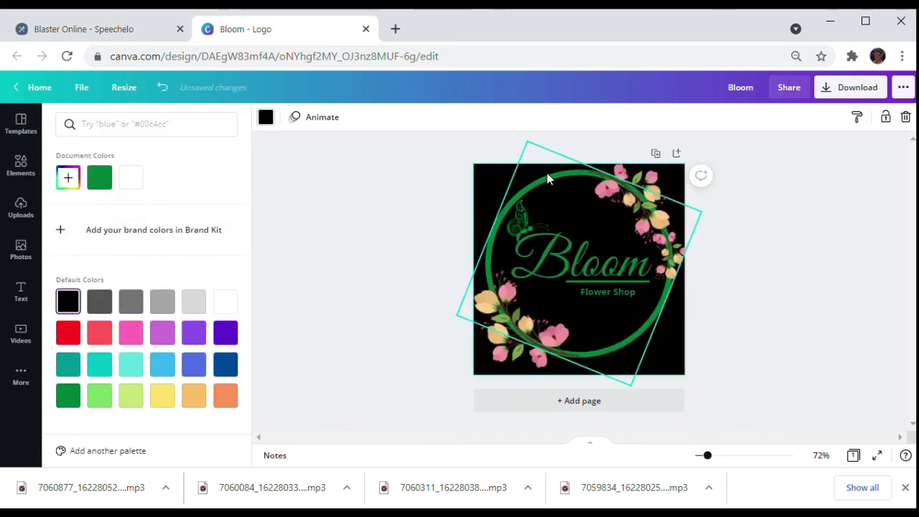
pyautogui.click(266, 118)
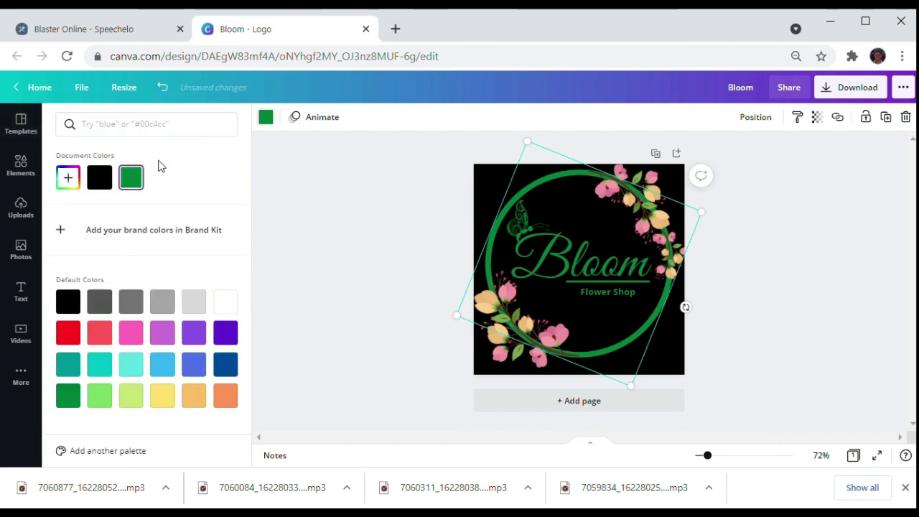
pyautogui.click(225, 302)
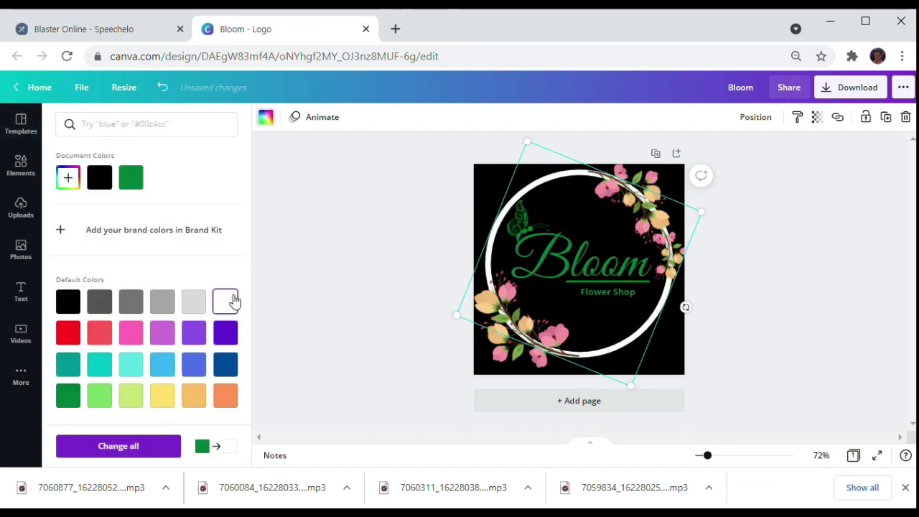
pyautogui.click(550, 260)
# - Turn the leaf, the divider line and the Flower Shop text white
pyautogui.click(446, 117)
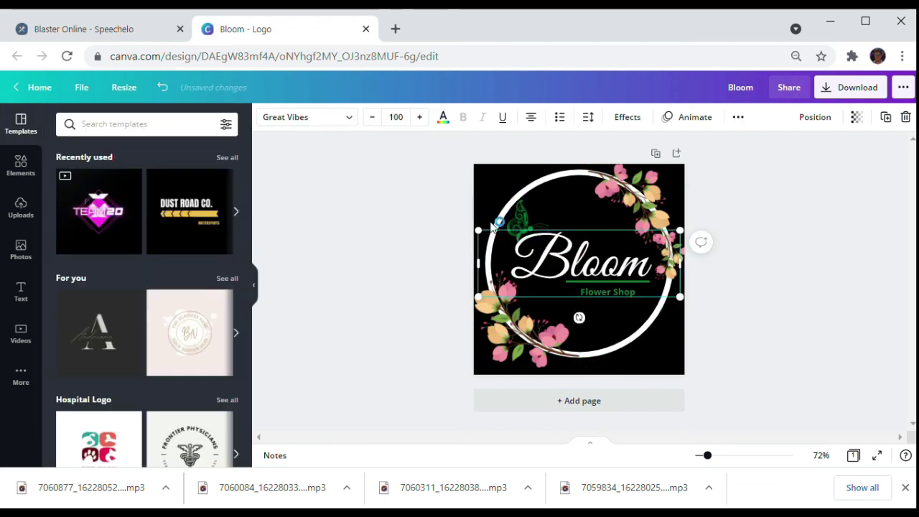
pyautogui.click(266, 118)
pyautogui.click(163, 178)
pyautogui.click(608, 281)
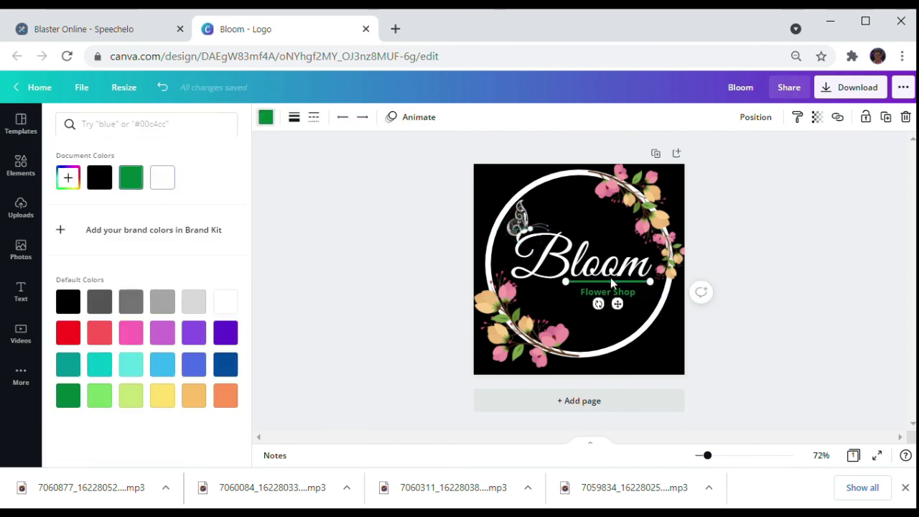
pyautogui.click(265, 117)
pyautogui.click(162, 178)
pyautogui.click(608, 292)
pyautogui.click(443, 117)
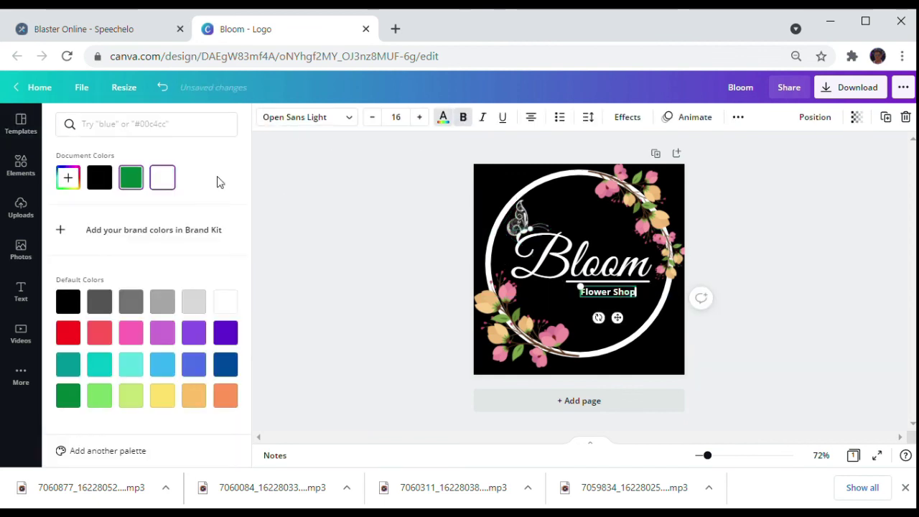
pyautogui.click(162, 178)
pyautogui.click(804, 261)
# - Download the white-on-black logo as PNG, saved as Bloom (2).png
pyautogui.click(858, 89)
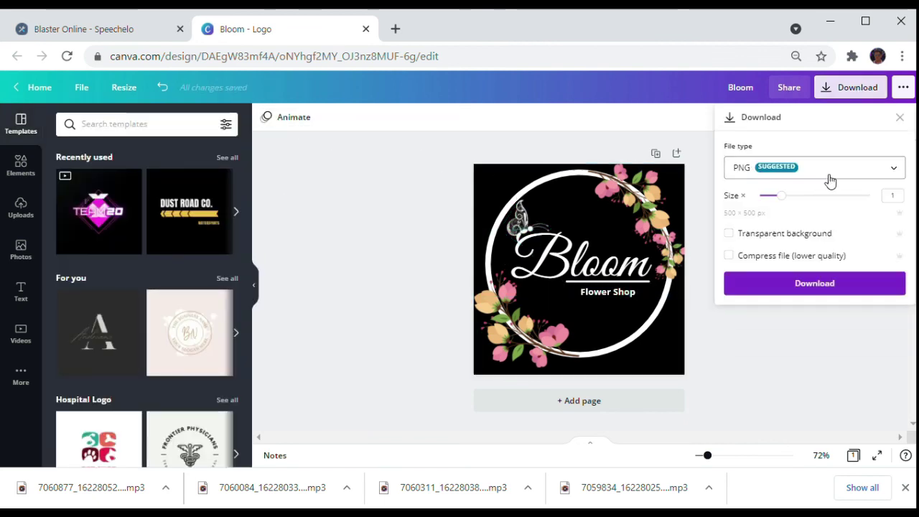
pyautogui.click(778, 283)
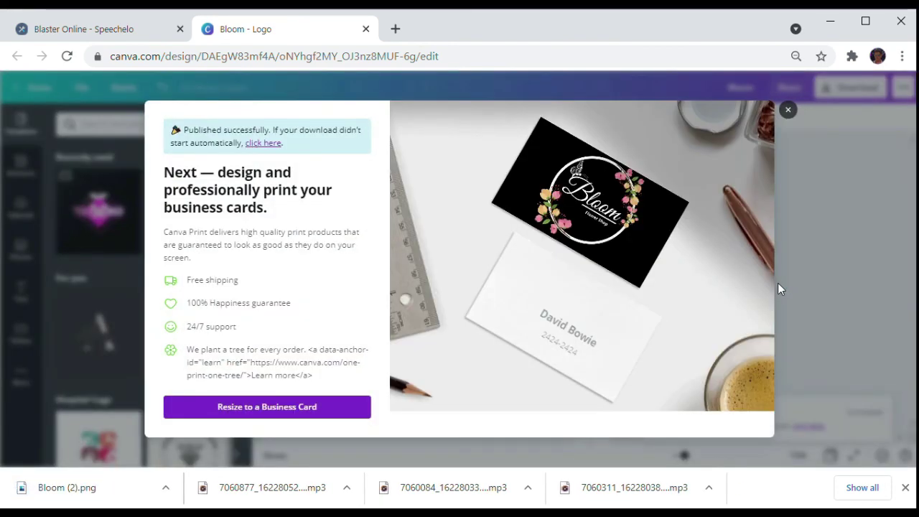